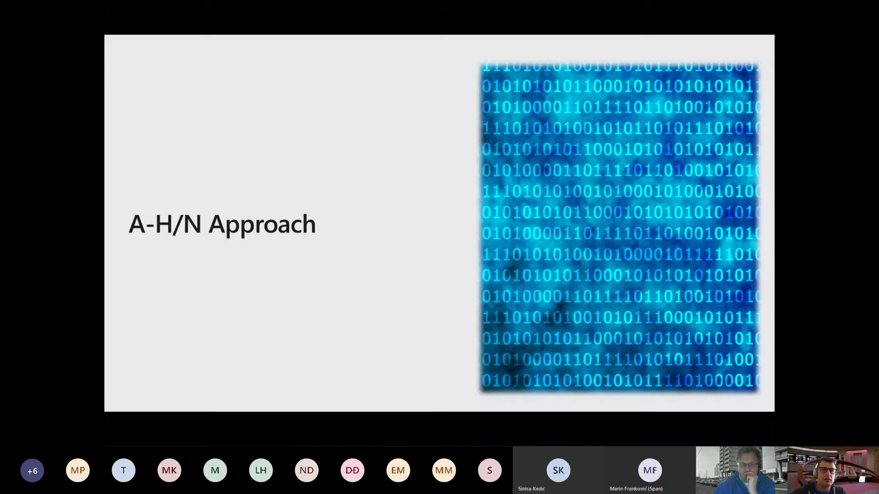
Leave the 'A-H/N Approach' slide and switch over to the browser.
{"action": "key", "text": "alt+Tab"}
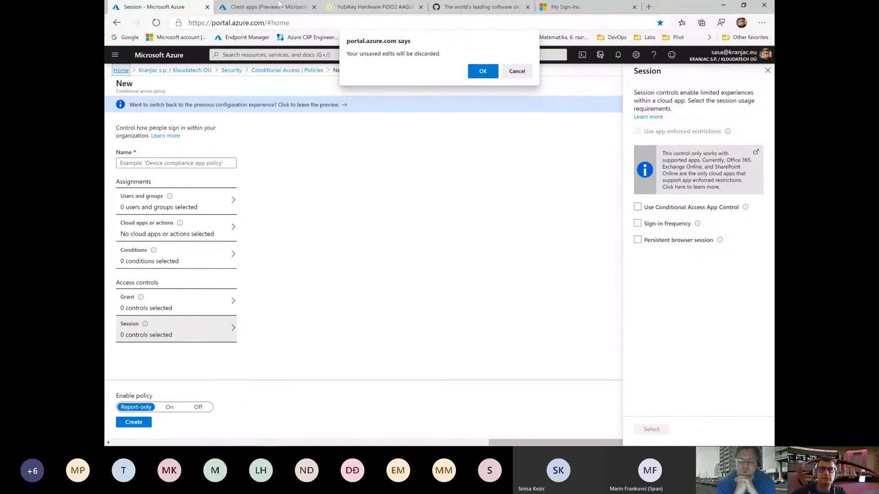
Bring up the private browser window showing account.microsoft.com/security.
{"action": "left_click", "coordinate": [577, 7]}
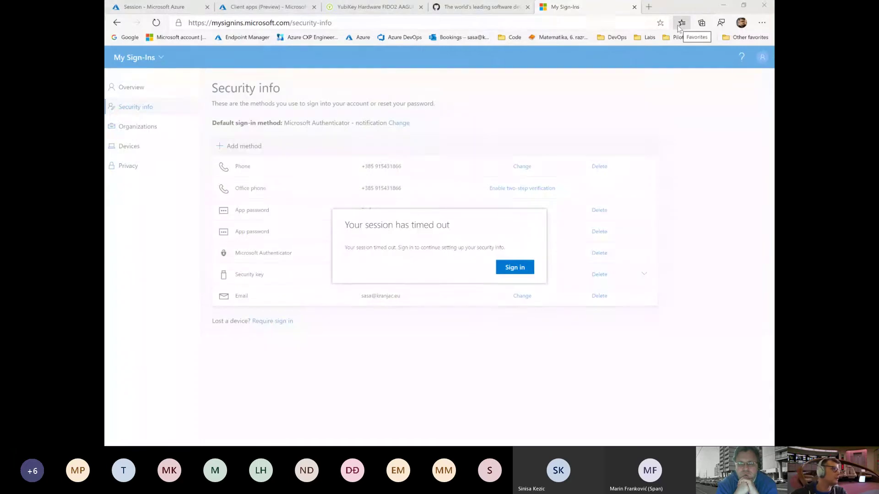
{"action": "key", "text": "alt+Tab"}
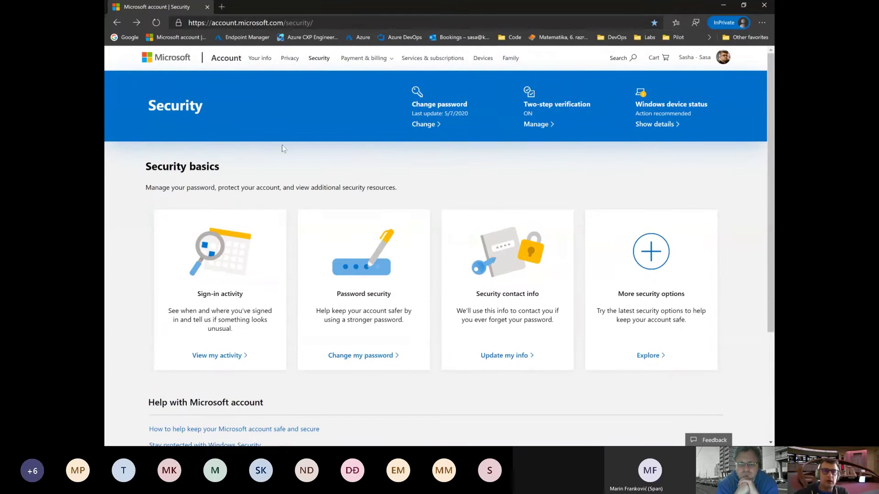
Open more security options and verify the account by approving a phone notification.
{"action": "left_click", "coordinate": [648, 296]}
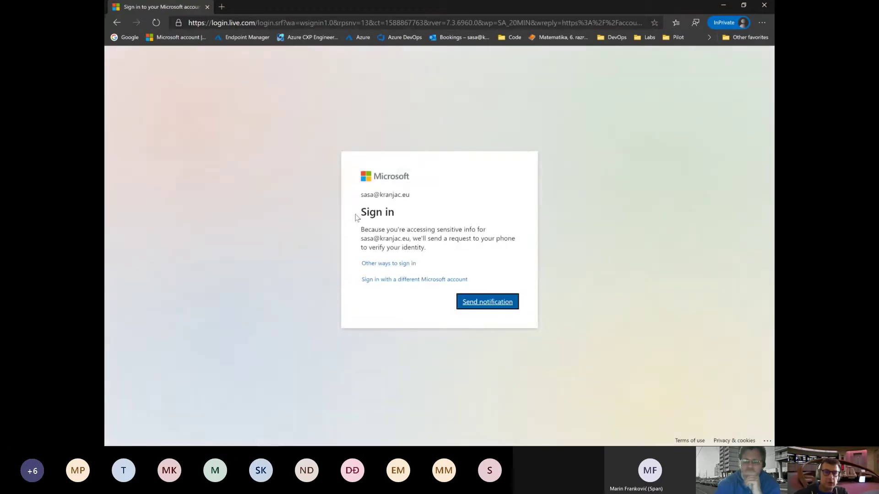
{"action": "left_click", "coordinate": [486, 305]}
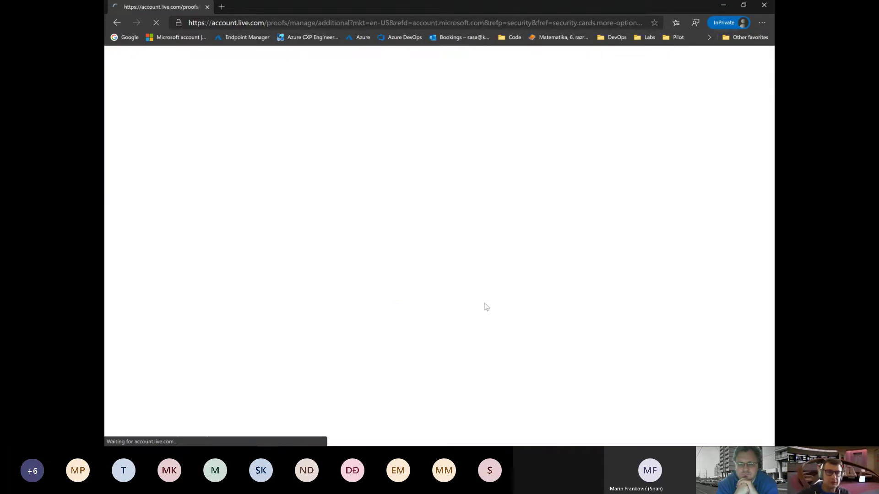
{"action": "left_click", "coordinate": [344, 170]}
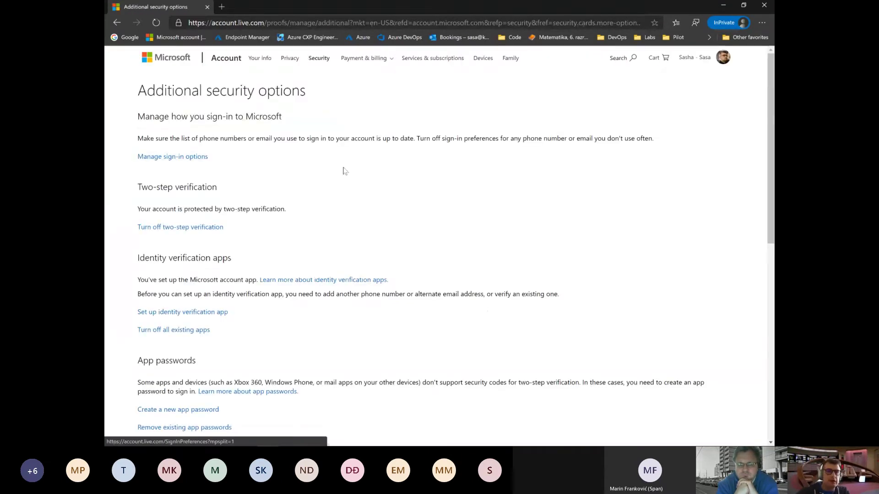
Scroll to Windows Hello and security keys and open Manage your sign-in methods.
{"action": "scroll", "coordinate": [319, 188], "scroll_direction": "down", "scroll_amount": 2}
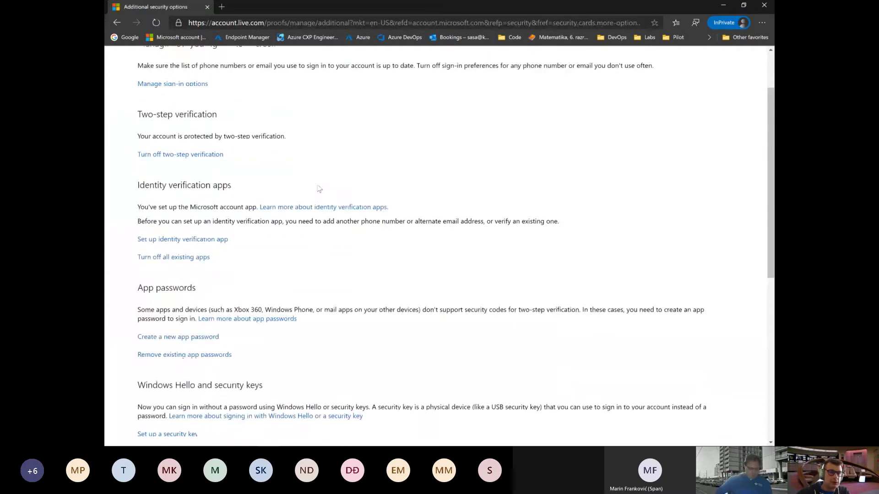
{"action": "scroll", "coordinate": [320, 189], "scroll_direction": "up", "scroll_amount": 2}
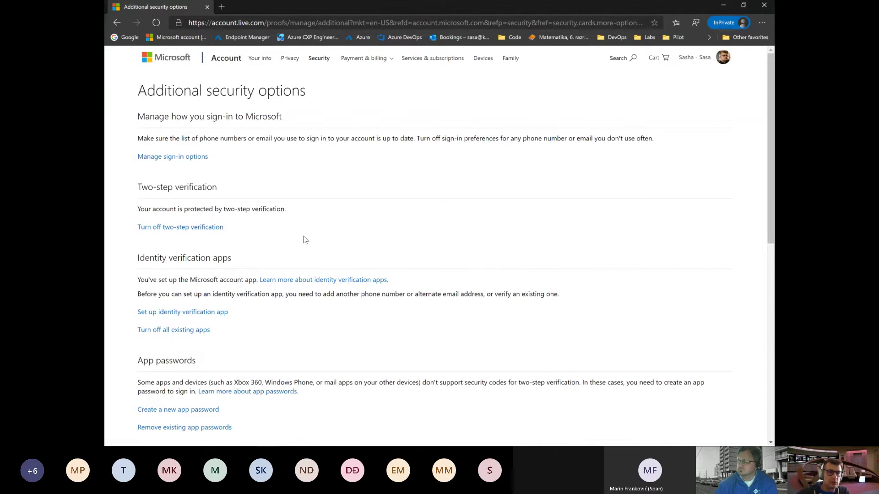
{"action": "scroll", "coordinate": [306, 239], "scroll_direction": "down", "scroll_amount": 4}
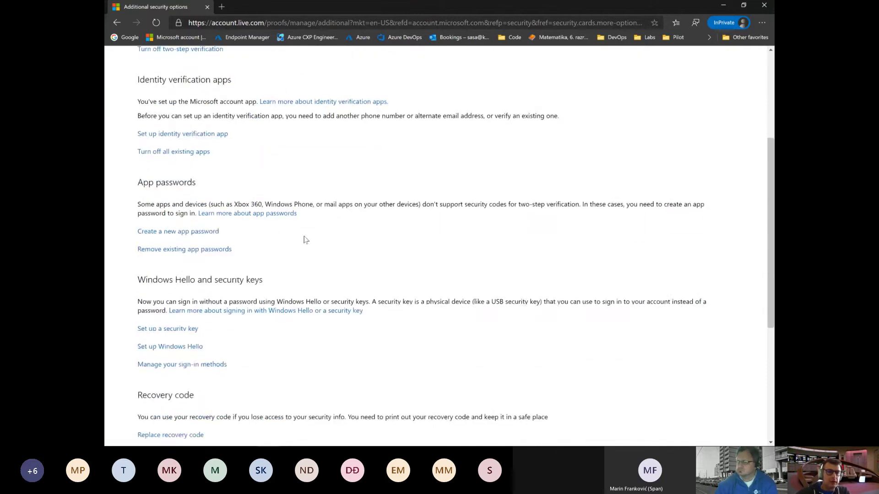
{"action": "scroll", "coordinate": [306, 239], "scroll_direction": "down", "scroll_amount": 1}
{"action": "left_click_drag", "start_coordinate": [139, 217], "coordinate": [281, 223]}
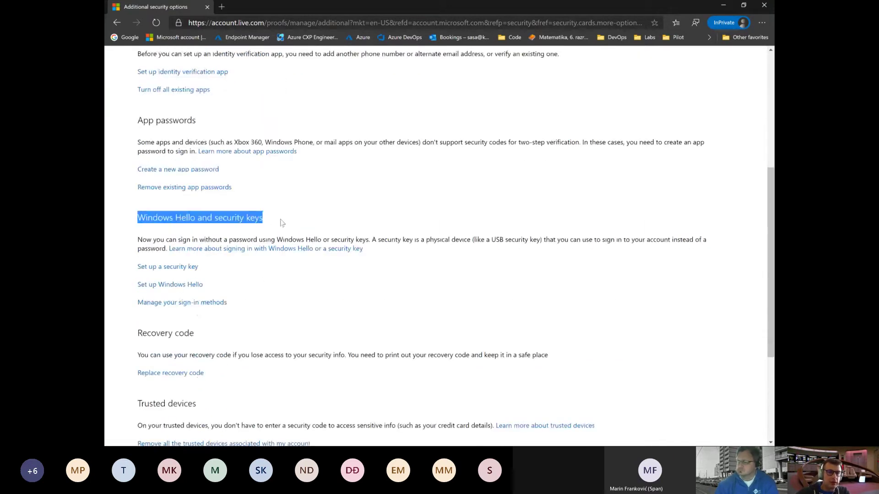
{"action": "left_click", "coordinate": [312, 223]}
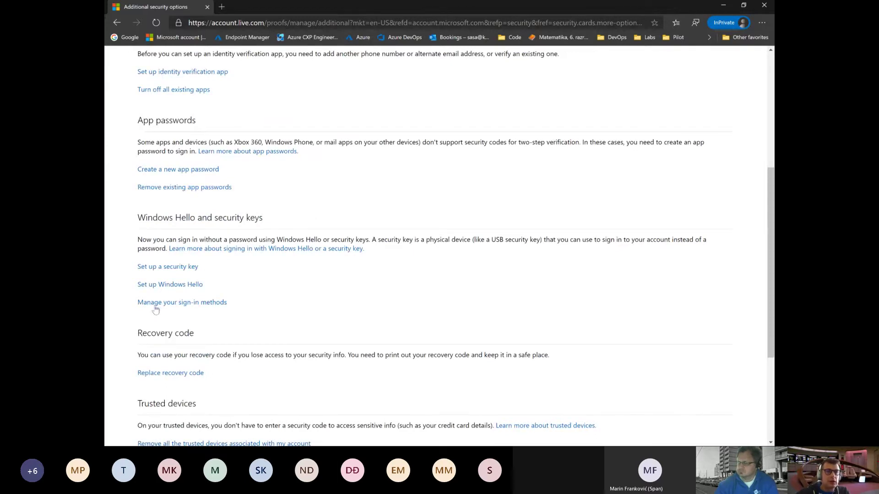
{"action": "left_click", "coordinate": [159, 303]}
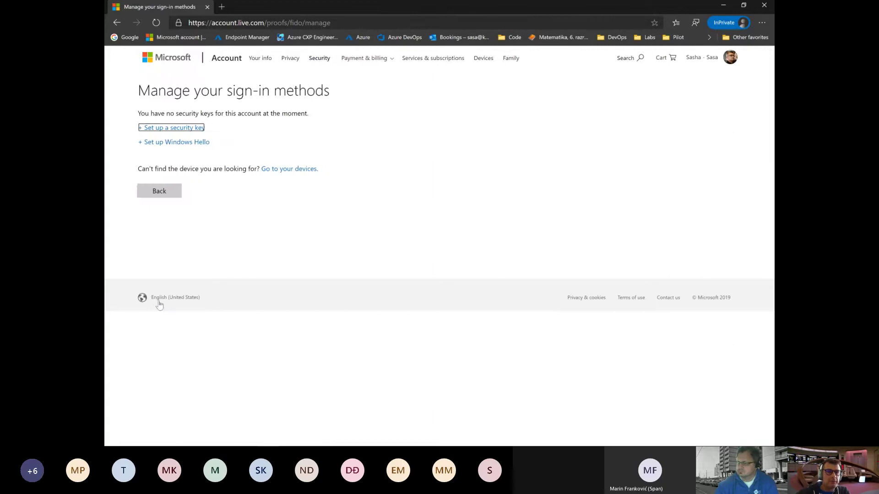
Start security key setup, glance at NFC instructions, and choose a USB key.
{"action": "left_click", "coordinate": [166, 130]}
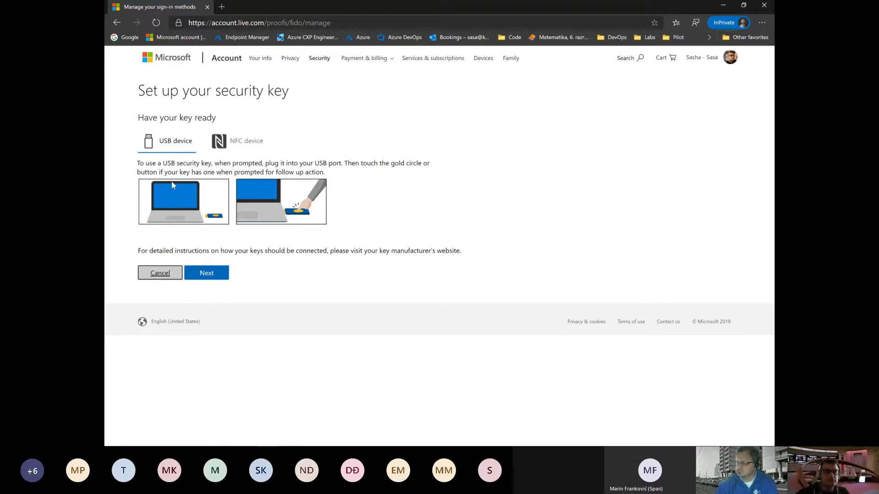
{"action": "left_click", "coordinate": [207, 273]}
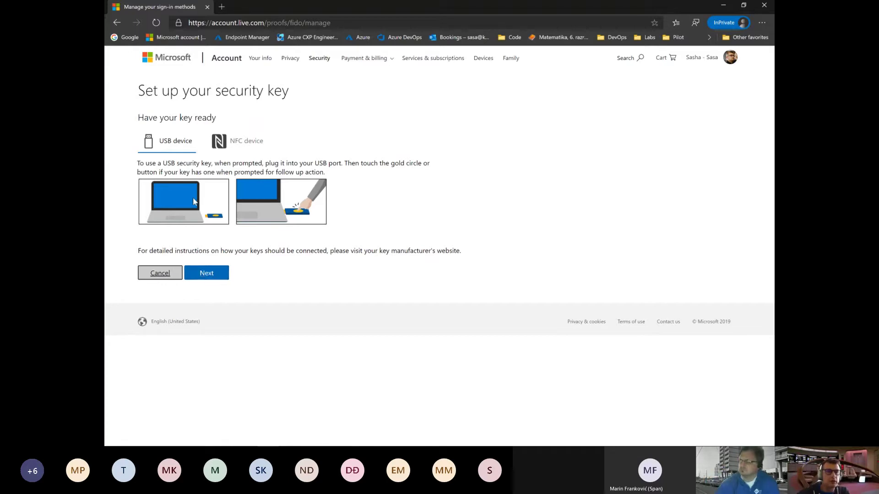
{"action": "left_click", "coordinate": [228, 143]}
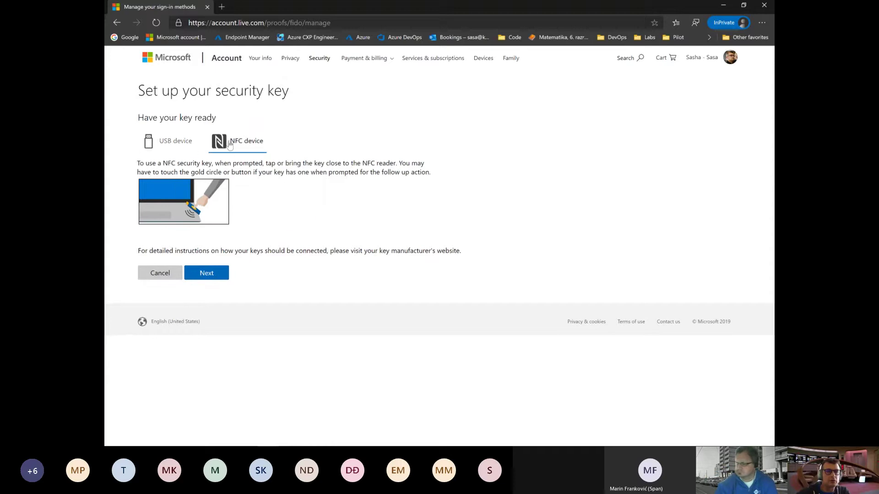
{"action": "left_click", "coordinate": [174, 146]}
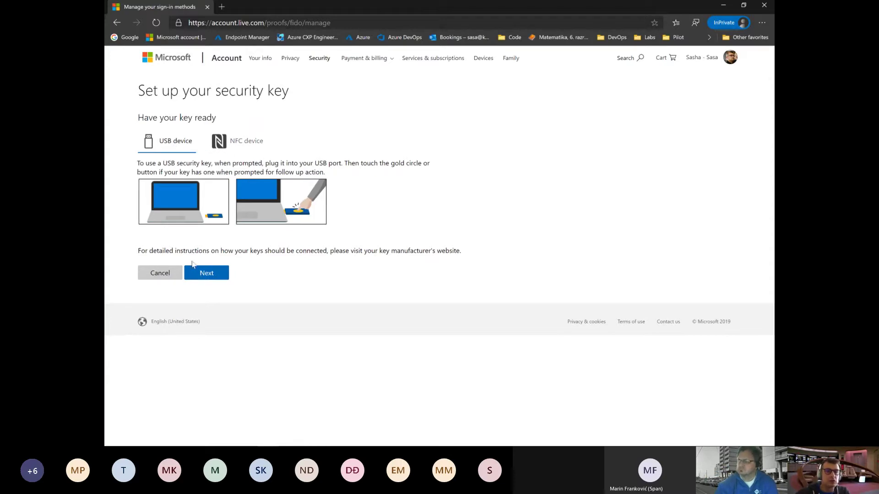
{"action": "left_click", "coordinate": [205, 274]}
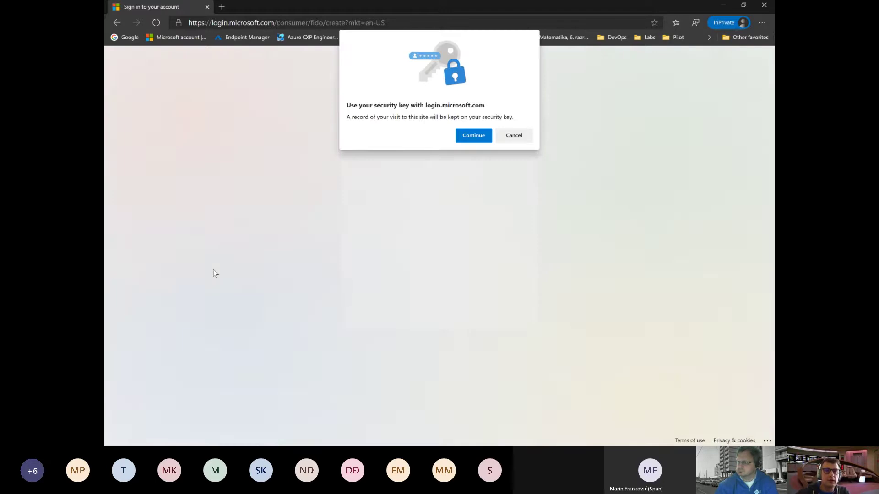
Allow the site to use the key, enter its PIN, and share its make and model.
{"action": "left_click", "coordinate": [479, 137]}
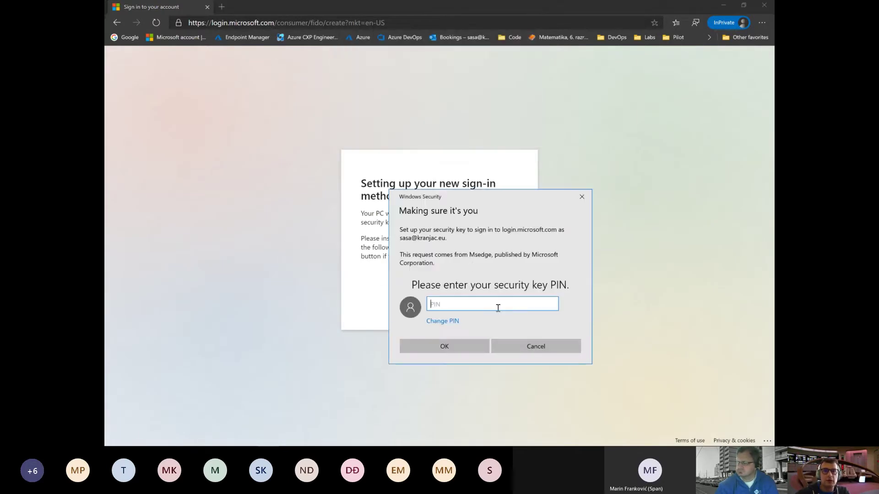
{"action": "type", "text": "••••••"}
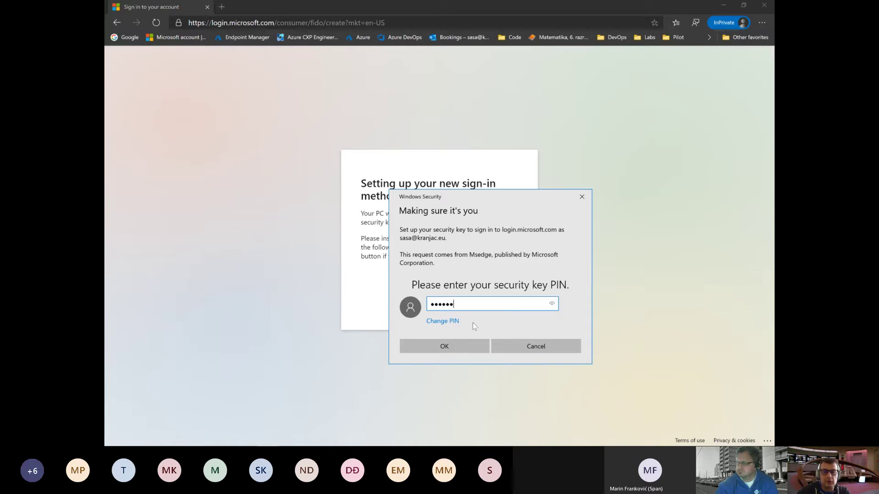
{"action": "key", "text": "Return"}
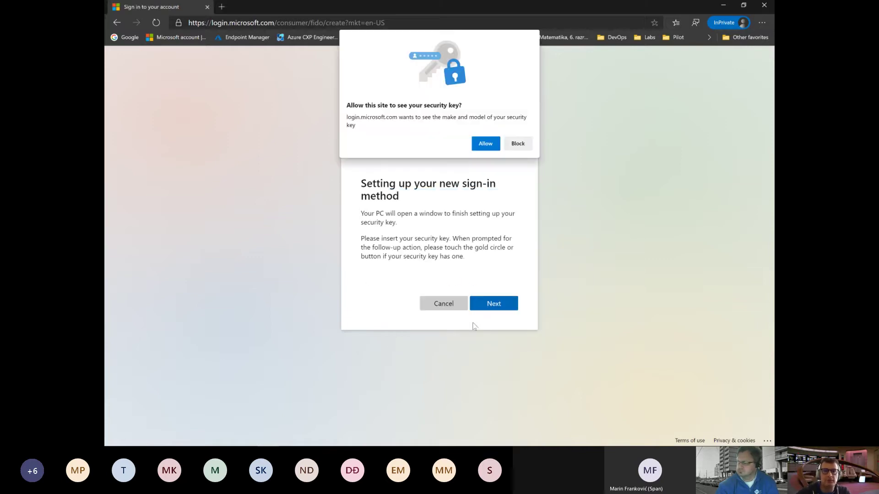
{"action": "left_click", "coordinate": [485, 143]}
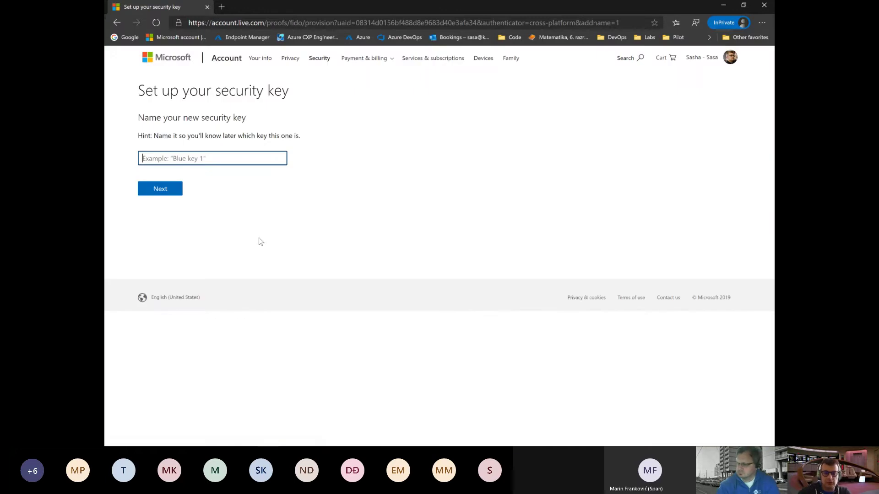
Name the new key 'Yubico 5 NFC' and finish the setup.
{"action": "type", "text": "Yubico"}
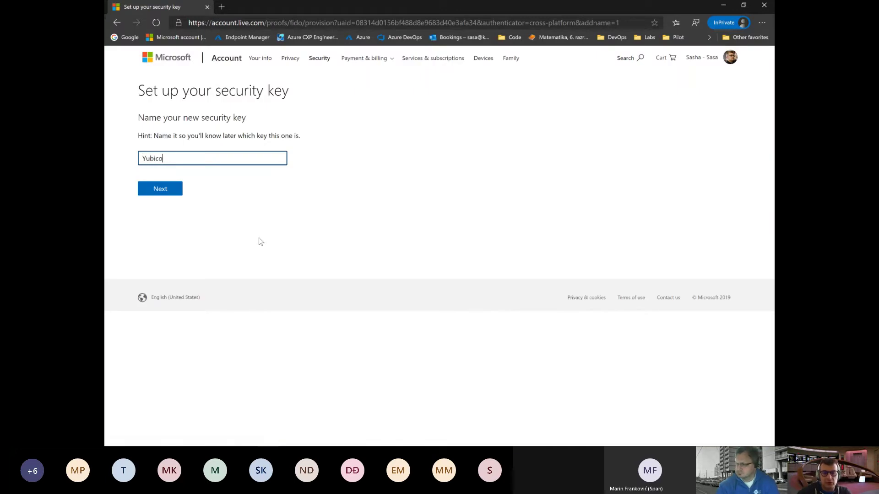
{"action": "type", "text": " N"}
{"action": "type", "text": "5 NFC"}
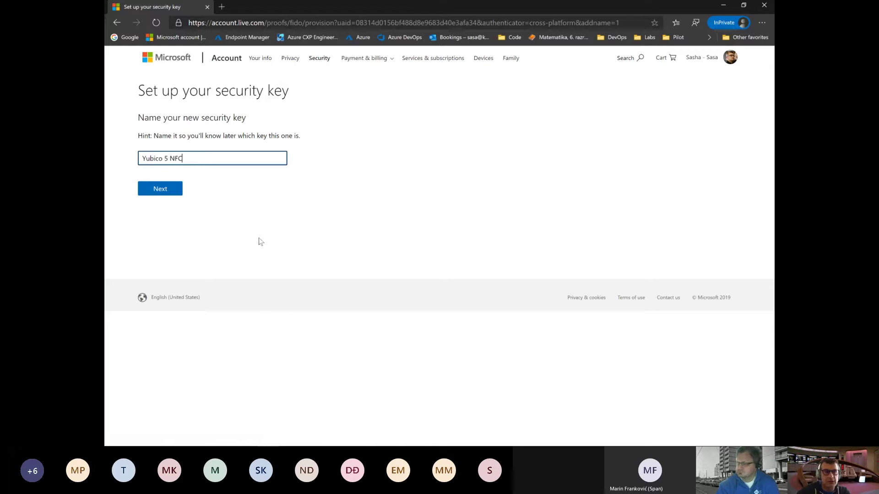
{"action": "left_click", "coordinate": [162, 188]}
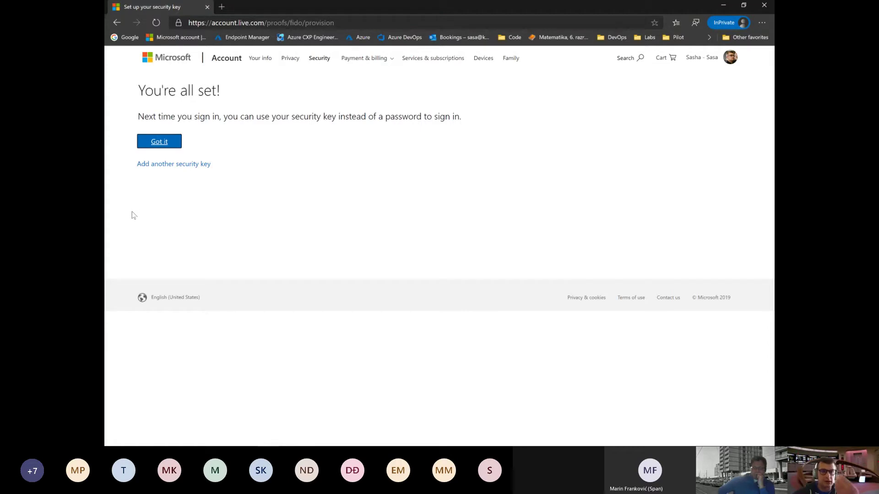
{"action": "left_click", "coordinate": [159, 145]}
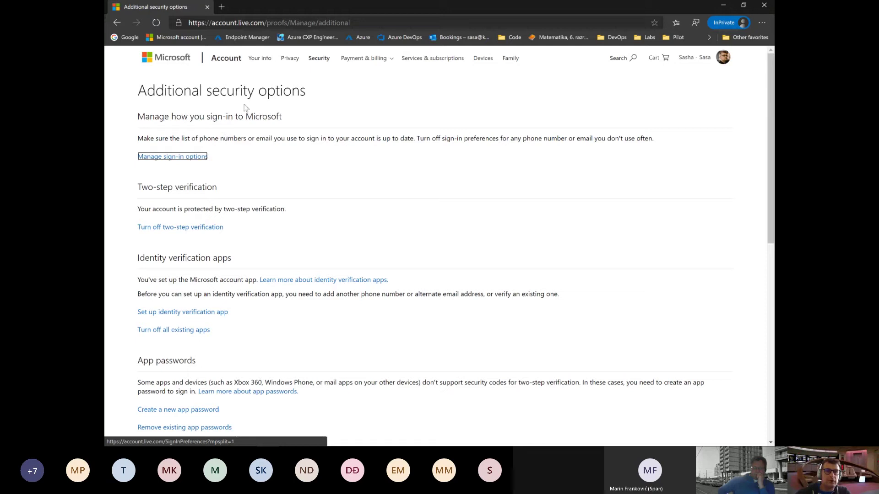
Sign out, then sign in with the security key PIN, choosing the key's second account.
{"action": "left_click", "coordinate": [722, 64]}
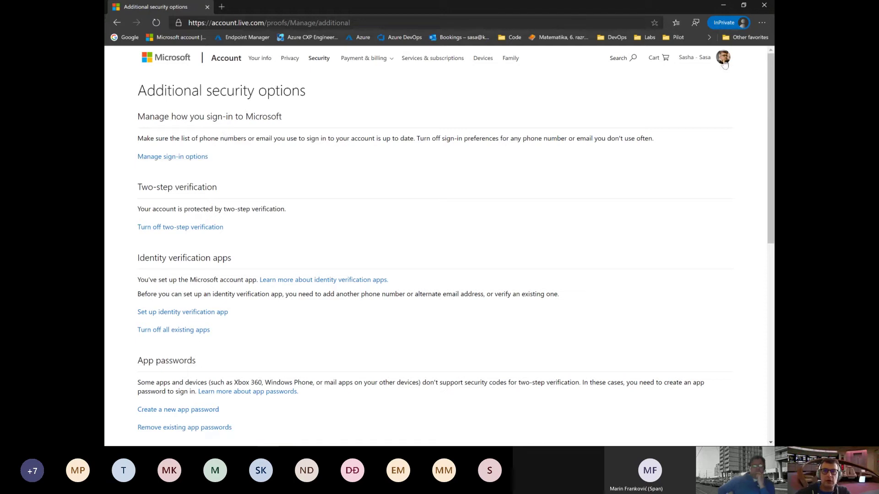
{"action": "left_click", "coordinate": [725, 83]}
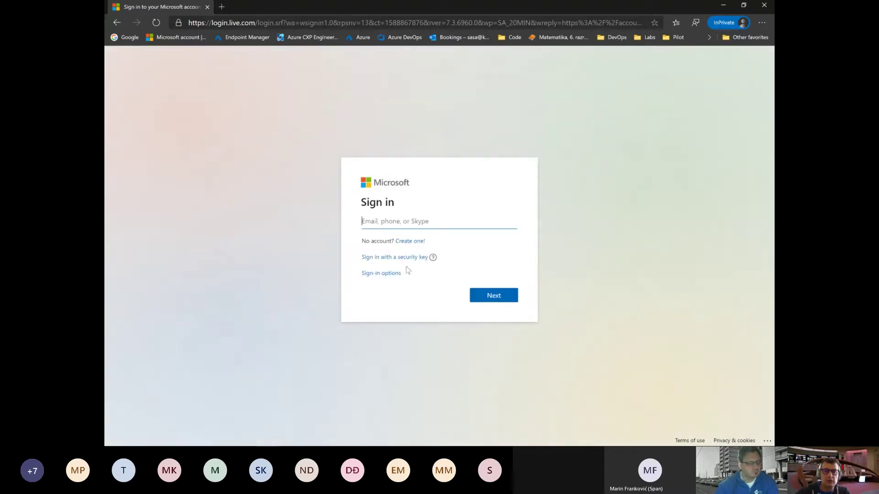
{"action": "left_click", "coordinate": [395, 257]}
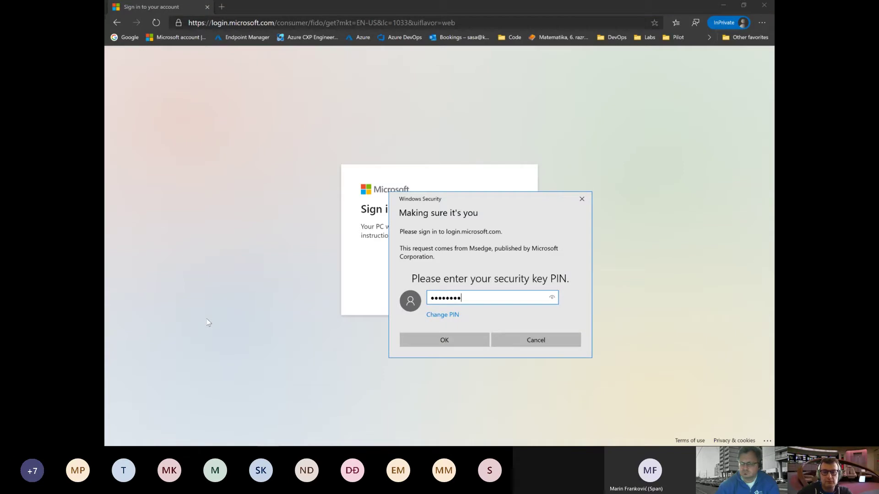
{"action": "key", "text": "Return"}
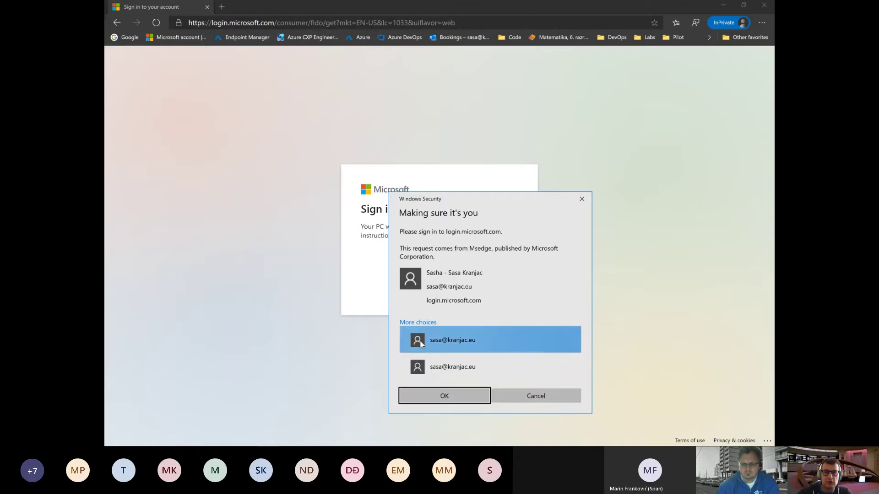
{"action": "left_click", "coordinate": [462, 364]}
{"action": "left_click", "coordinate": [459, 395]}
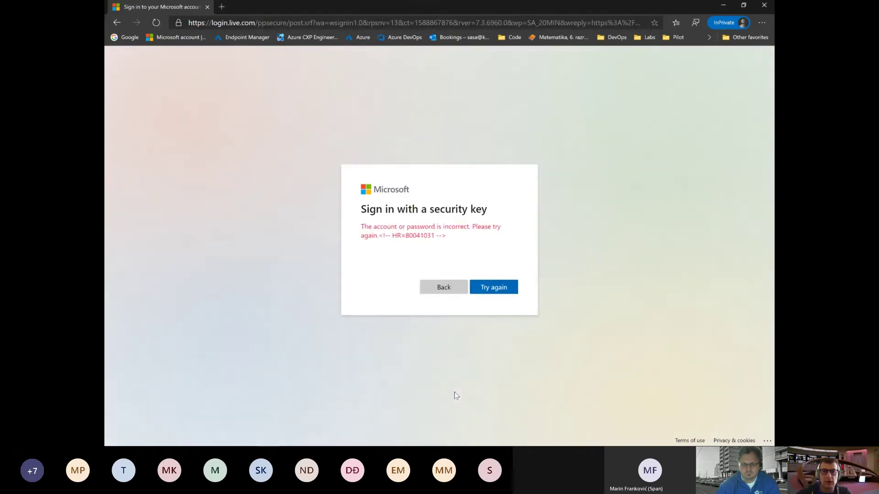
Retry the security-key sign-in to success, then sign out of the account again.
{"action": "left_click", "coordinate": [494, 293]}
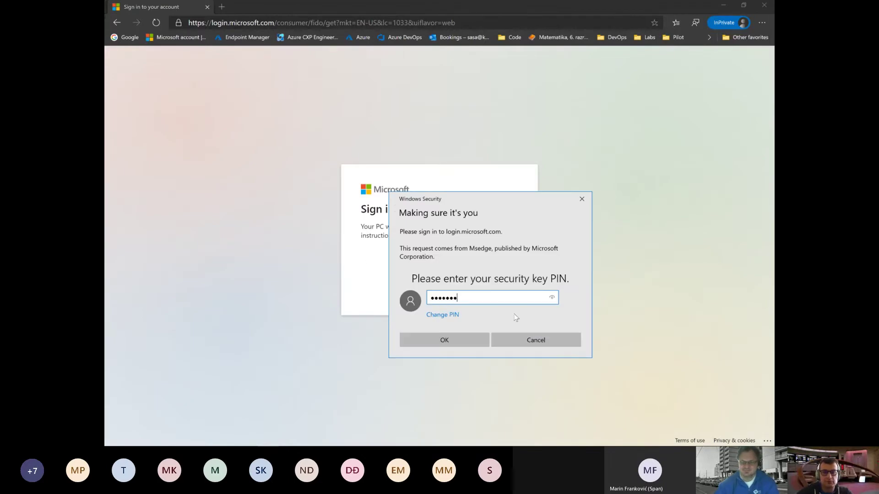
{"action": "key", "text": "Return"}
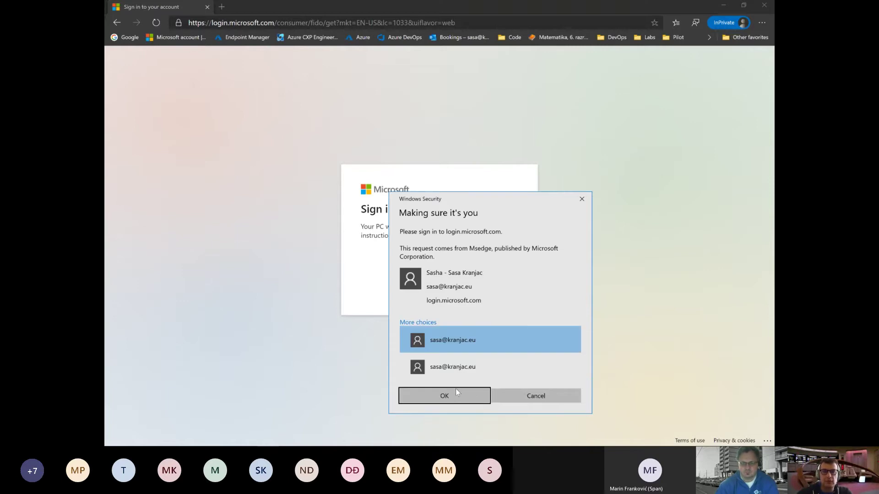
{"action": "left_click", "coordinate": [456, 397]}
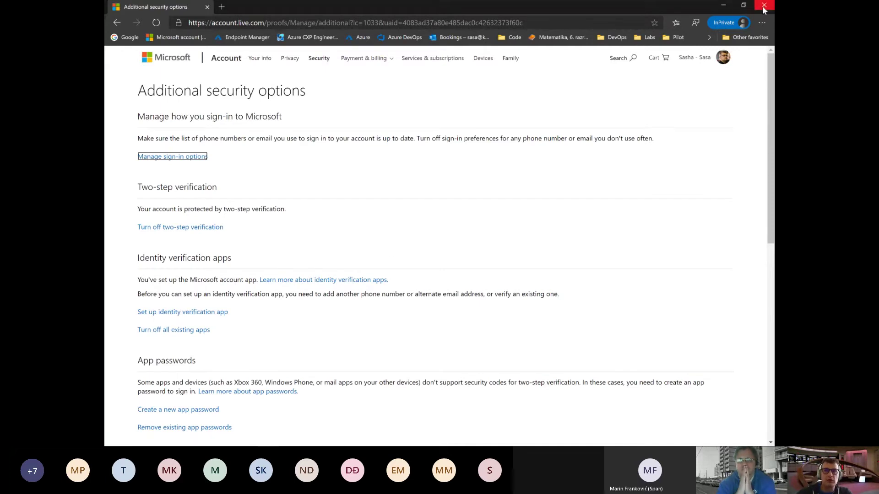
{"action": "left_click", "coordinate": [720, 63]}
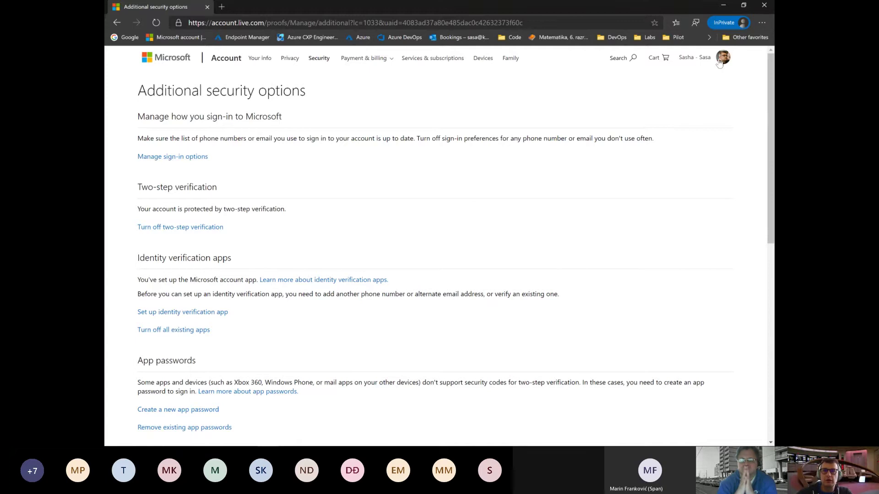
{"action": "left_click", "coordinate": [718, 79]}
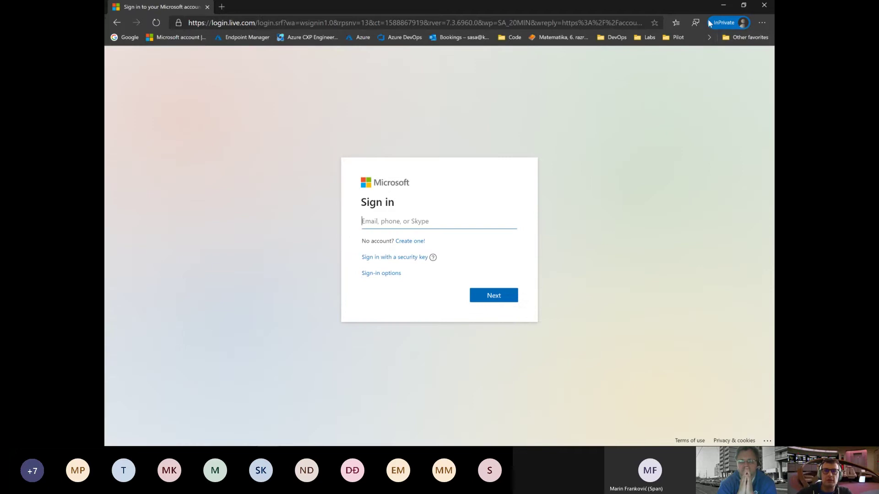
Close the private window, re-sign in to My Sign-Ins, and list Add method's types.
{"action": "left_click", "coordinate": [723, 6]}
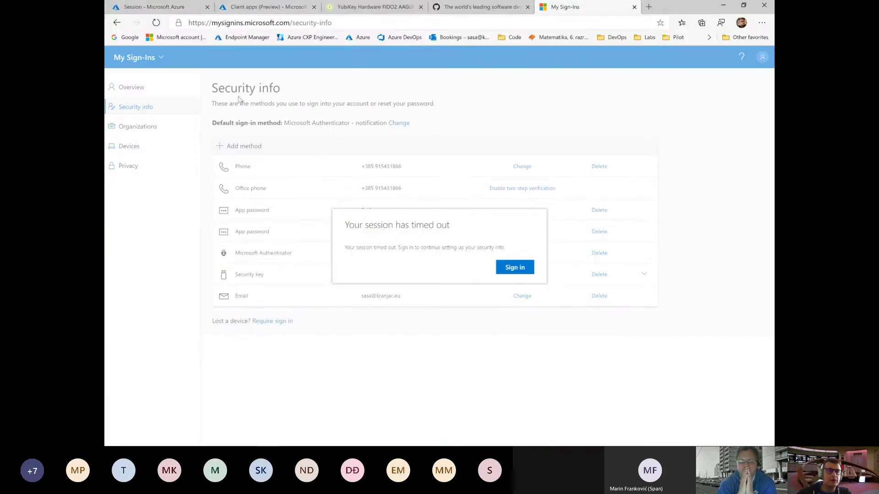
{"action": "left_click", "coordinate": [509, 271]}
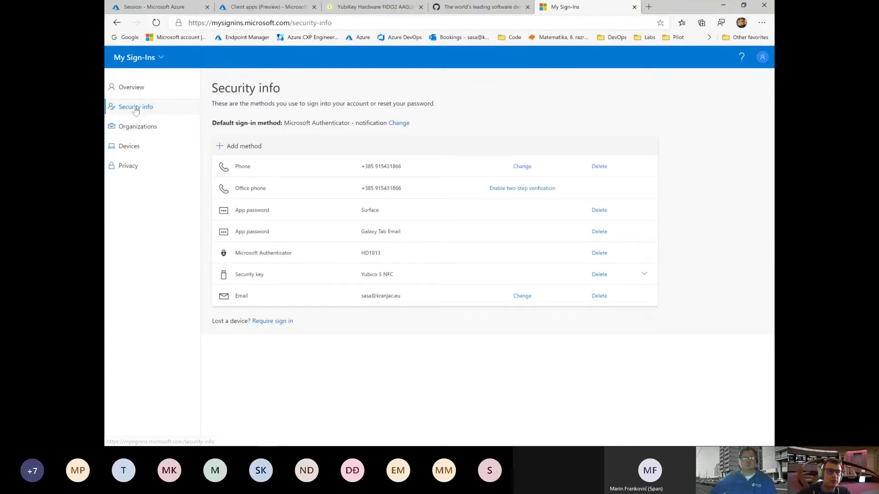
{"action": "left_click", "coordinate": [228, 147]}
{"action": "left_click", "coordinate": [430, 255]}
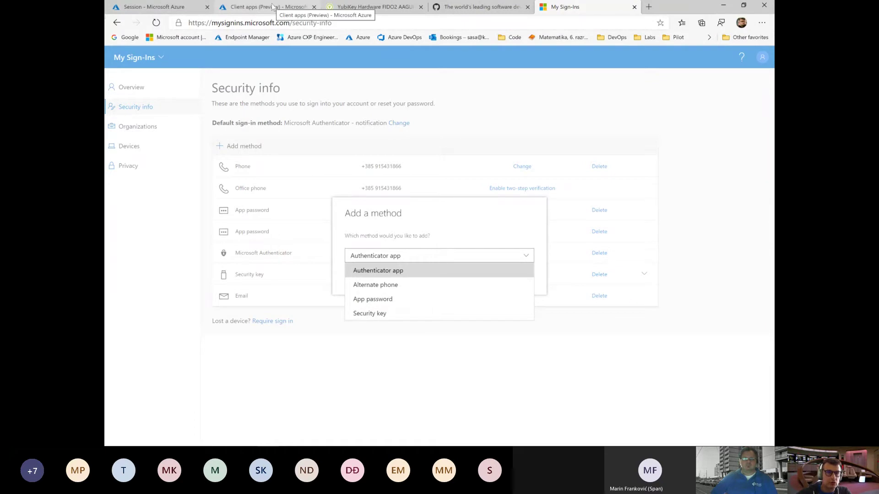
Open the Azure portal at portal.azure.com in a new browser tab.
{"action": "left_click", "coordinate": [121, 6]}
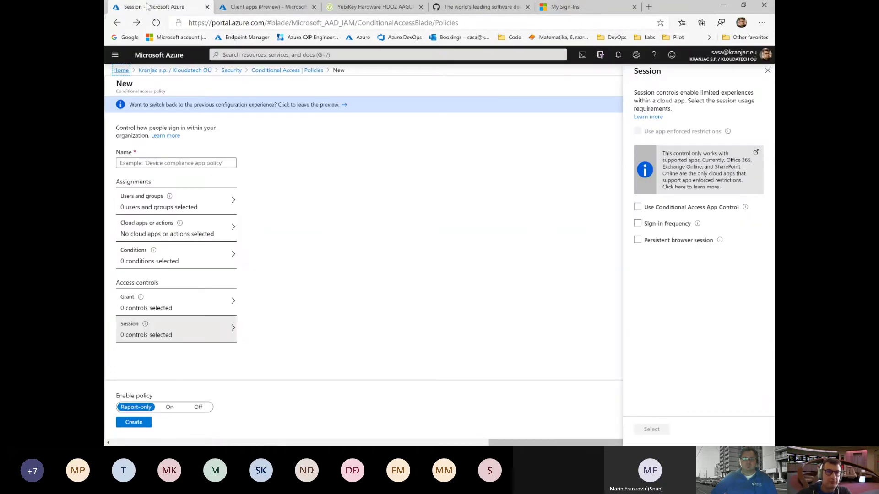
{"action": "left_click", "coordinate": [284, 7]}
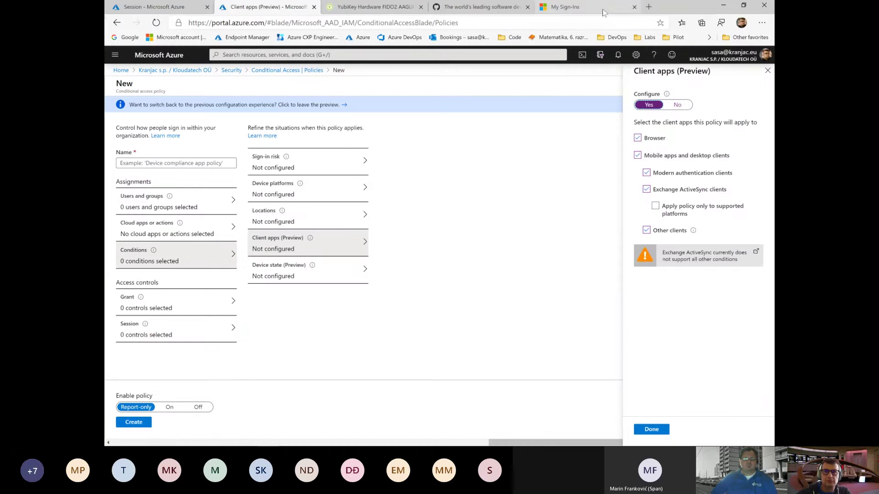
{"action": "left_click", "coordinate": [652, 7]}
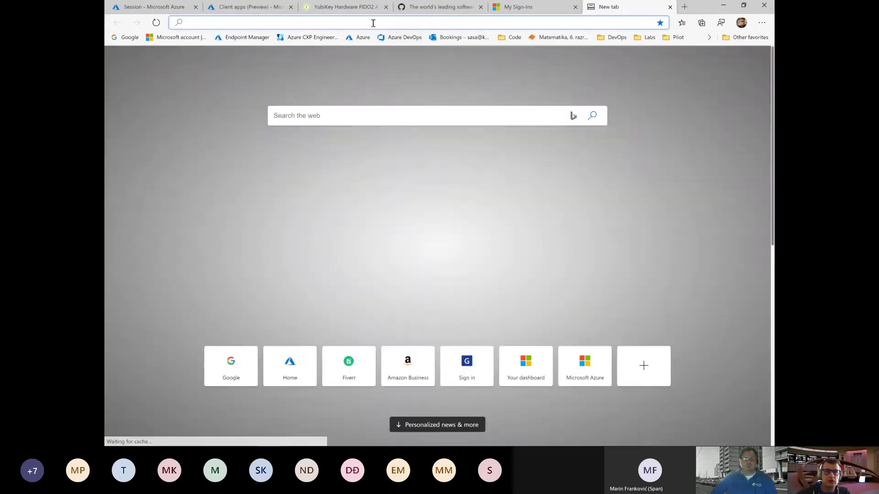
{"action": "left_click", "coordinate": [361, 37]}
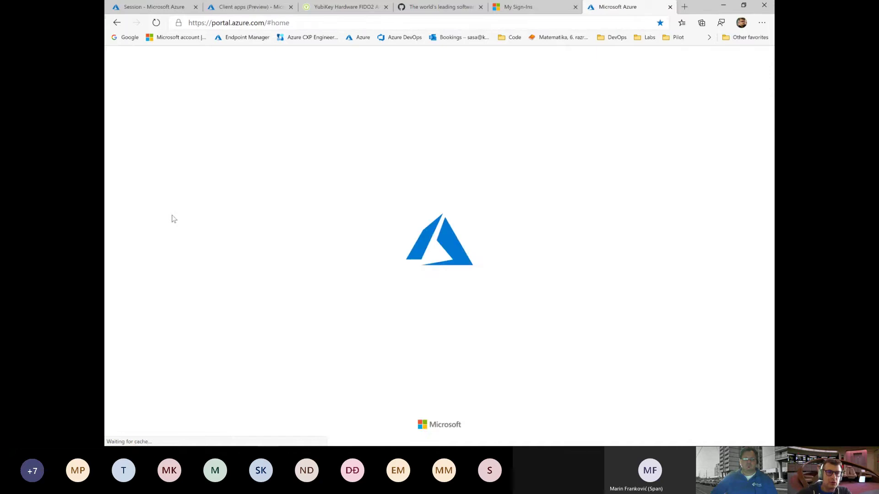
Go to Azure Active Directory's User settings, dismissing the credit notification.
{"action": "left_click", "coordinate": [281, 127]}
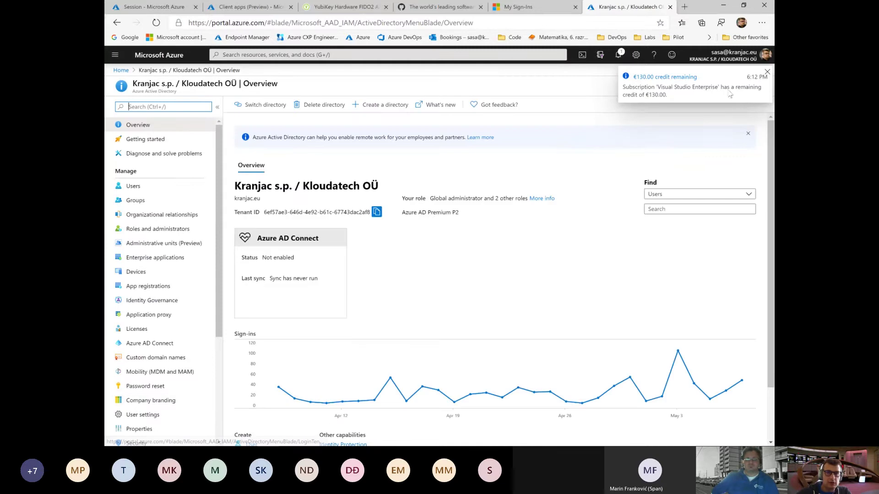
{"action": "left_click", "coordinate": [768, 72]}
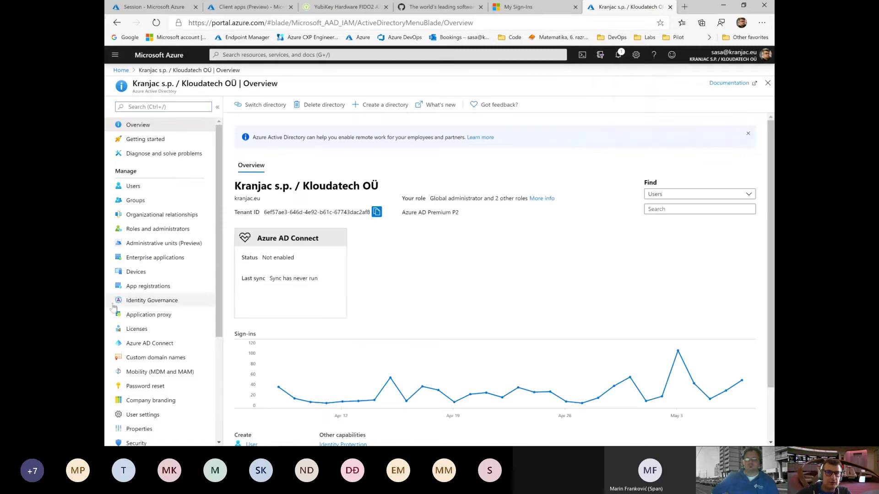
{"action": "left_click", "coordinate": [146, 429]}
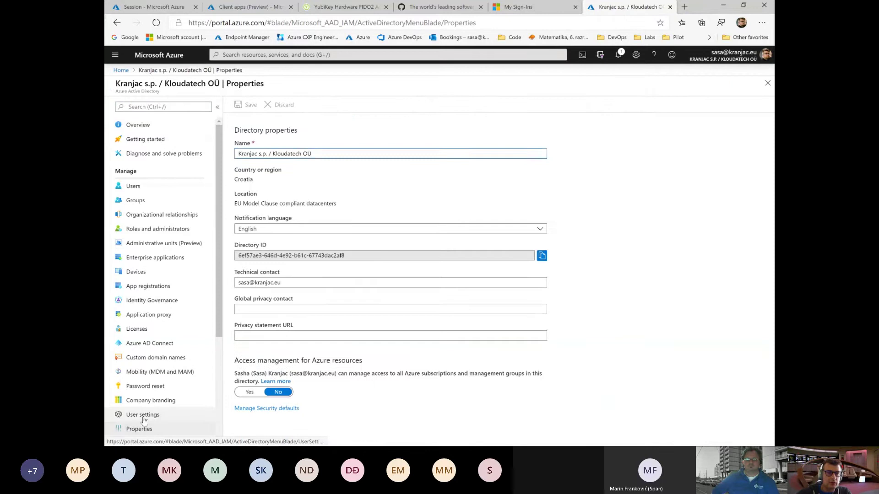
{"action": "left_click", "coordinate": [144, 417]}
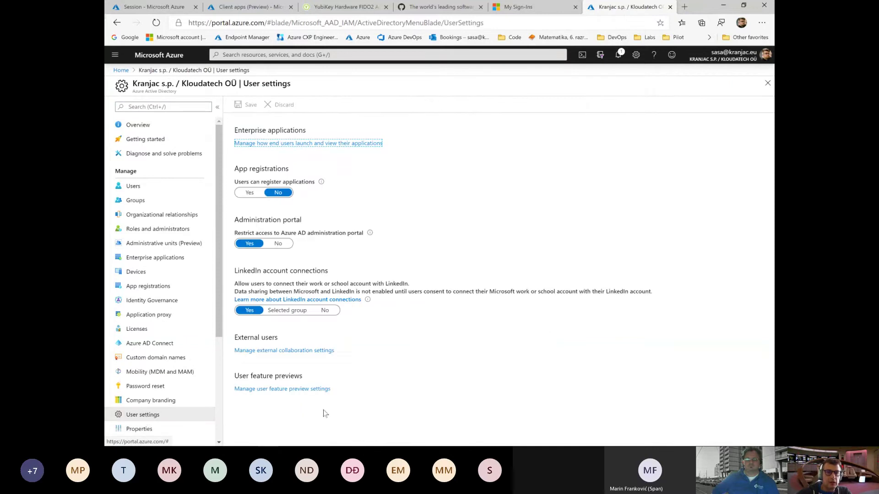
{"action": "left_click_drag", "start_coordinate": [235, 376], "coordinate": [303, 377]}
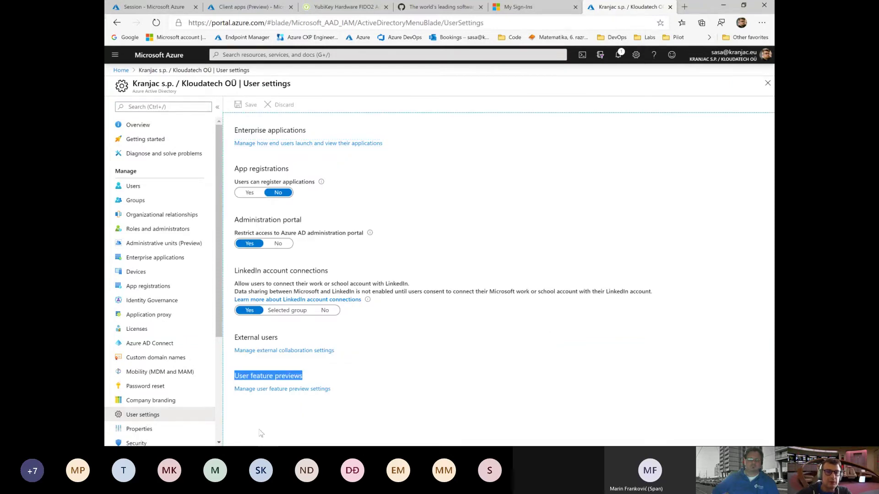
{"action": "left_click", "coordinate": [268, 412]}
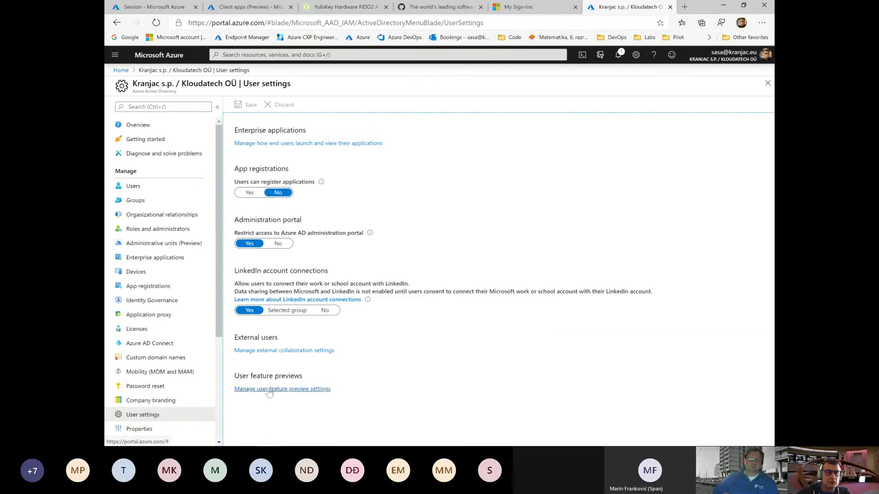
{"action": "left_click", "coordinate": [269, 390]}
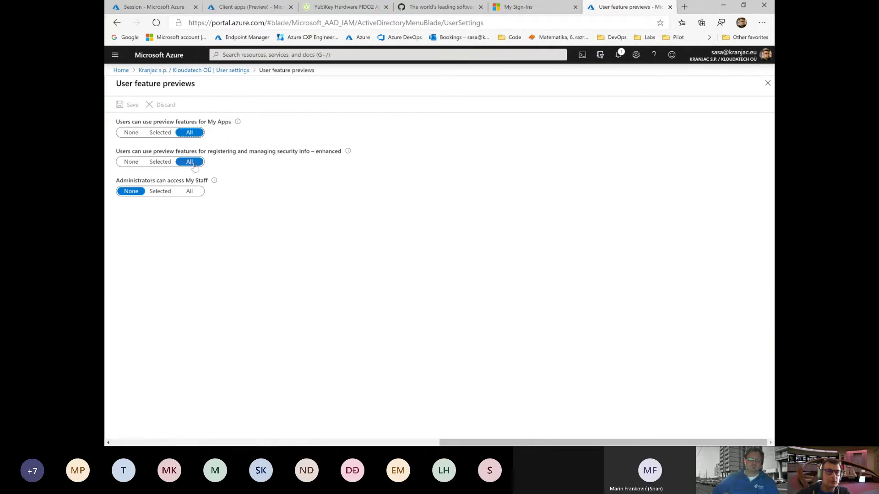
{"action": "left_click_drag", "start_coordinate": [122, 157], "coordinate": [262, 157]}
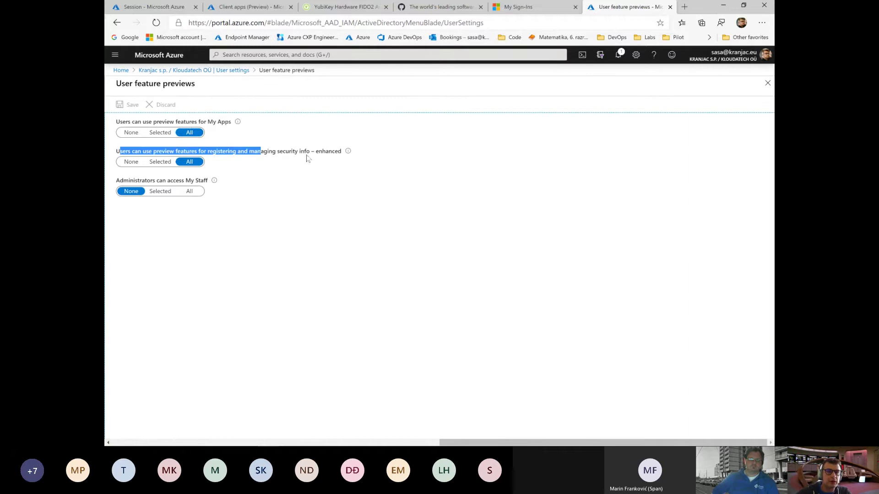
{"action": "left_click", "coordinate": [323, 156]}
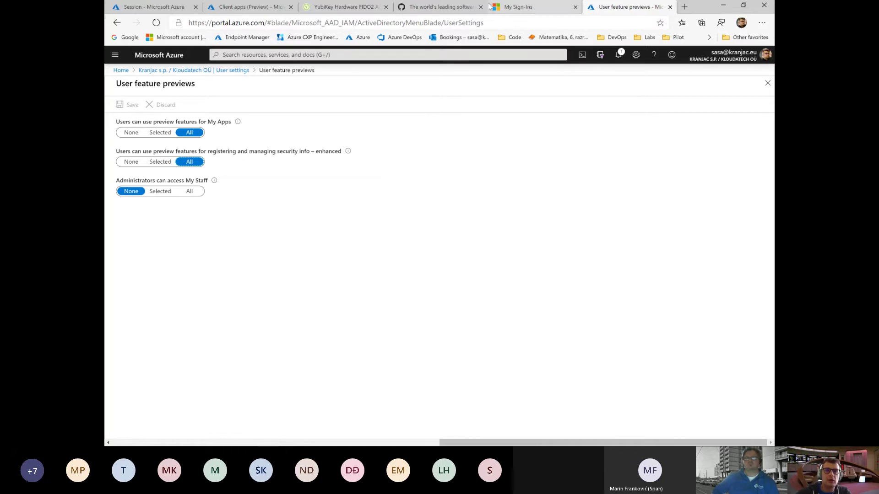
{"action": "left_click", "coordinate": [768, 83]}
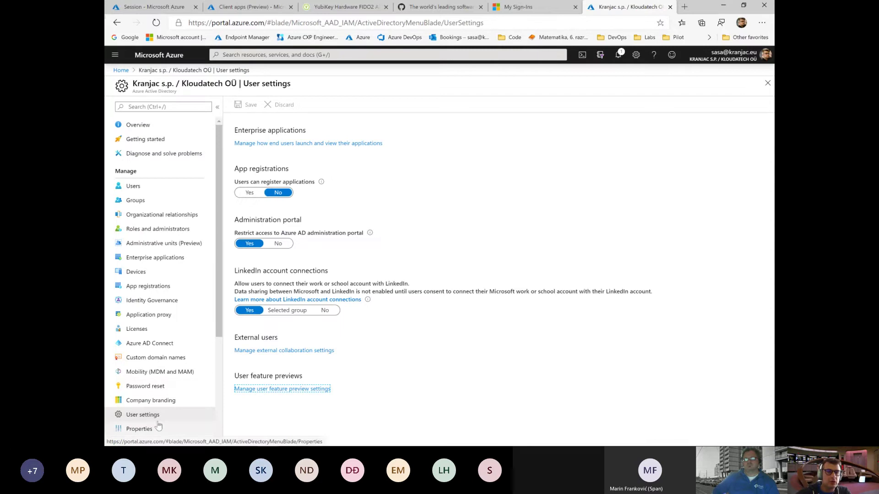
Open Security > Authentication methods from the directory's left menu.
{"action": "scroll", "coordinate": [151, 375], "scroll_direction": "down", "scroll_amount": 2}
{"action": "left_click", "coordinate": [146, 348]}
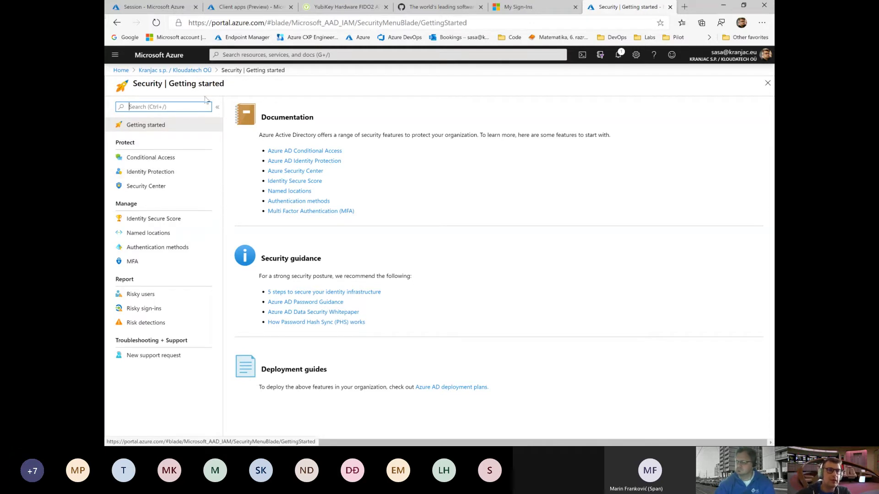
{"action": "left_click", "coordinate": [155, 248]}
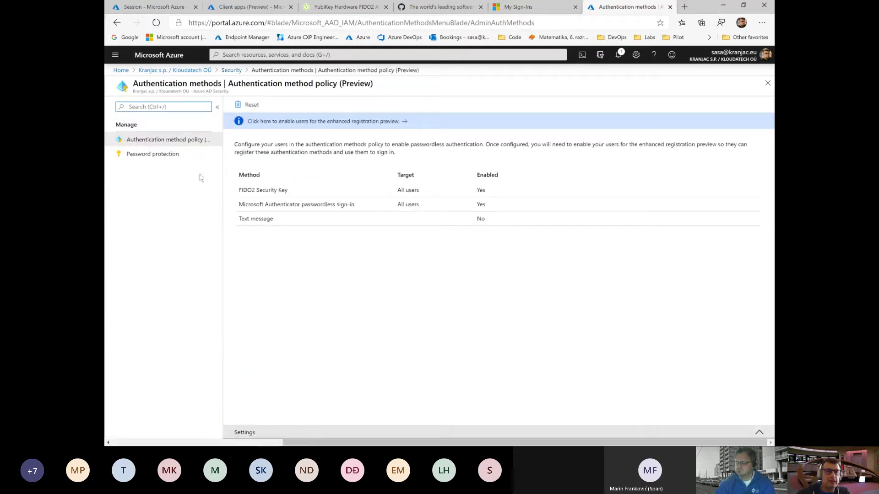
Set FIDO2 Security Key's Enforce key restrictions to Yes, then view Yubico's AAGUIDs page.
{"action": "left_click", "coordinate": [276, 196]}
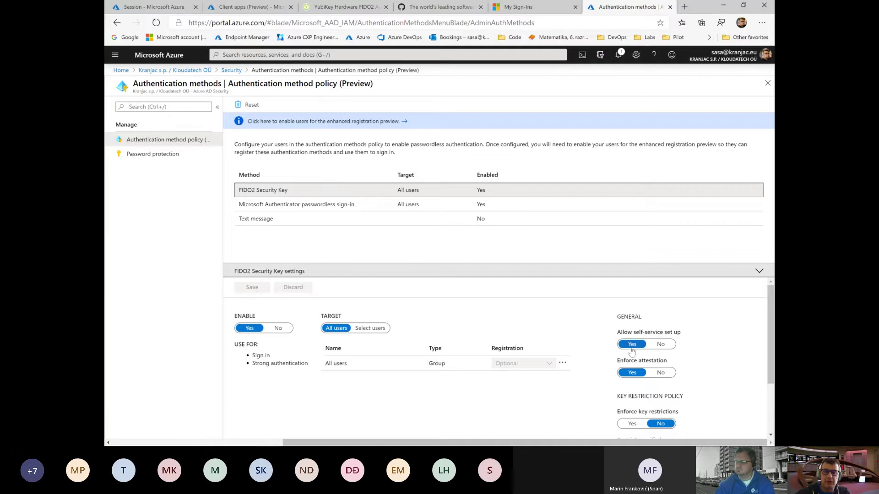
{"action": "scroll", "coordinate": [368, 348], "scroll_direction": "down", "scroll_amount": 1}
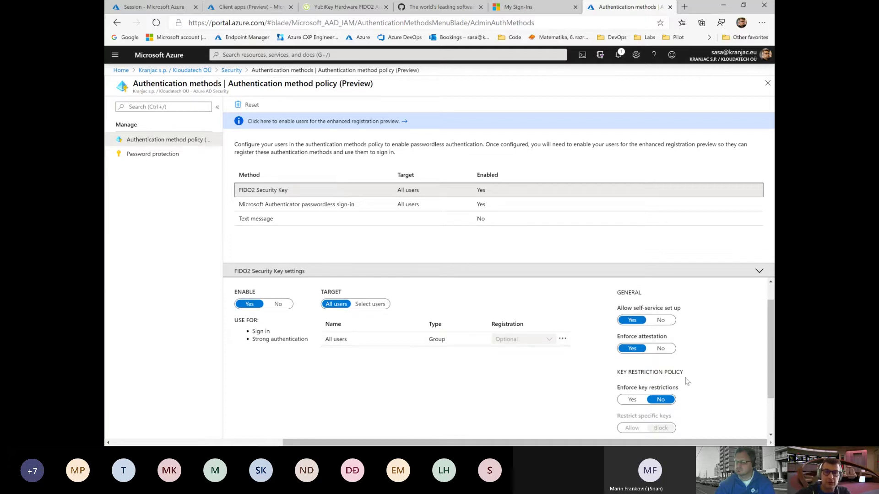
{"action": "scroll", "coordinate": [667, 392], "scroll_direction": "down", "scroll_amount": 1}
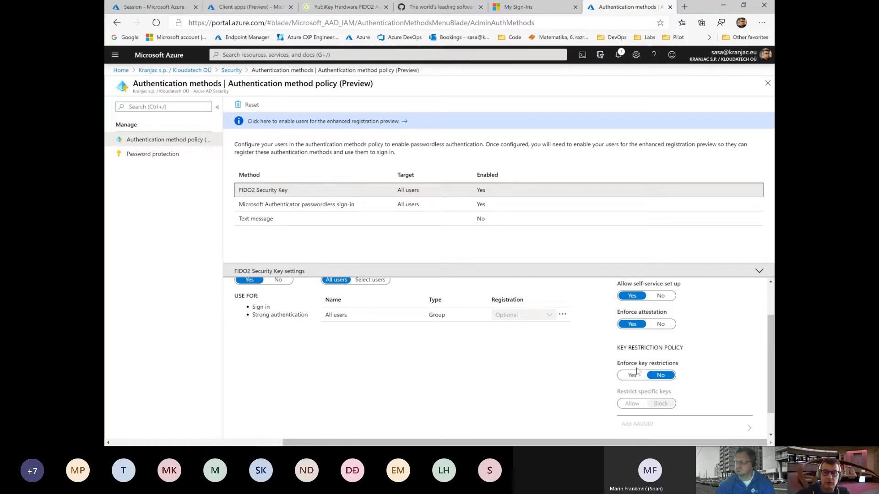
{"action": "left_click", "coordinate": [634, 375]}
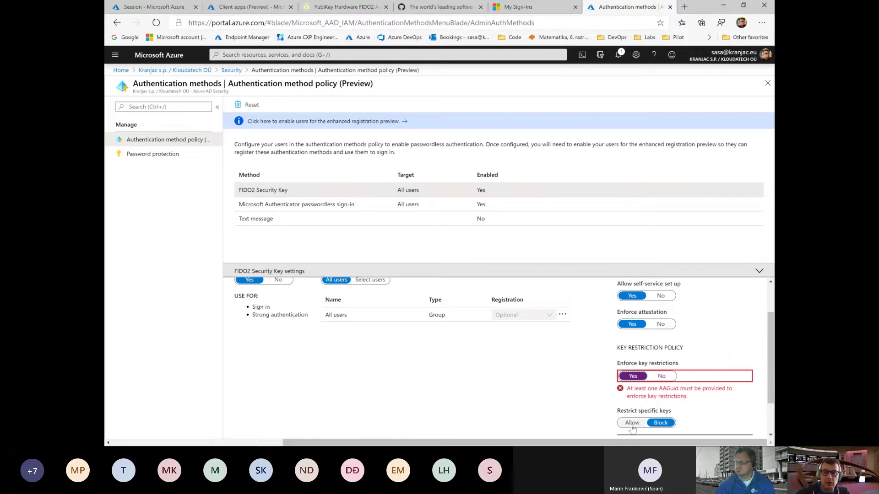
{"action": "scroll", "coordinate": [634, 423], "scroll_direction": "down", "scroll_amount": 2}
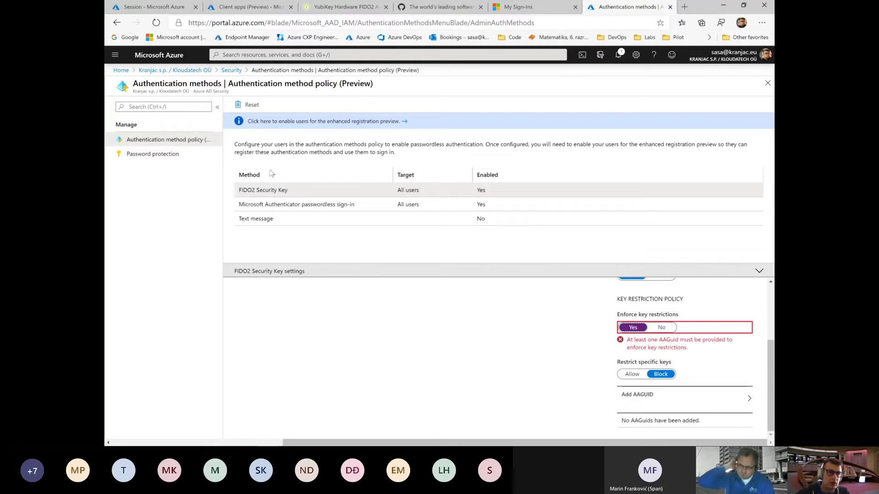
{"action": "left_click", "coordinate": [351, 7]}
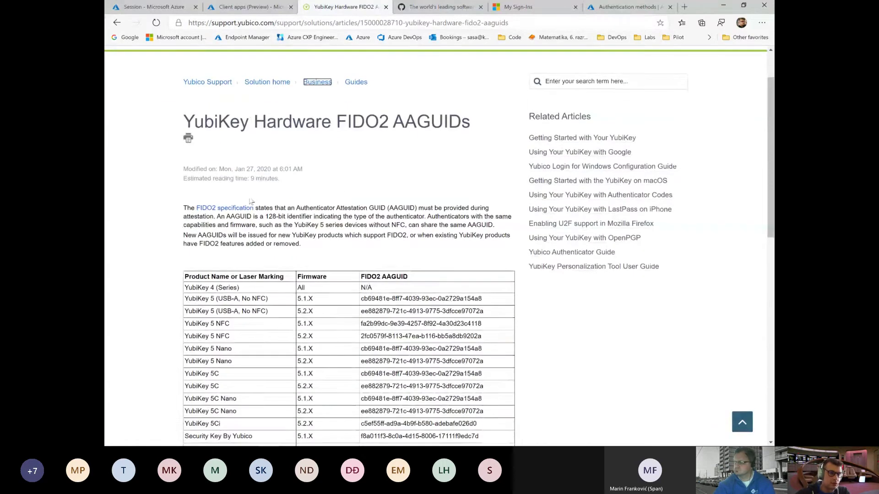
Highlight the YubiKey 5 (USB-A, No NFC) 5.2.X AAGUID in Yubico's table, then return to Azure Client apps.
{"action": "scroll", "coordinate": [250, 201], "scroll_direction": "down", "scroll_amount": 4}
{"action": "scroll", "coordinate": [222, 198], "scroll_direction": "up", "scroll_amount": 1}
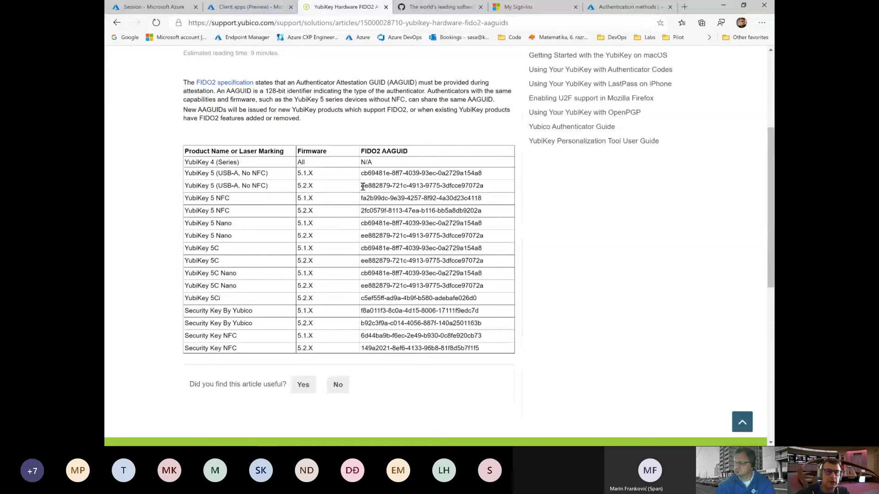
{"action": "left_click_drag", "start_coordinate": [394, 187], "coordinate": [482, 186]}
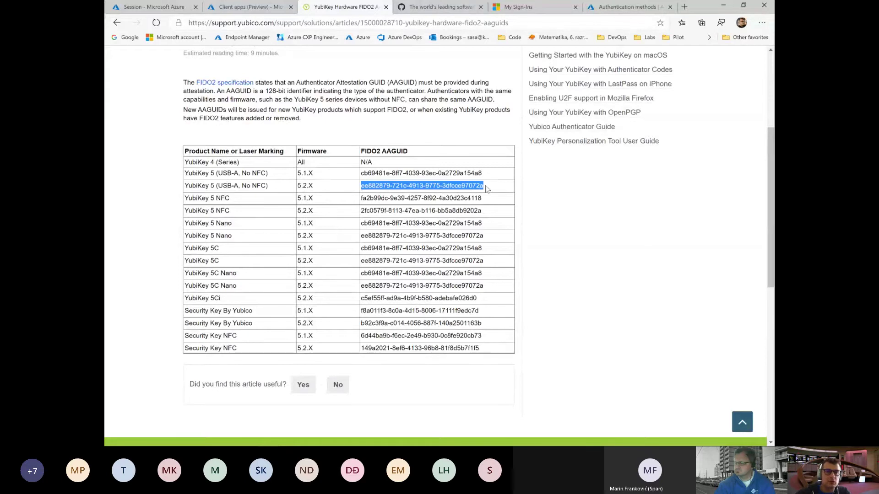
{"action": "left_click", "coordinate": [207, 187]}
{"action": "scroll", "coordinate": [251, 219], "scroll_direction": "up", "scroll_amount": 1}
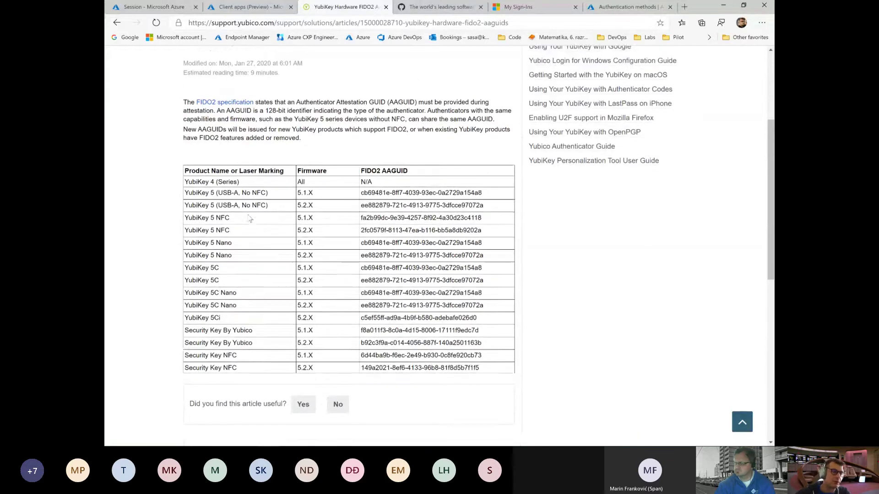
{"action": "scroll", "coordinate": [249, 223], "scroll_direction": "up", "scroll_amount": 1}
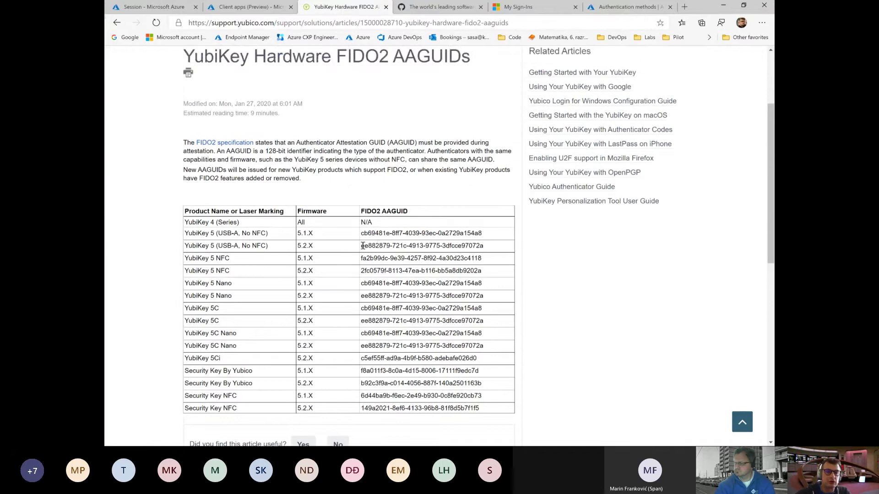
{"action": "left_click_drag", "start_coordinate": [362, 246], "coordinate": [496, 249]}
{"action": "left_click", "coordinate": [413, 244]}
{"action": "left_click", "coordinate": [247, 6]}
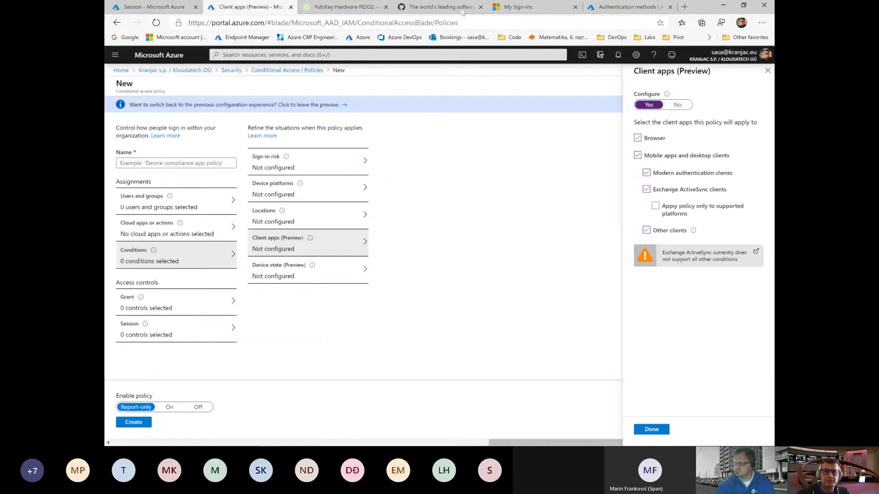
Toggle the FIDO2 Restrict specific keys option between Allow and Block, then discard the unsaved changes.
{"action": "left_click", "coordinate": [627, 6]}
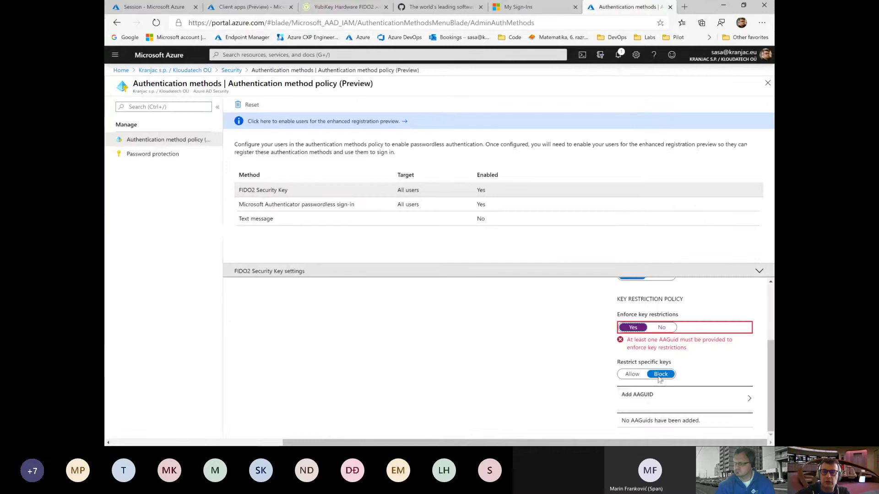
{"action": "left_click", "coordinate": [637, 375]}
{"action": "left_click", "coordinate": [660, 375]}
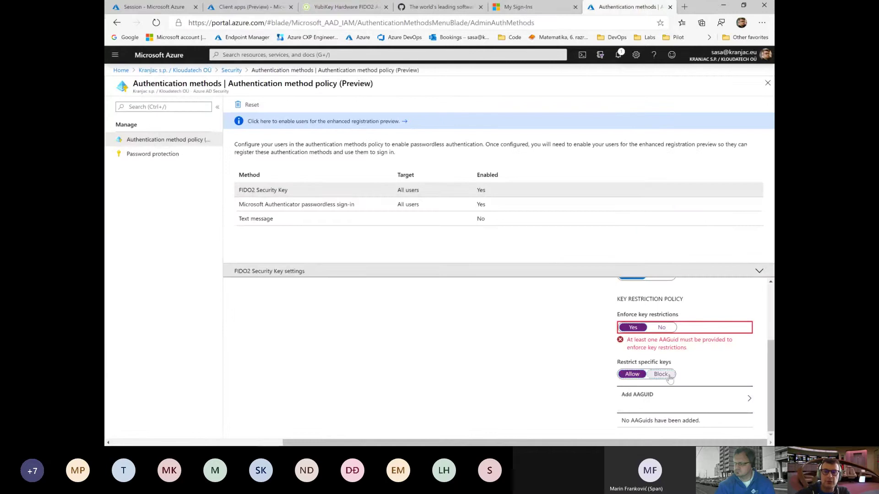
{"action": "scroll", "coordinate": [662, 380], "scroll_direction": "up", "scroll_amount": 1}
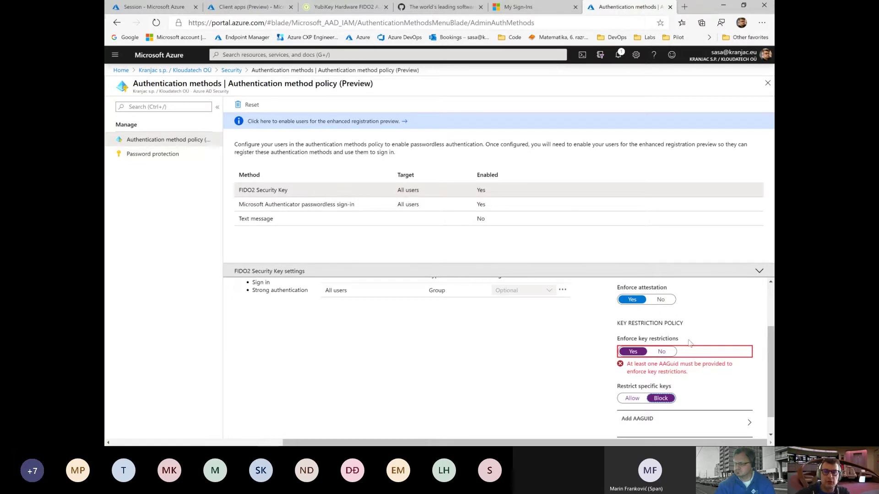
{"action": "scroll", "coordinate": [690, 344], "scroll_direction": "up", "scroll_amount": 3}
{"action": "left_click", "coordinate": [301, 289]}
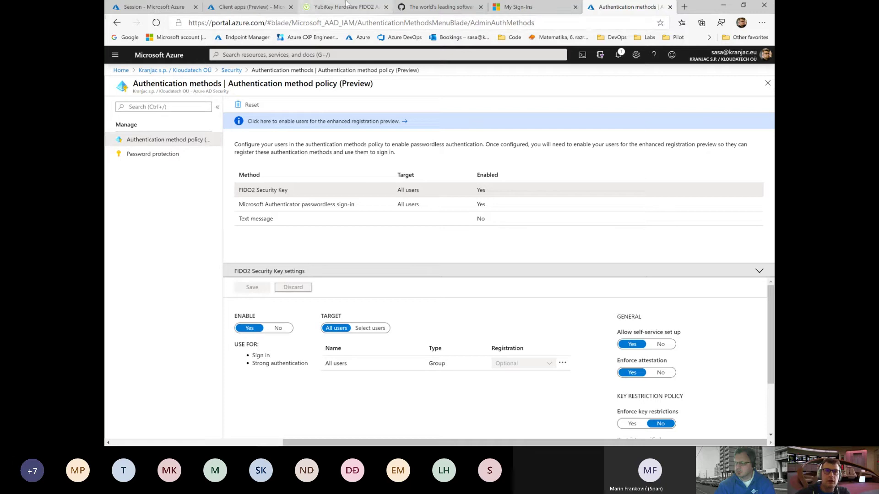
Start adding a Security key method in My Sign-Ins and proceed to the two-factor sign-in.
{"action": "left_click", "coordinate": [517, 7]}
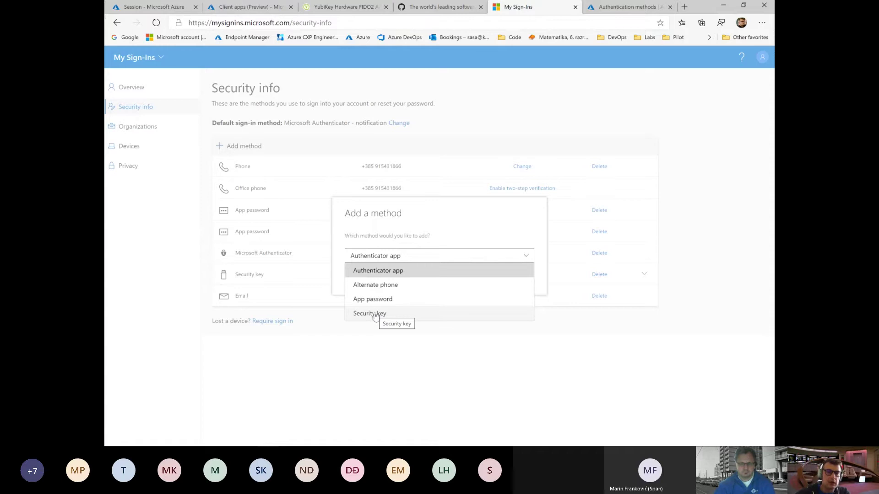
{"action": "left_click", "coordinate": [374, 315]}
{"action": "left_click", "coordinate": [516, 277]}
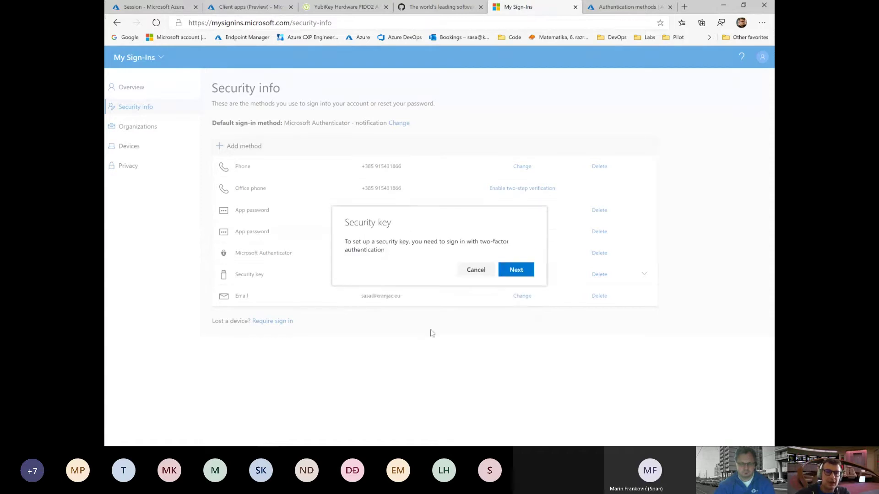
{"action": "left_click", "coordinate": [516, 270]}
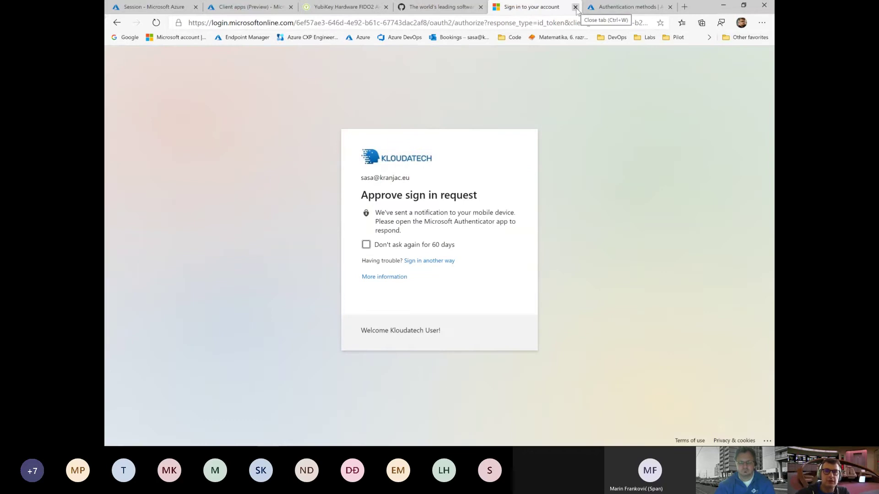
Close the sign-in tab and the old InPrivate windows.
{"action": "key", "text": "ctrl+w"}
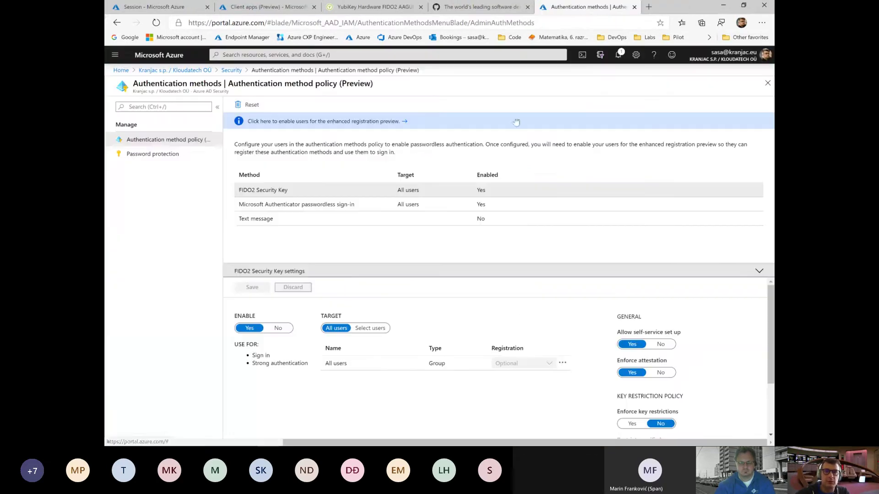
{"action": "key", "text": "alt+Tab"}
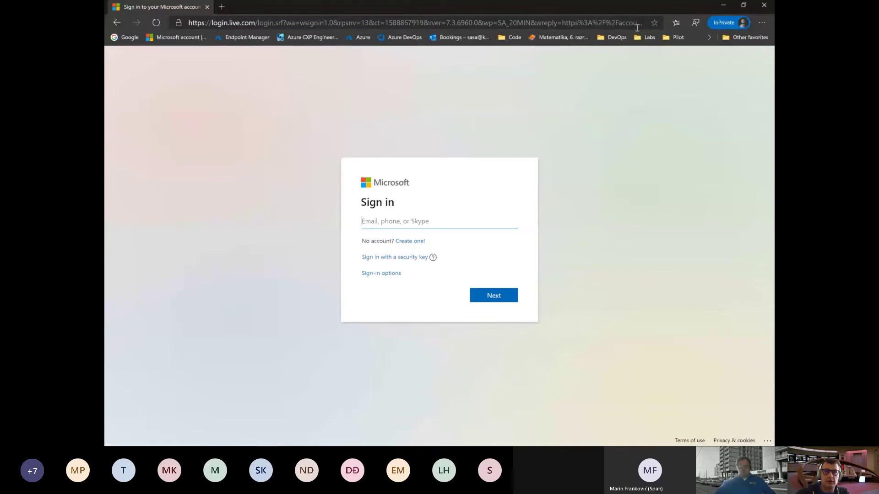
{"action": "left_click", "coordinate": [762, 23]}
{"action": "left_click", "coordinate": [715, 69]}
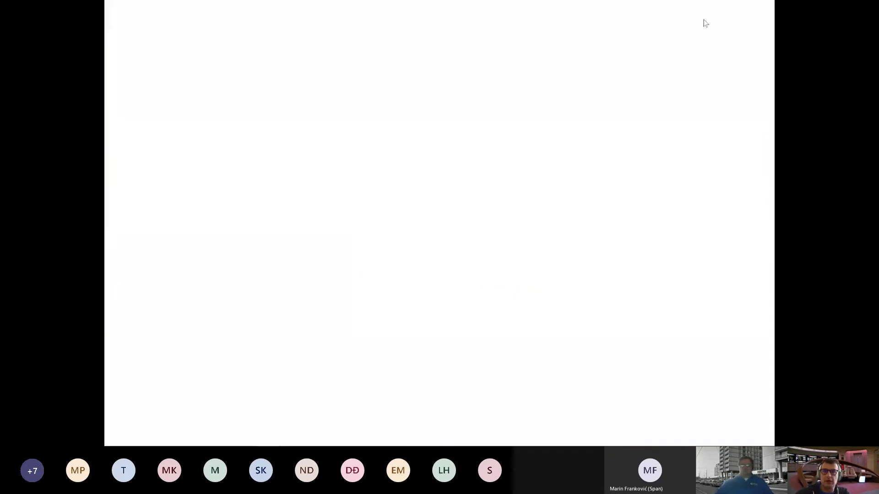
{"action": "left_click_drag", "start_coordinate": [697, 6], "coordinate": [679, 51]}
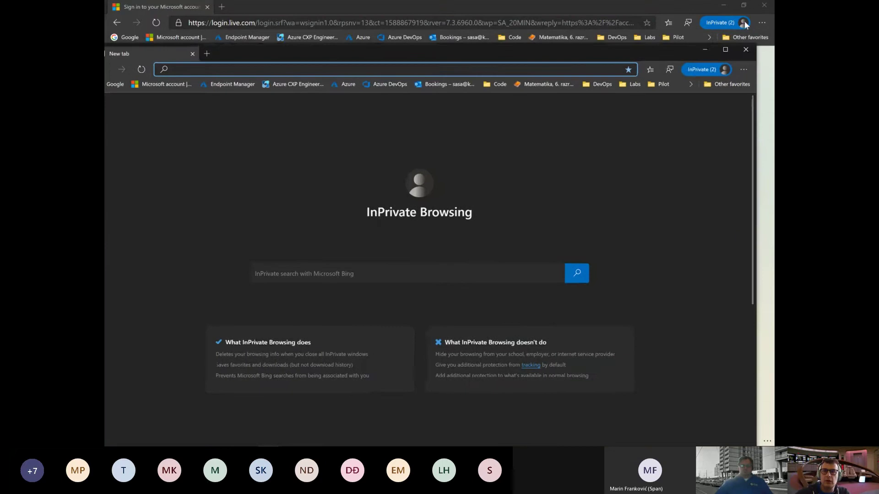
{"action": "left_click", "coordinate": [764, 5]}
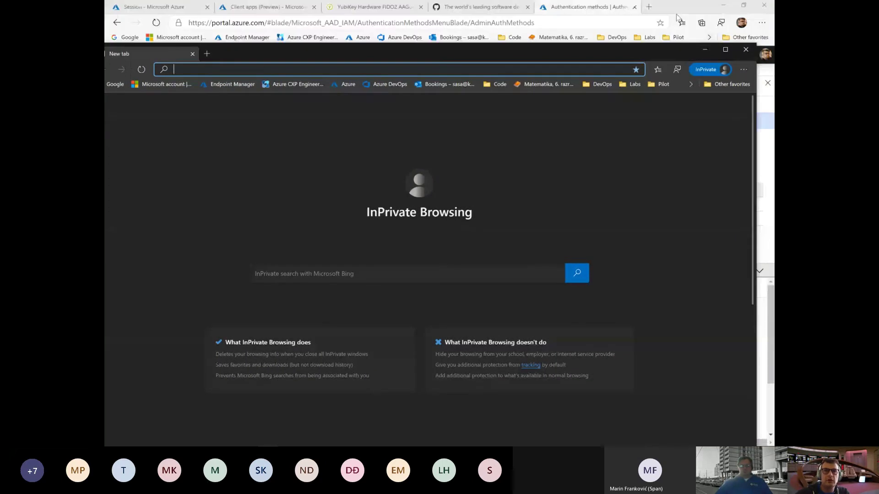
{"action": "left_click", "coordinate": [587, 29]}
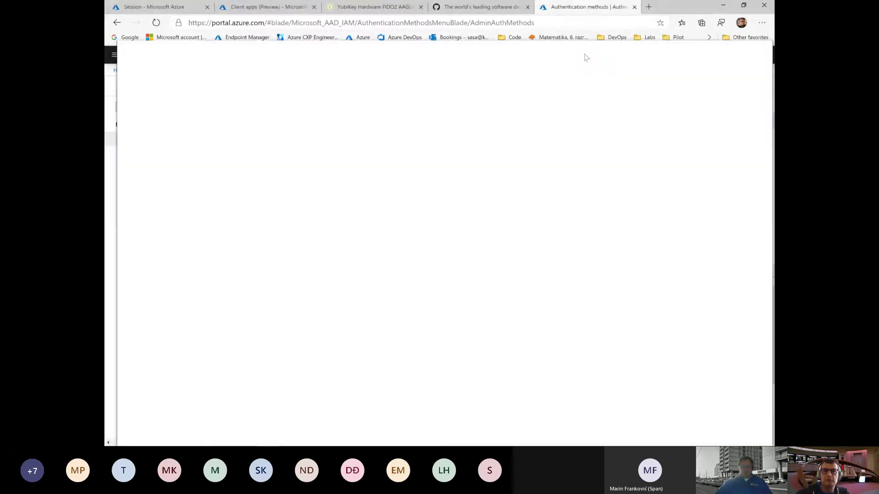
Merge the Azure tab into the GitHub window and open a new maximized InPrivate window.
{"action": "key", "text": "super+Up"}
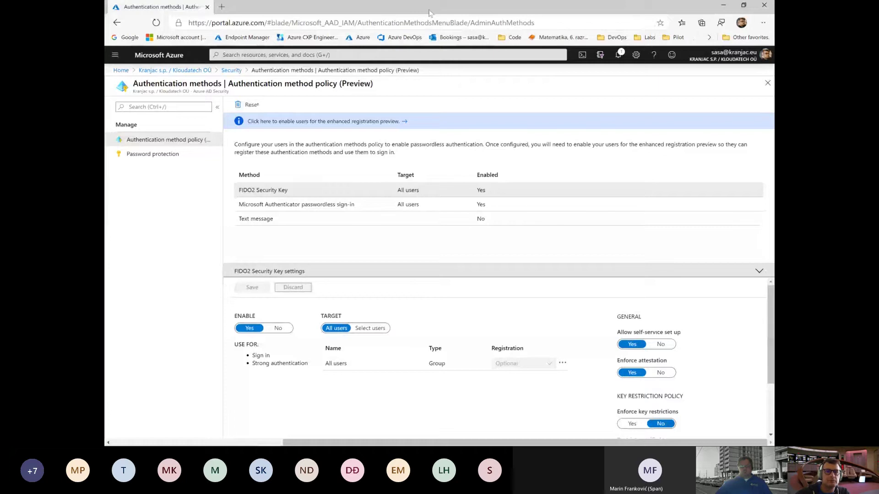
{"action": "mouse_move", "coordinate": [606, 12]}
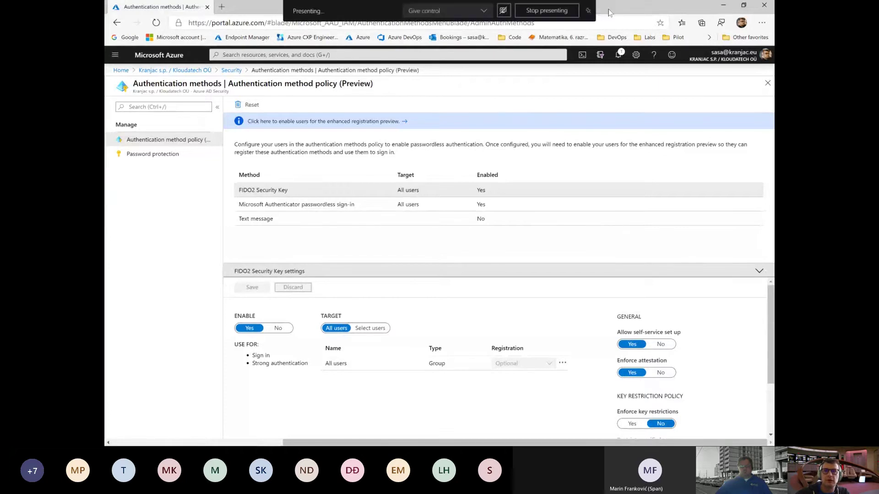
{"action": "left_click_drag", "start_coordinate": [609, 12], "coordinate": [408, 6]}
{"action": "left_click", "coordinate": [584, 12]}
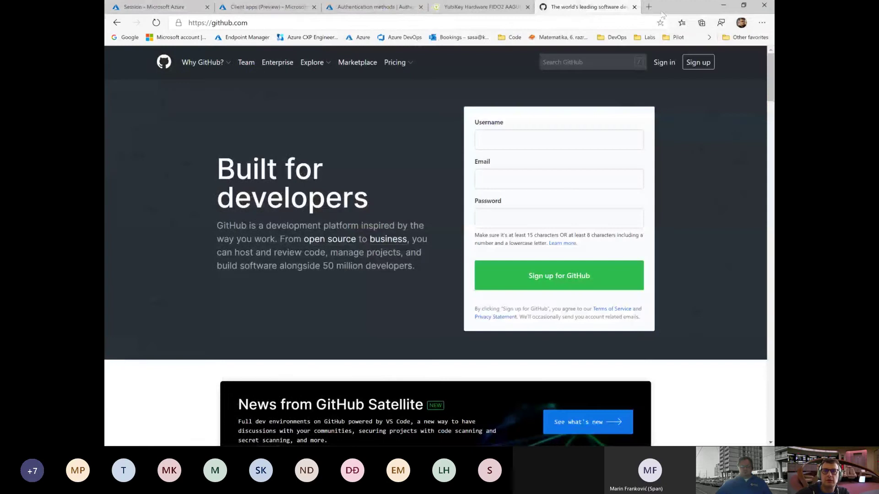
{"action": "key", "text": "ctrl+shift+n"}
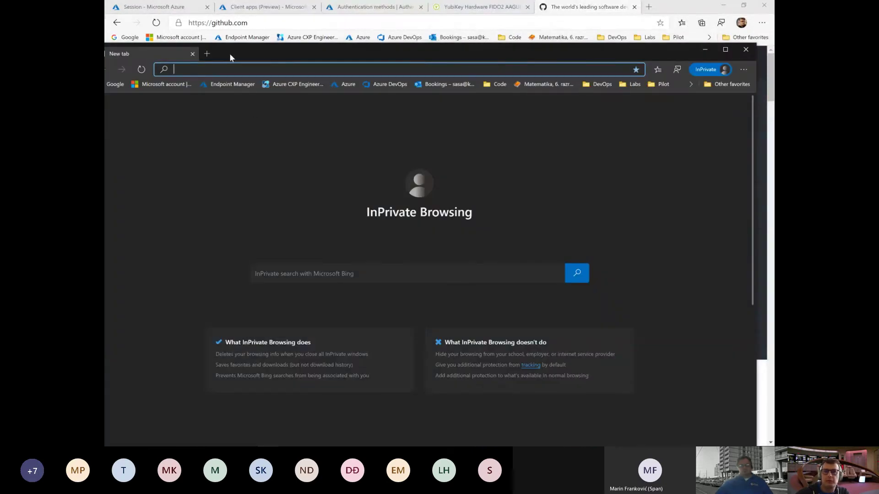
{"action": "left_click_drag", "start_coordinate": [645, 52], "coordinate": [646, 1]}
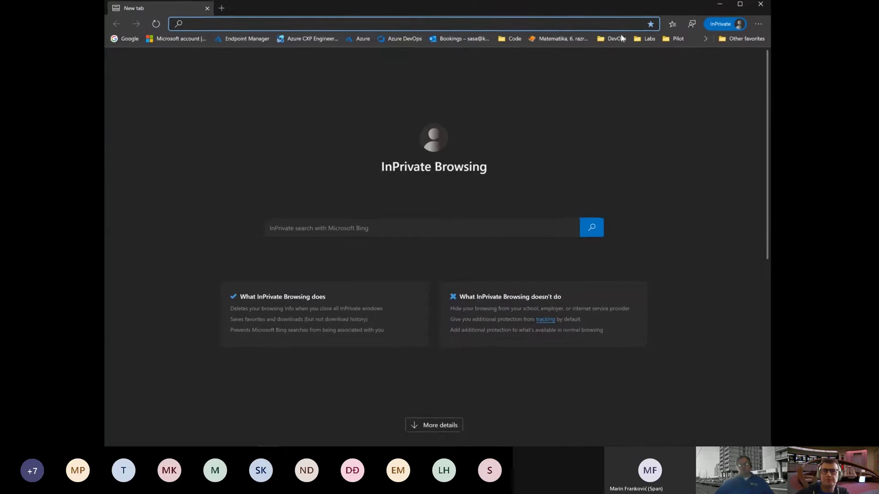
From the Azure bookmark, choose Sign in with a security key and enter the key's PIN.
{"action": "left_click", "coordinate": [363, 38]}
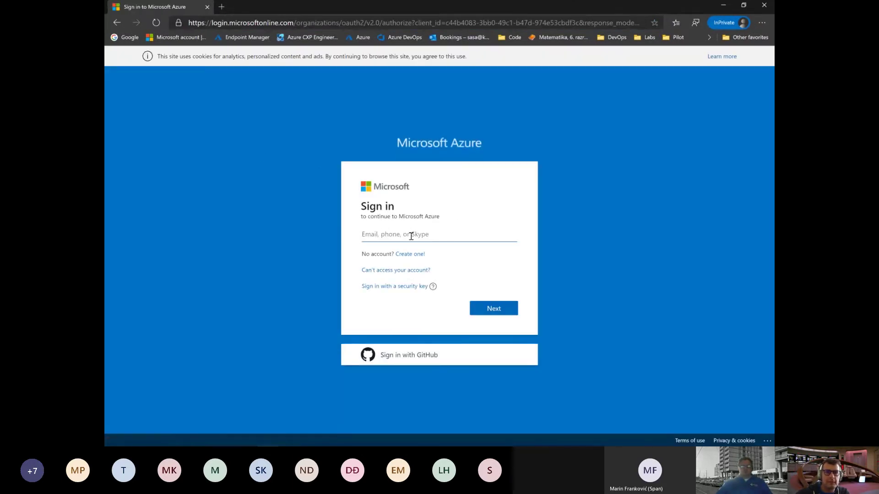
{"action": "left_click", "coordinate": [386, 287]}
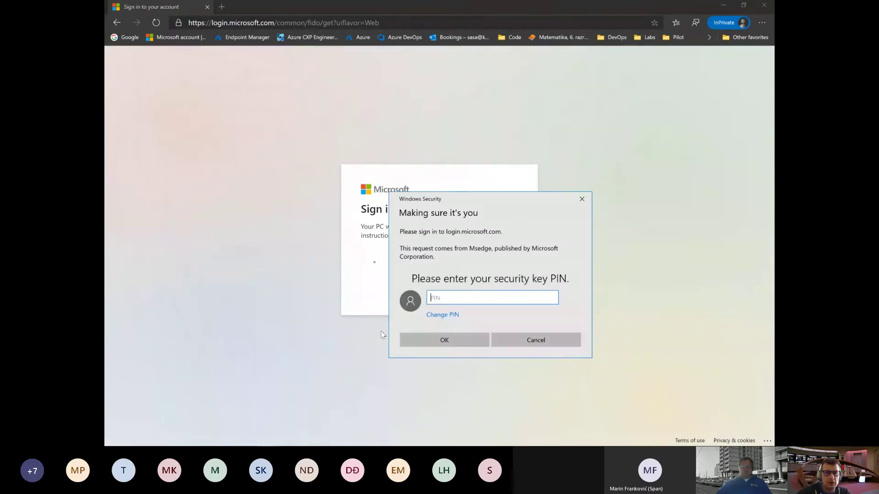
{"action": "key", "text": "BackSpace"}
{"action": "key", "text": "BackSpace"}
{"action": "key", "text": "BackSpace"}
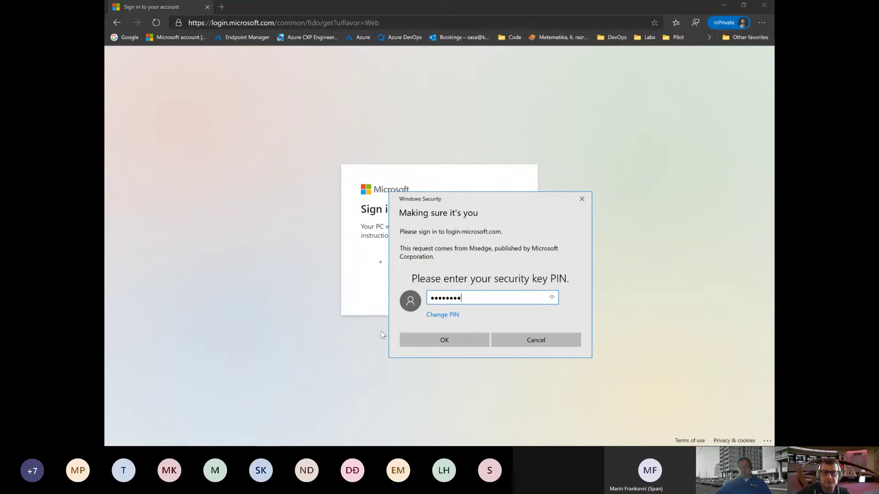
{"action": "key", "text": "Return"}
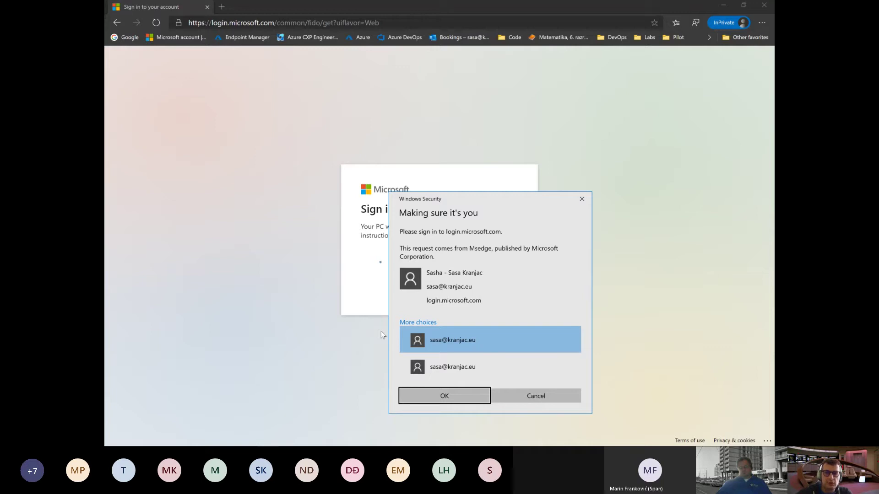
Sign in with the second account stored on the key and choose to stay signed in.
{"action": "left_click", "coordinate": [453, 368]}
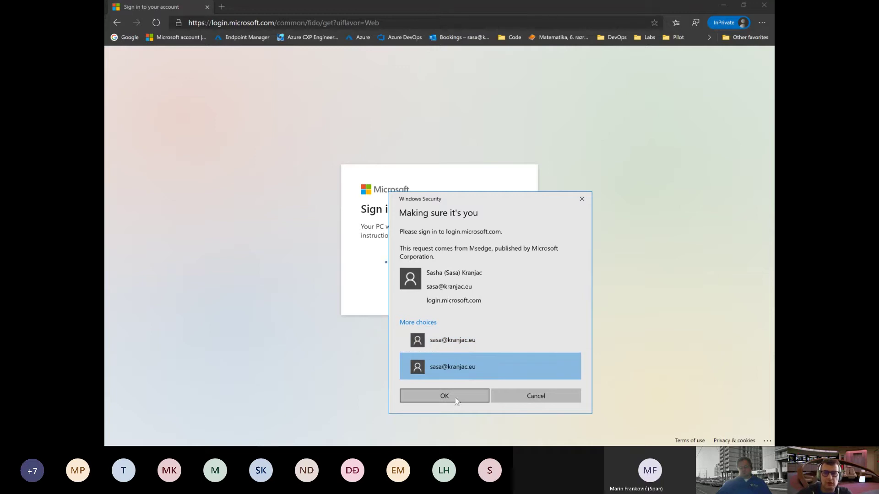
{"action": "key", "text": "Up"}
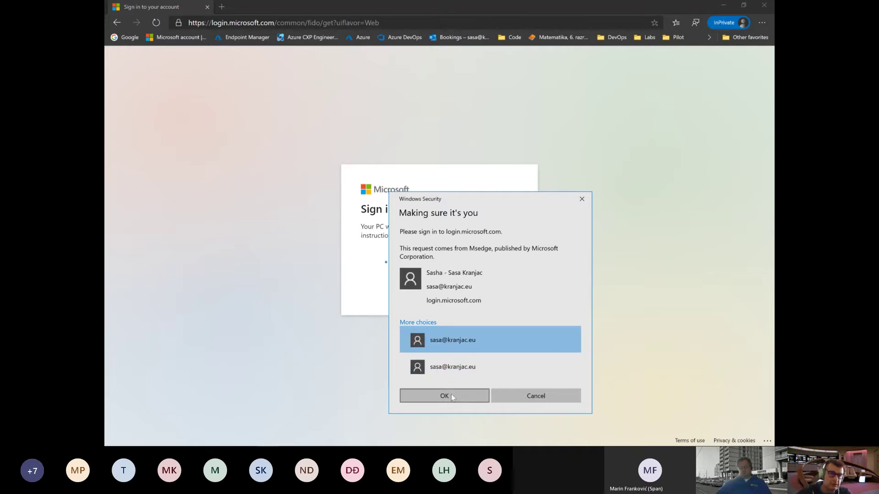
{"action": "key", "text": "Down"}
{"action": "left_click", "coordinate": [451, 396]}
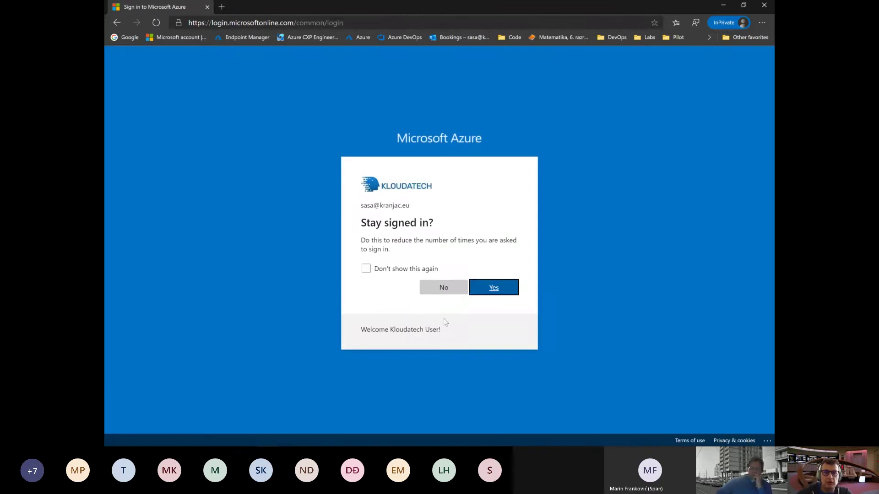
{"action": "left_click", "coordinate": [494, 289]}
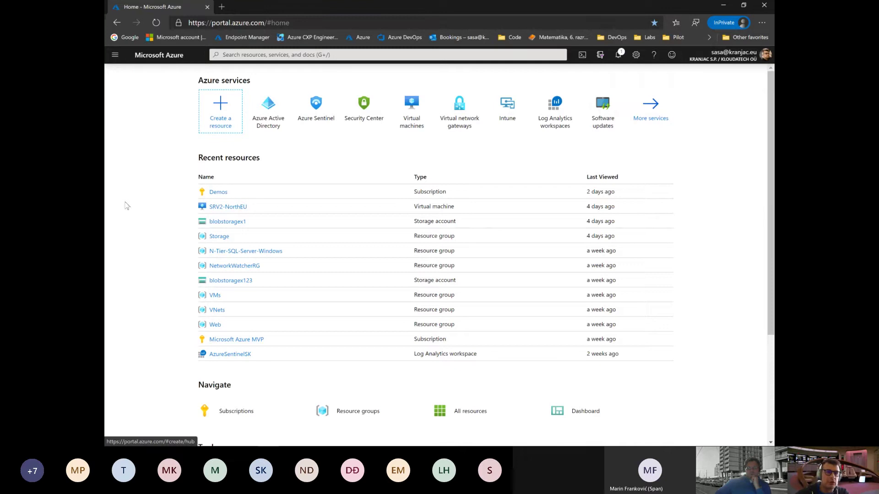
Minimize the Azure window and open GitHub's sign-in page with the saved username filled in.
{"action": "left_click", "coordinate": [723, 5]}
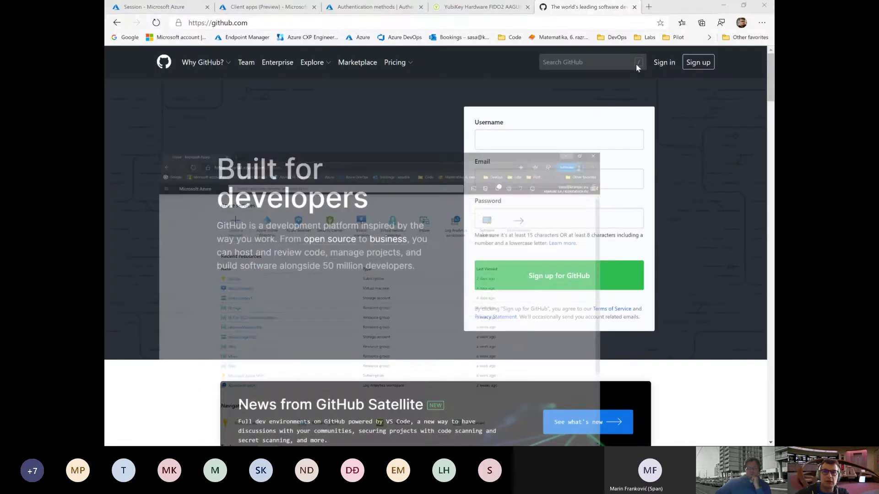
{"action": "left_click", "coordinate": [664, 63]}
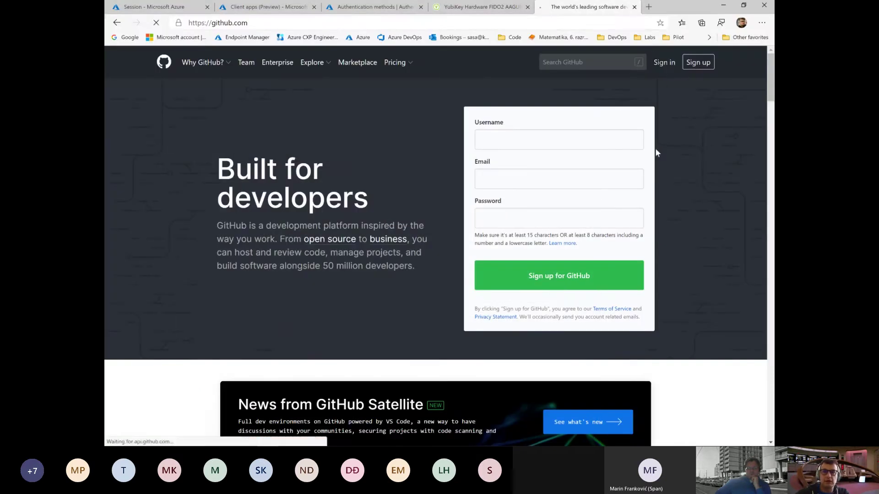
{"action": "left_click", "coordinate": [410, 145]}
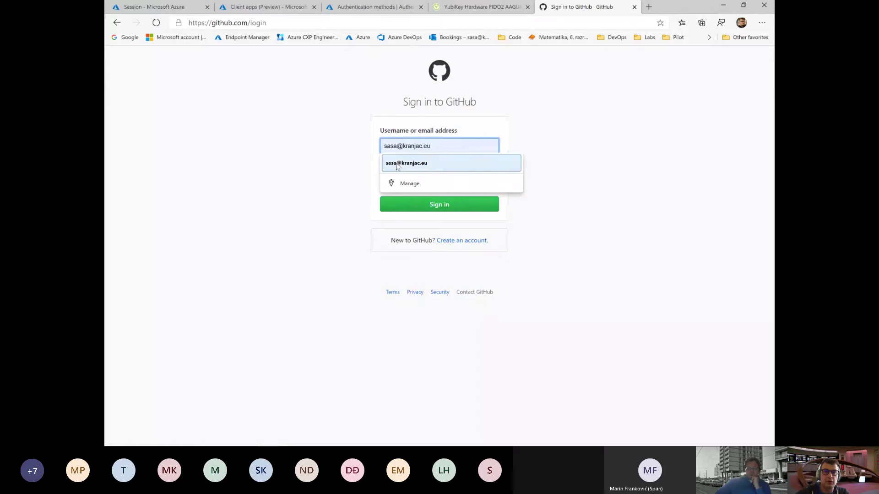
{"action": "left_click", "coordinate": [395, 149]}
{"action": "left_click", "coordinate": [398, 143]}
{"action": "type", "text": "a"}
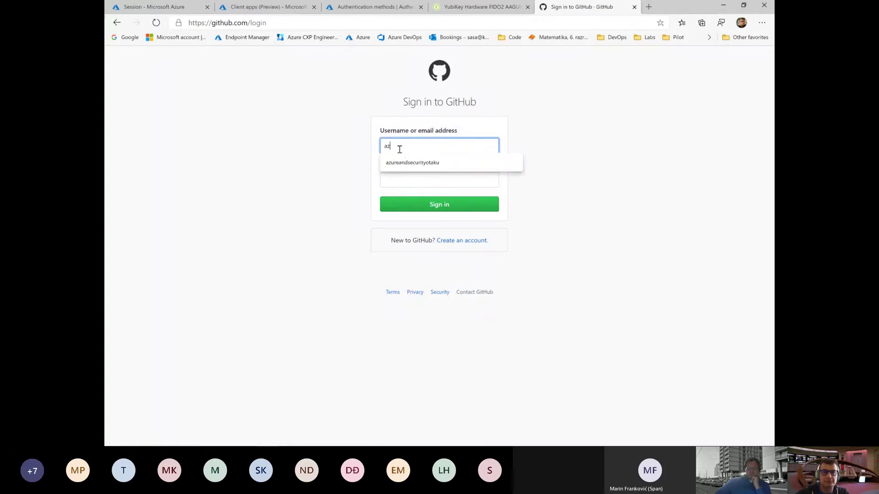
{"action": "type", "text": "z"}
{"action": "left_click", "coordinate": [402, 163]}
Enter the account password and submit, retrying once after the first failure.
{"action": "left_click", "coordinate": [396, 176]}
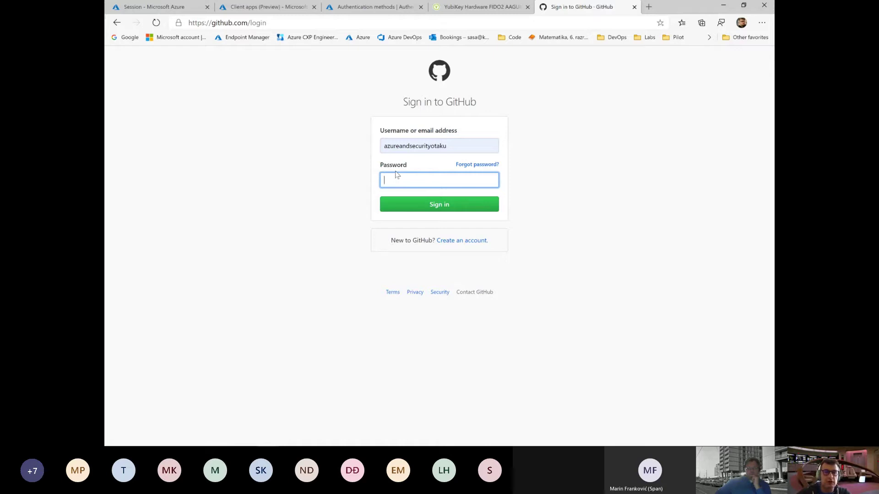
{"action": "type", "text": "***********************************"}
{"action": "key", "text": "Return"}
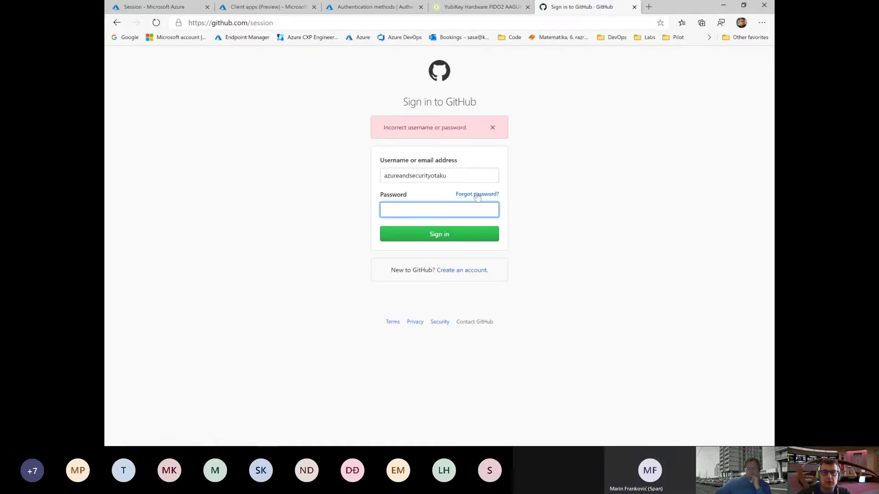
{"action": "left_click", "coordinate": [339, 249]}
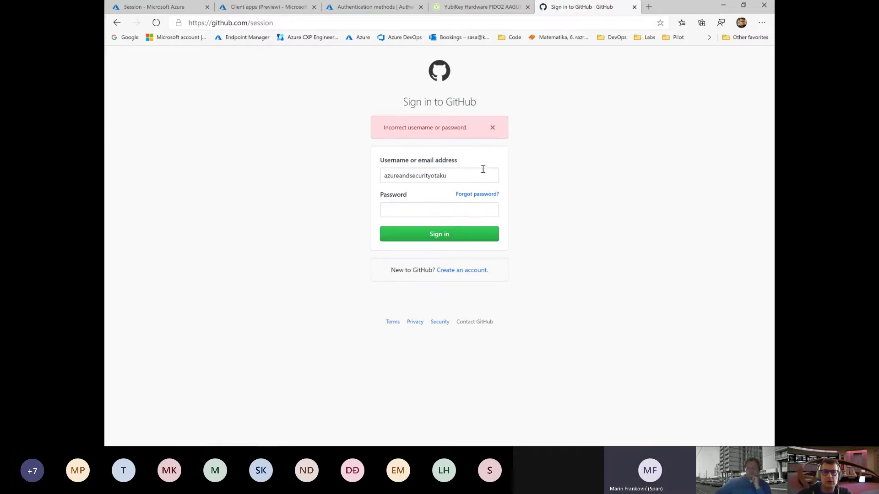
{"action": "left_click", "coordinate": [413, 210]}
{"action": "type", "text": "********************************************"}
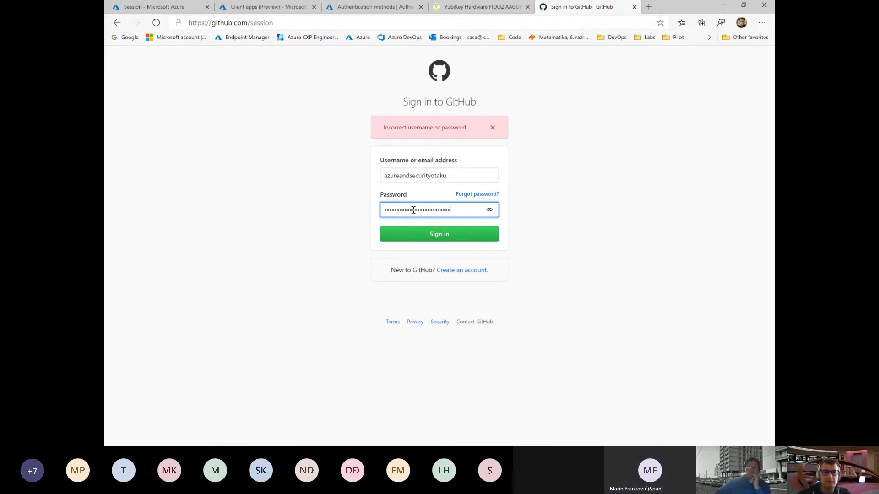
{"action": "key", "text": "Return"}
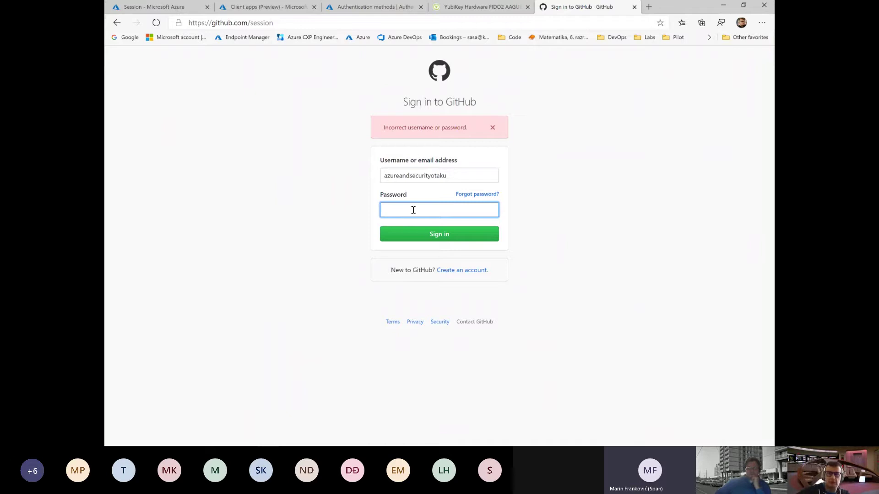
Retry GitHub sign-in with another password and a pasted one, ending with the password field empty.
{"action": "type", "text": "********"}
{"action": "key", "text": "Return"}
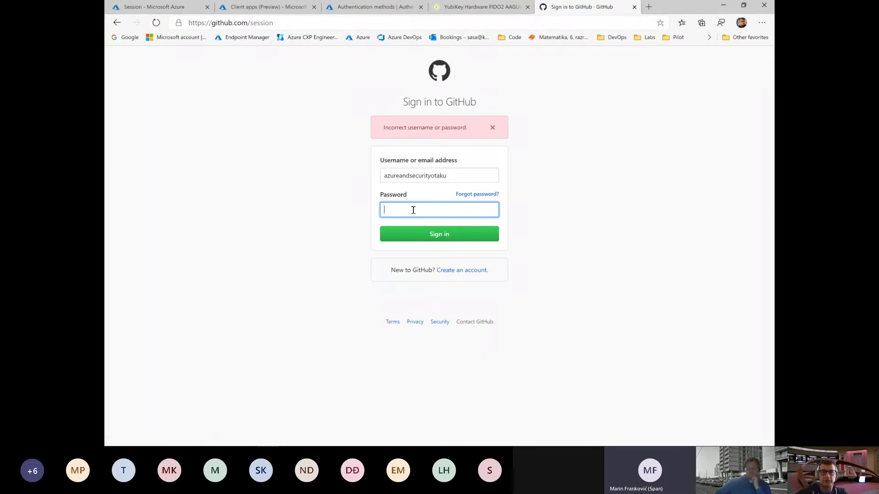
{"action": "left_click", "coordinate": [360, 213]}
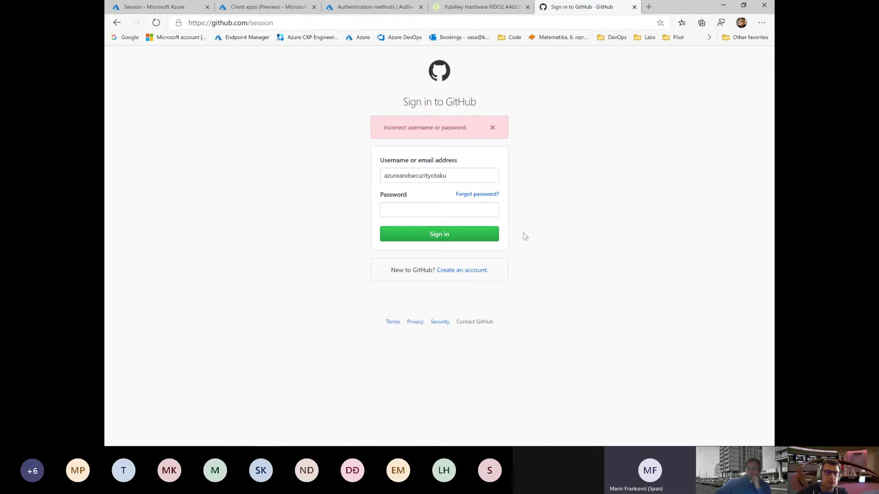
{"action": "double_click", "coordinate": [463, 174]}
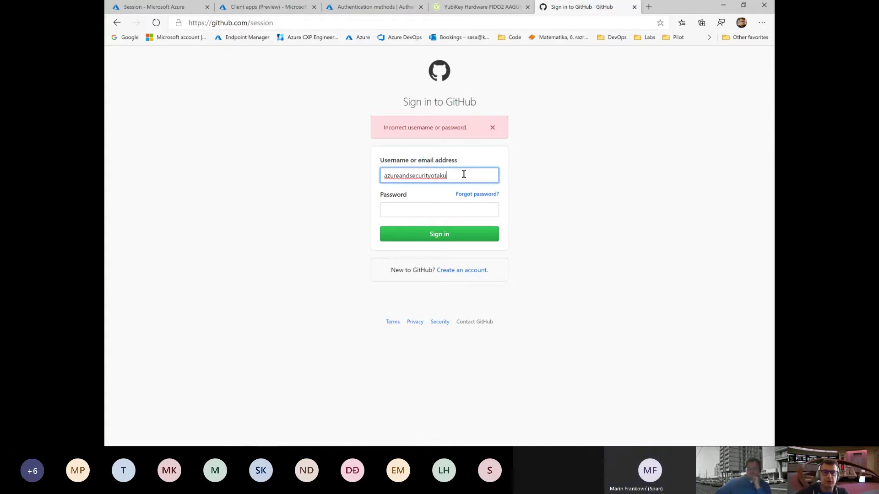
{"action": "left_click", "coordinate": [419, 212]}
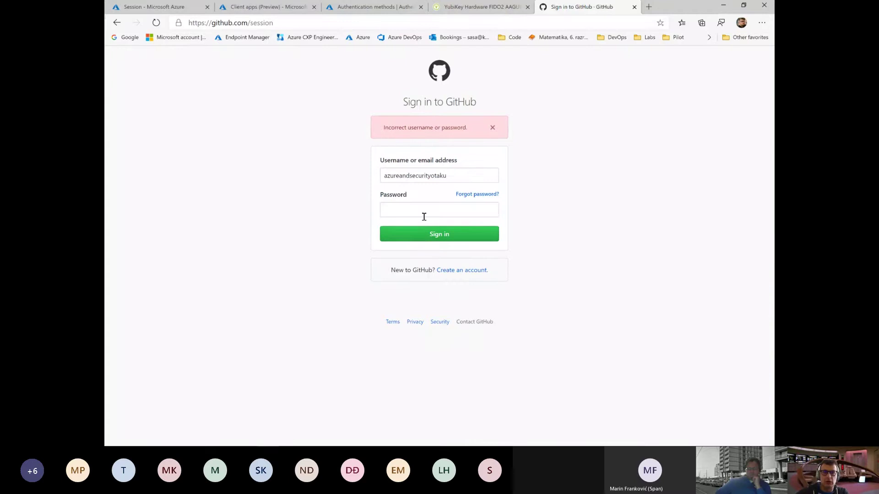
{"action": "left_click", "coordinate": [411, 208]}
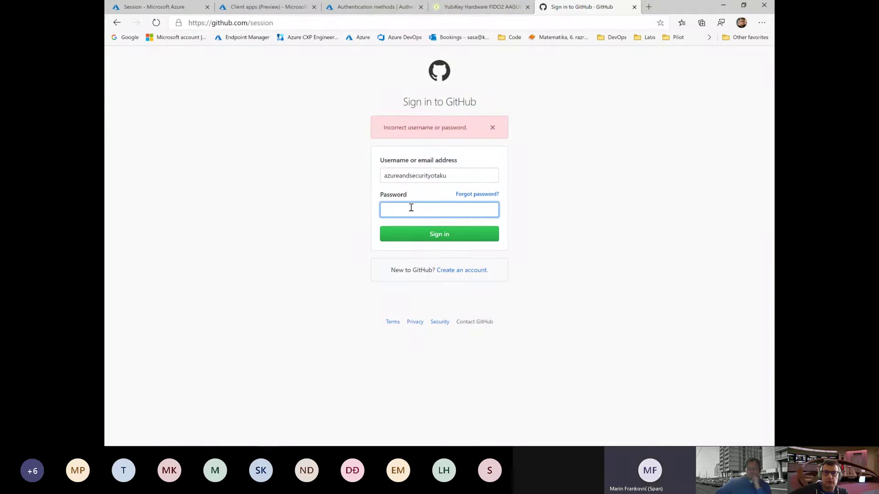
{"action": "key", "text": "ctrl+v"}
{"action": "key", "text": "Return"}
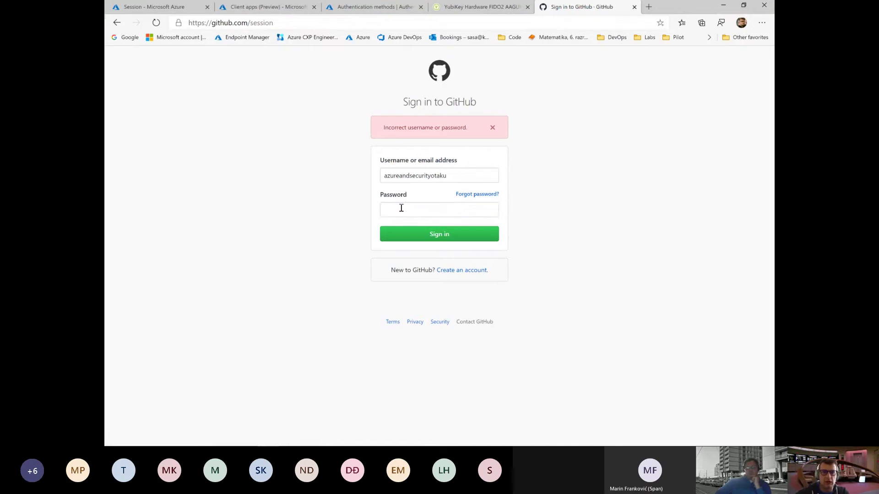
{"action": "left_click", "coordinate": [401, 210]}
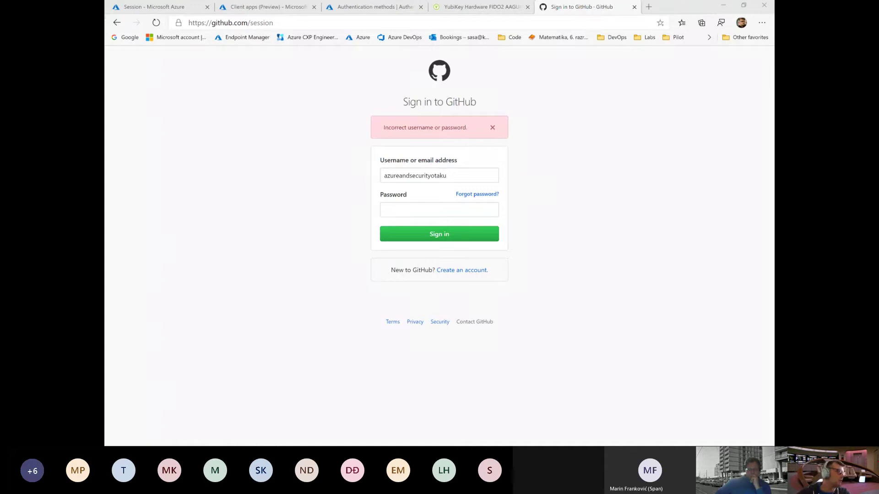
Close the GitHub and YubiKey AAGUIDs tabs and reposition the YubiKey Manager window.
{"action": "left_click", "coordinate": [634, 7]}
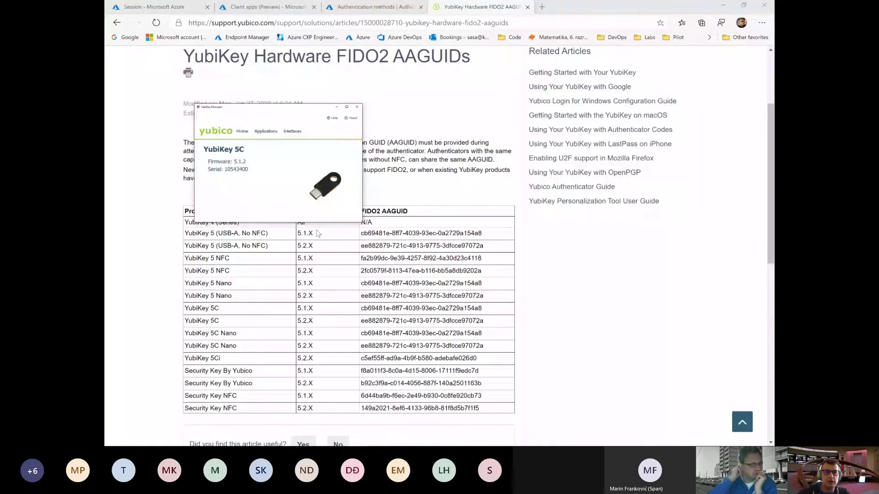
{"action": "left_click", "coordinate": [520, 9]}
{"action": "left_click", "coordinate": [528, 7]}
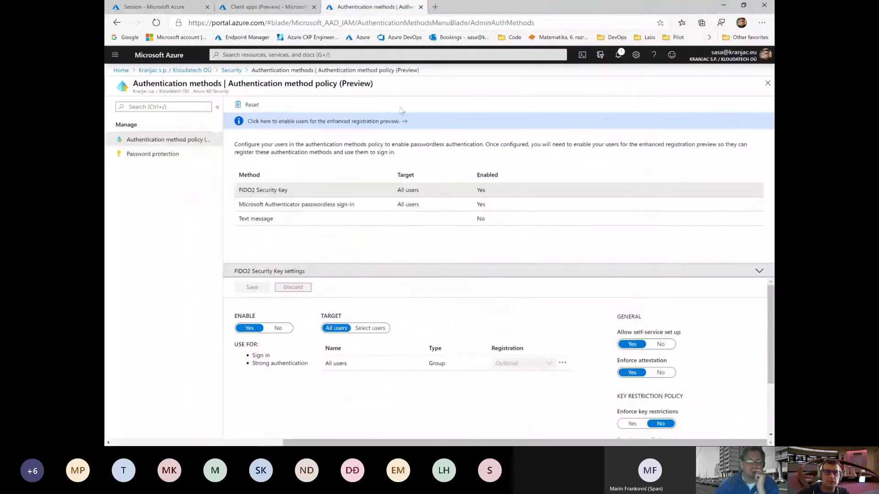
{"action": "left_click_drag", "start_coordinate": [284, 107], "coordinate": [368, 115]}
{"action": "mouse_move", "coordinate": [446, 231]}
{"action": "left_mouse_down"}
{"action": "mouse_move", "coordinate": [495, 247]}
{"action": "mouse_move", "coordinate": [451, 237]}
{"action": "left_mouse_up"}
{"action": "left_click_drag", "start_coordinate": [374, 119], "coordinate": [423, 164]}
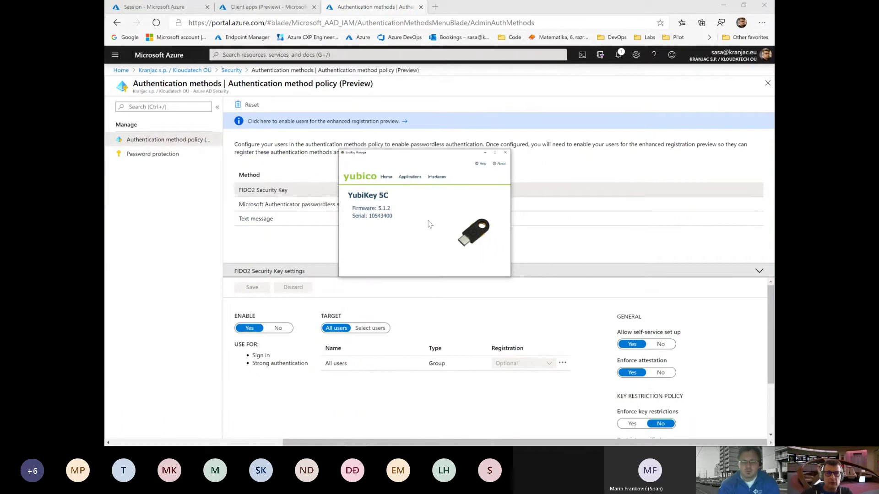
Browse the key's Applications, USB/NFC Interfaces and Home pages for the YubiKey 5 NFC.
{"action": "left_click", "coordinate": [409, 176]}
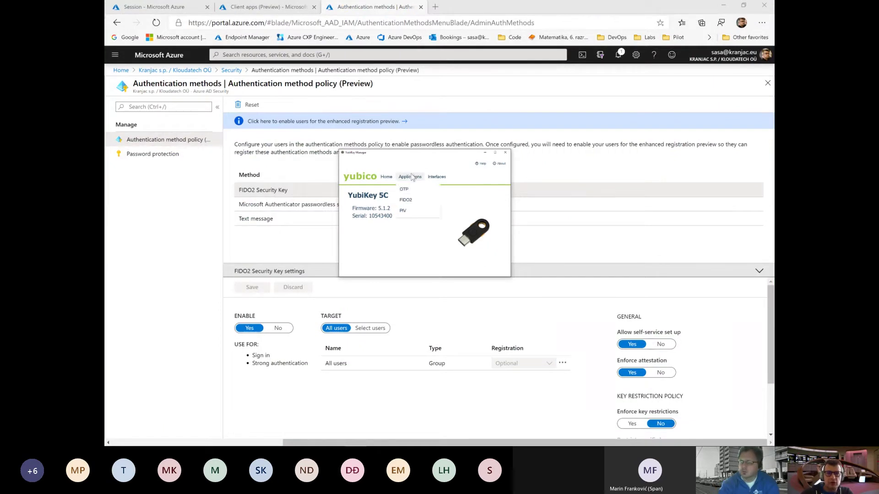
{"action": "left_click", "coordinate": [437, 177]}
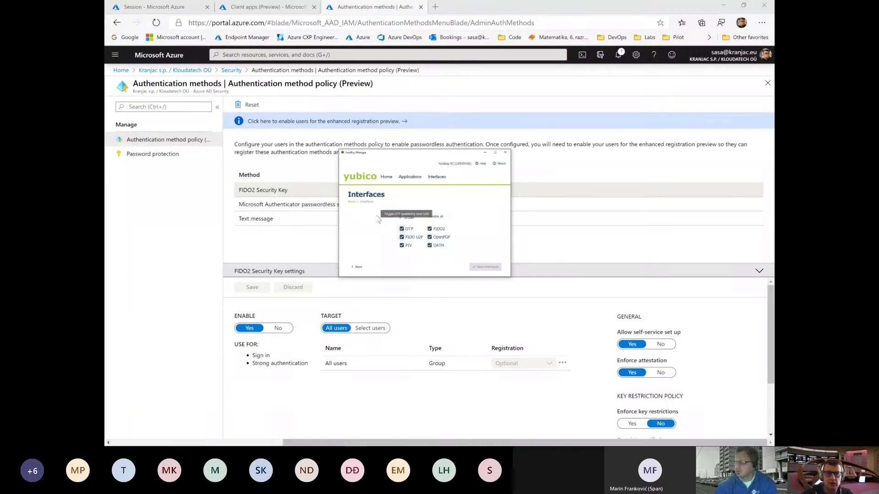
{"action": "left_click", "coordinate": [386, 177]}
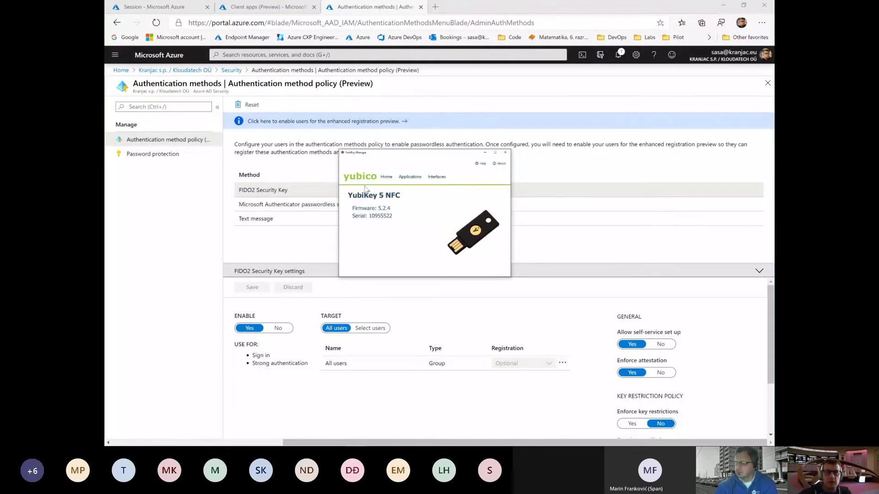
{"action": "left_click", "coordinate": [437, 177]}
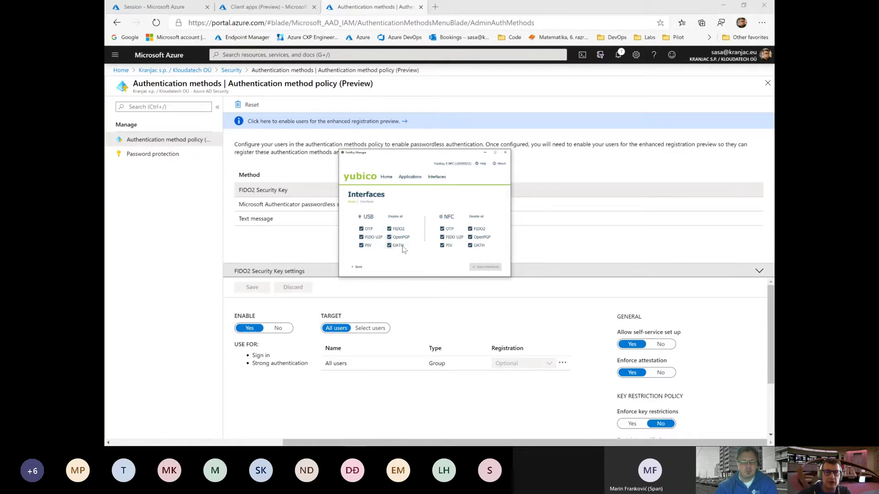
{"action": "left_click", "coordinate": [392, 180]}
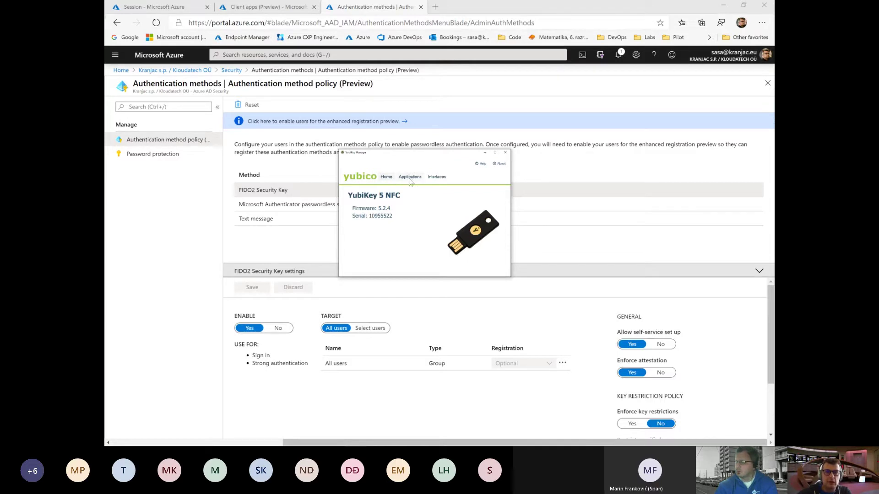
Try Static password, OATH-HOTP and Challenge-response for OTP Long Touch (Slot 2), then open FIDO2.
{"action": "left_click", "coordinate": [410, 178]}
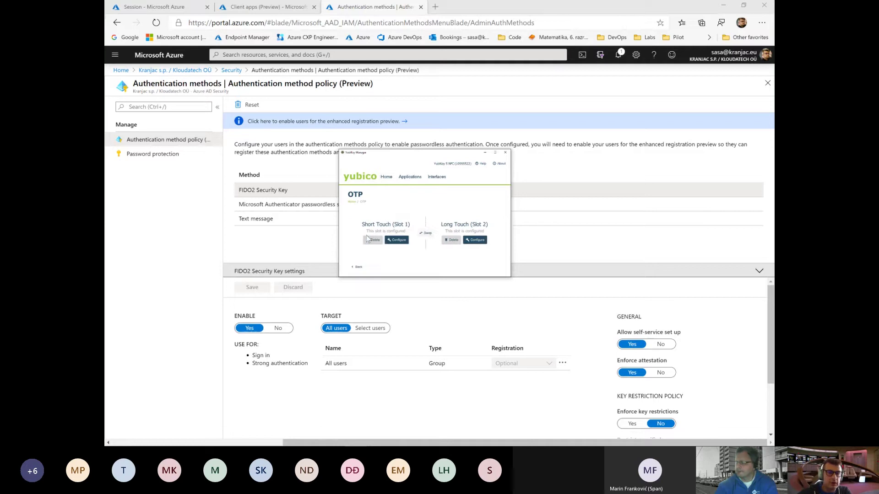
{"action": "left_click", "coordinate": [476, 241]}
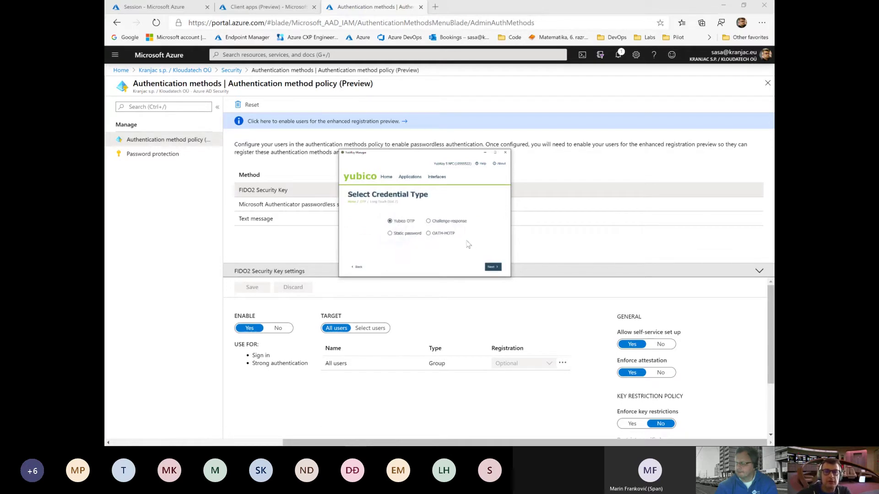
{"action": "left_click", "coordinate": [402, 234]}
{"action": "left_click", "coordinate": [442, 235]}
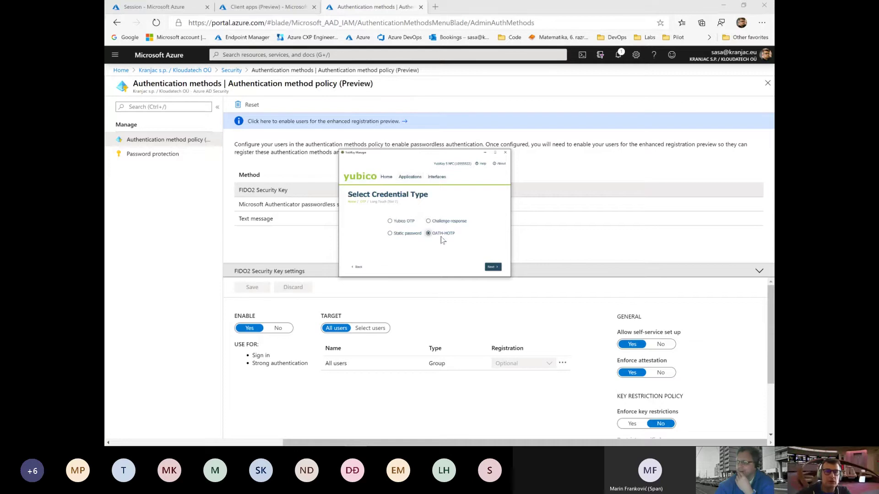
{"action": "left_click", "coordinate": [452, 223]}
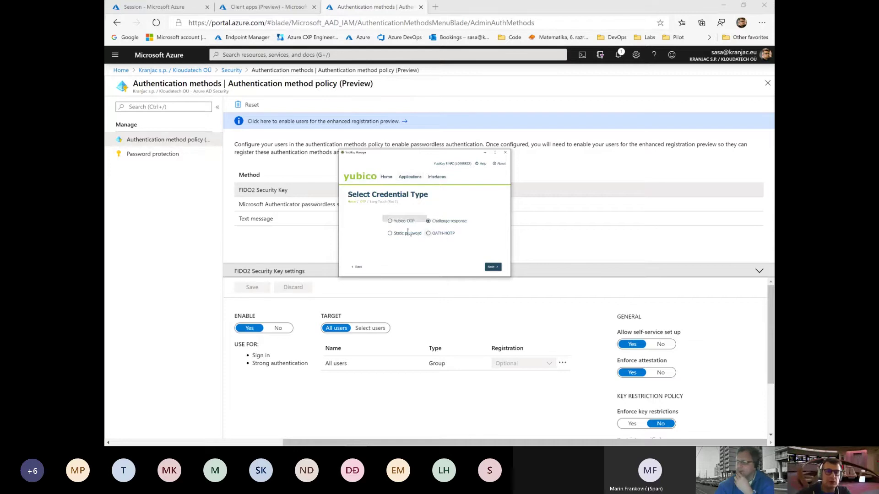
{"action": "left_click", "coordinate": [418, 178]}
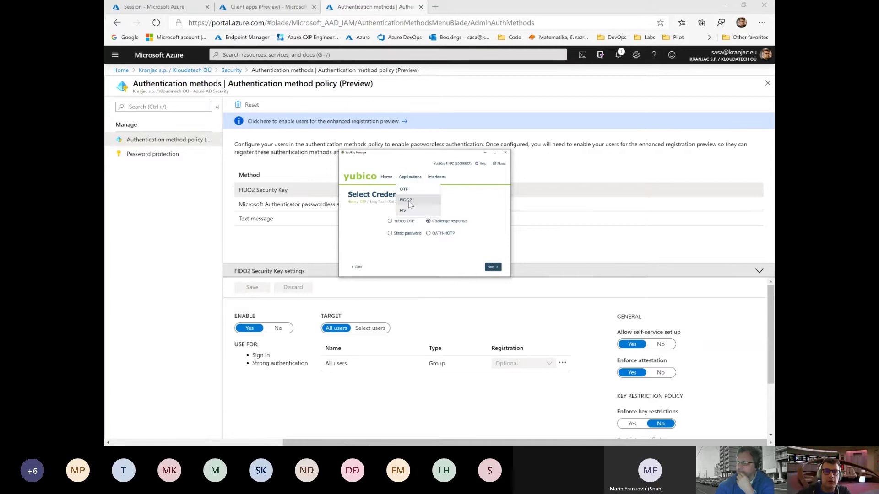
{"action": "left_click", "coordinate": [410, 200]}
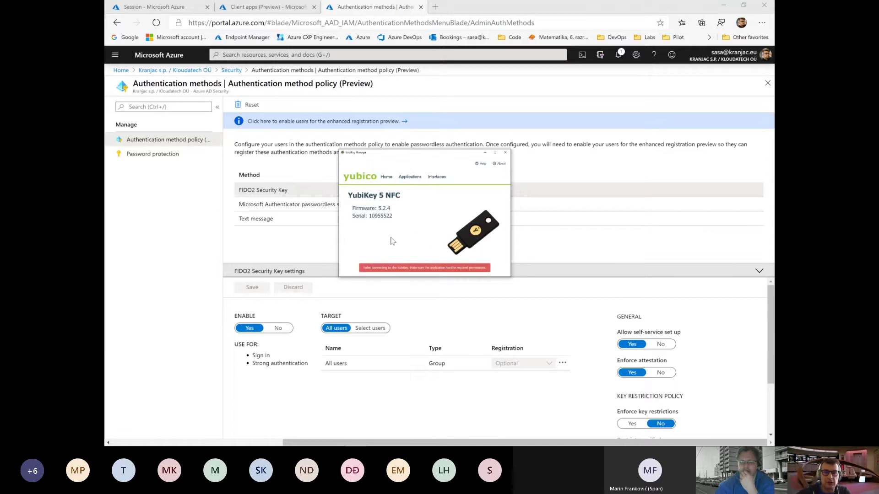
Open the PIV application page and move YubiKey Manager left to reveal the Target and Enabled columns.
{"action": "left_click", "coordinate": [407, 179]}
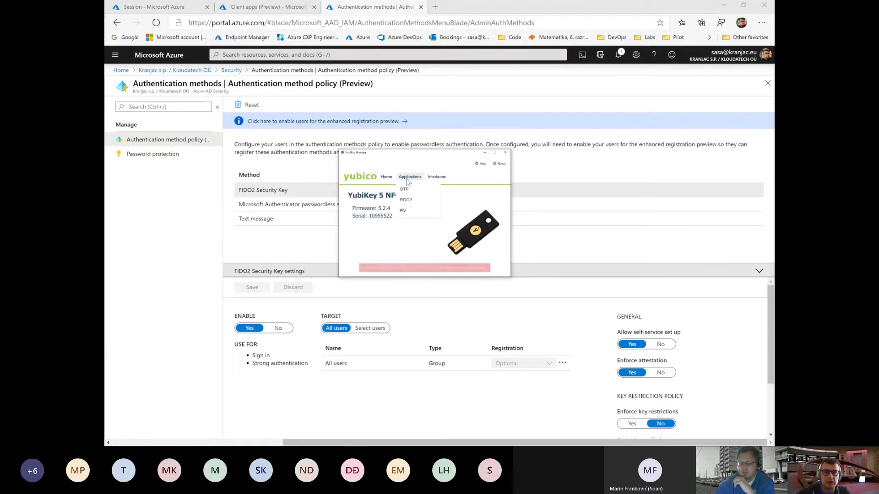
{"action": "left_click", "coordinate": [403, 210]}
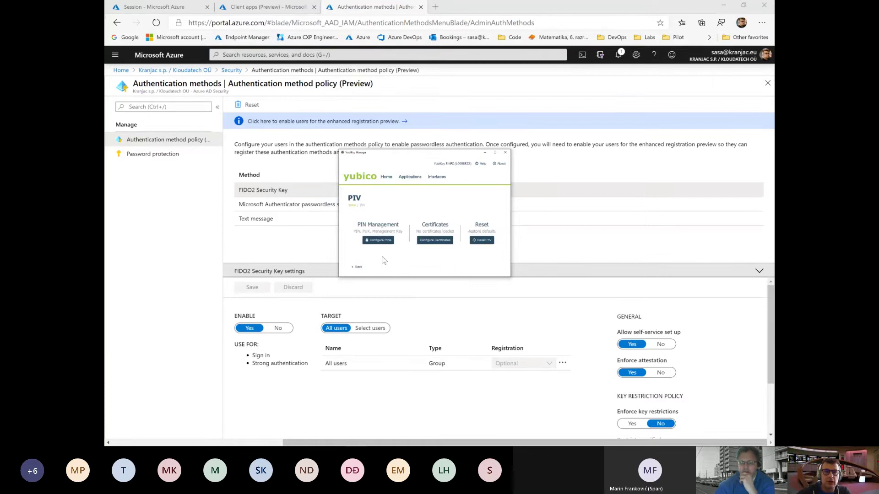
{"action": "left_click", "coordinate": [409, 178]}
{"action": "left_click", "coordinate": [405, 178]}
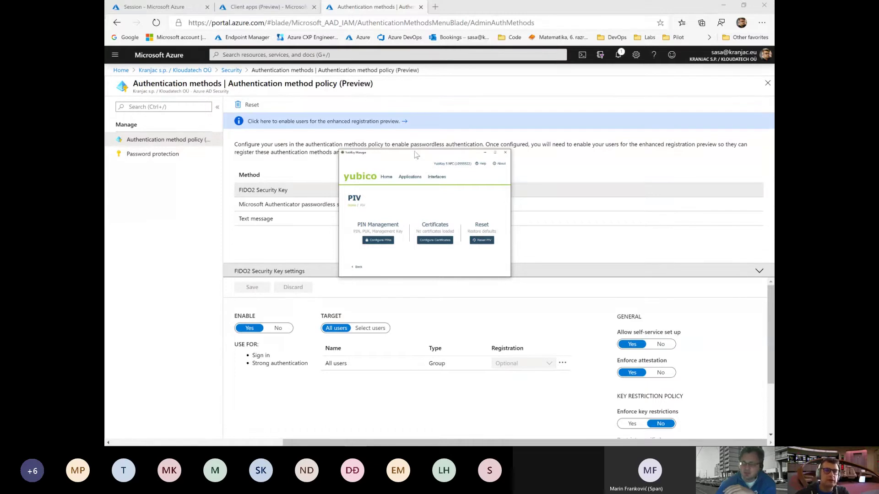
{"action": "left_click_drag", "start_coordinate": [416, 154], "coordinate": [282, 183]}
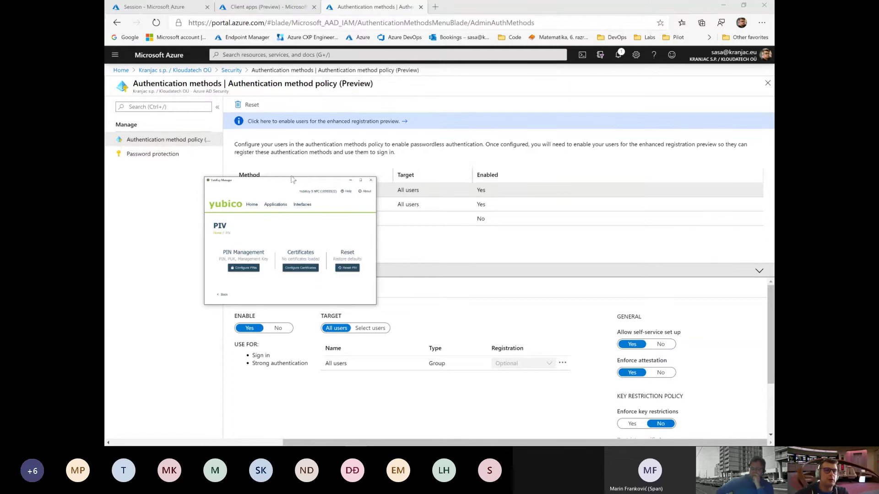
Shift YubiKey Manager right and view the key's OTP application page.
{"action": "left_click_drag", "start_coordinate": [291, 184], "coordinate": [372, 185]}
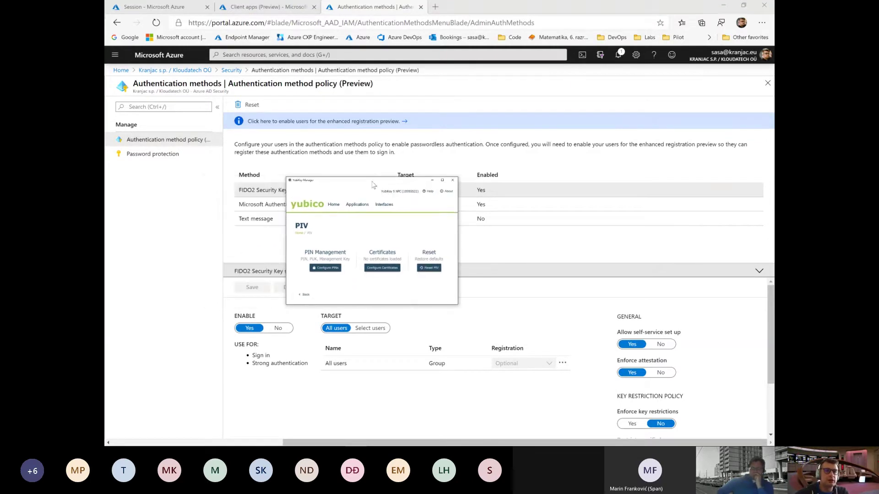
{"action": "left_click", "coordinate": [357, 205]}
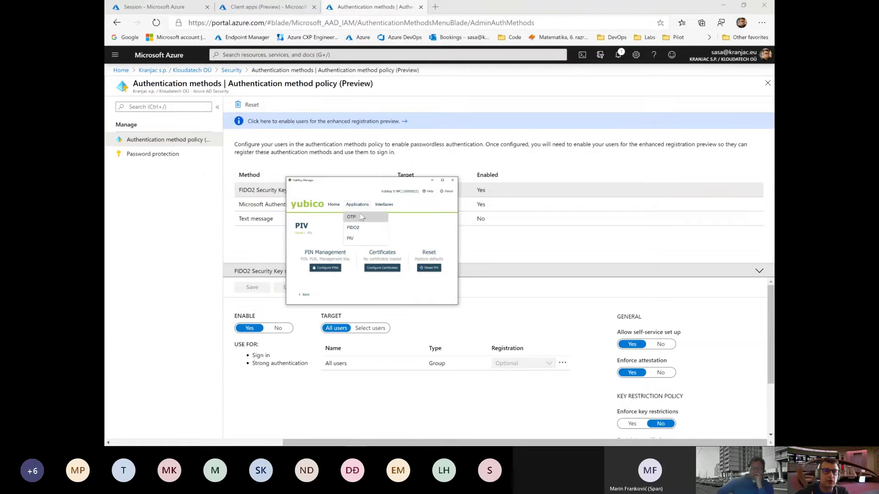
{"action": "left_click", "coordinate": [362, 217]}
{"action": "left_click", "coordinate": [357, 205]}
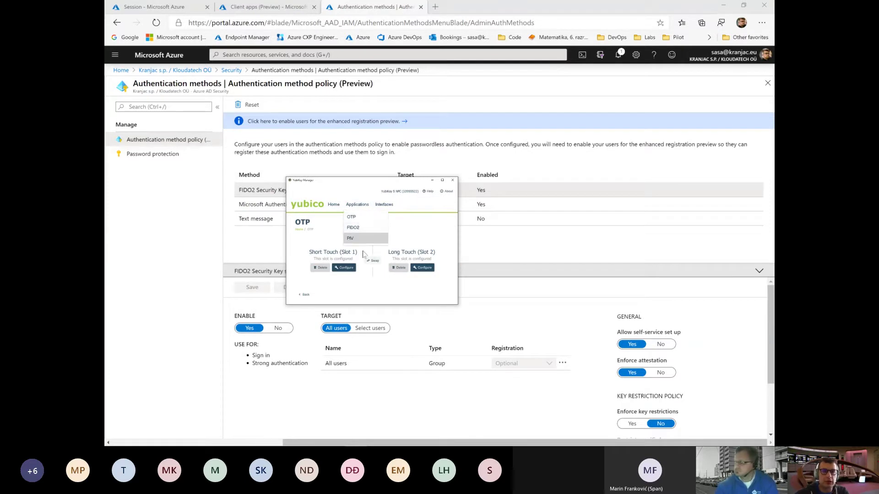
{"action": "left_click", "coordinate": [353, 228]}
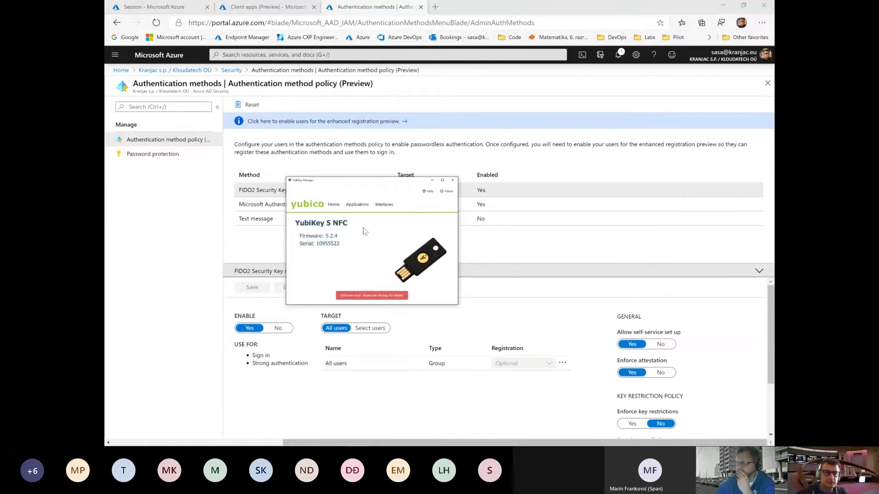
Check the FIDO2 and other application pages until the YubiKey 5C with firmware 5.1.2 appears.
{"action": "left_click", "coordinate": [358, 205]}
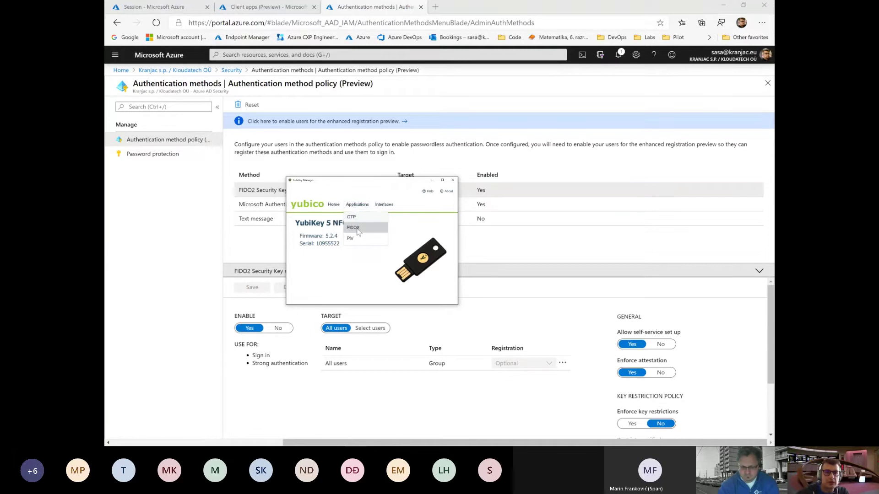
{"action": "left_click", "coordinate": [358, 230]}
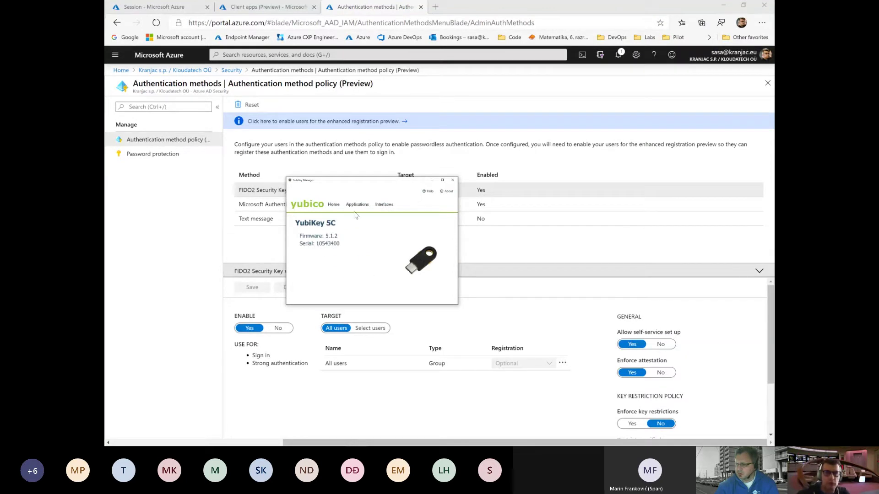
{"action": "left_click", "coordinate": [359, 205]}
{"action": "left_click", "coordinate": [355, 228]}
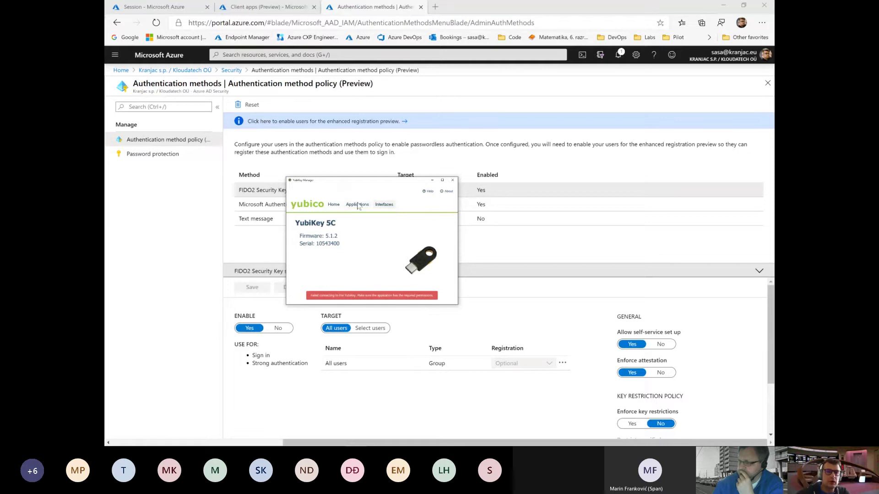
{"action": "left_click_drag", "start_coordinate": [351, 185], "coordinate": [341, 180]}
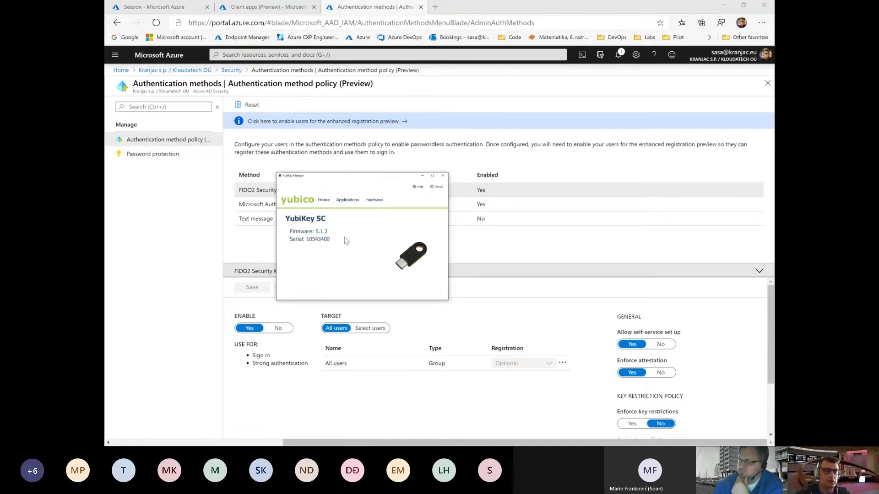
Restart YubiKey Manager with the YubiKey 5 NFC inserted and reposition its window.
{"action": "left_click", "coordinate": [443, 177]}
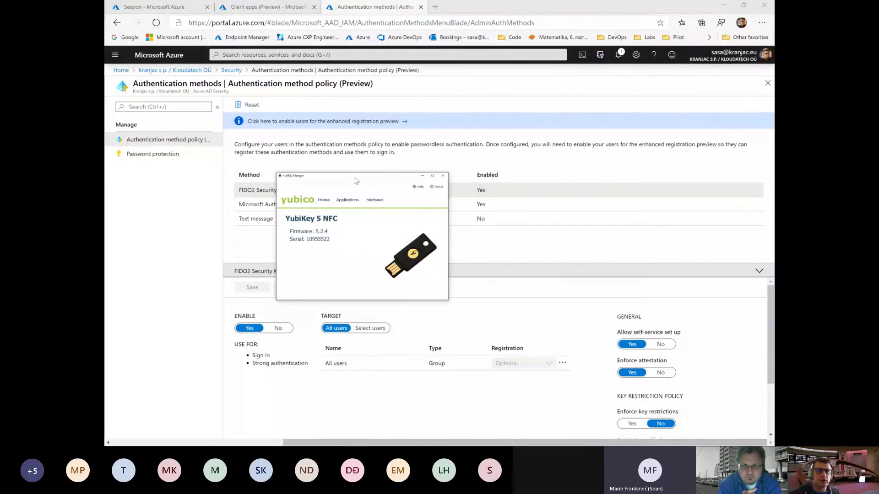
{"action": "left_click_drag", "start_coordinate": [356, 181], "coordinate": [360, 174]}
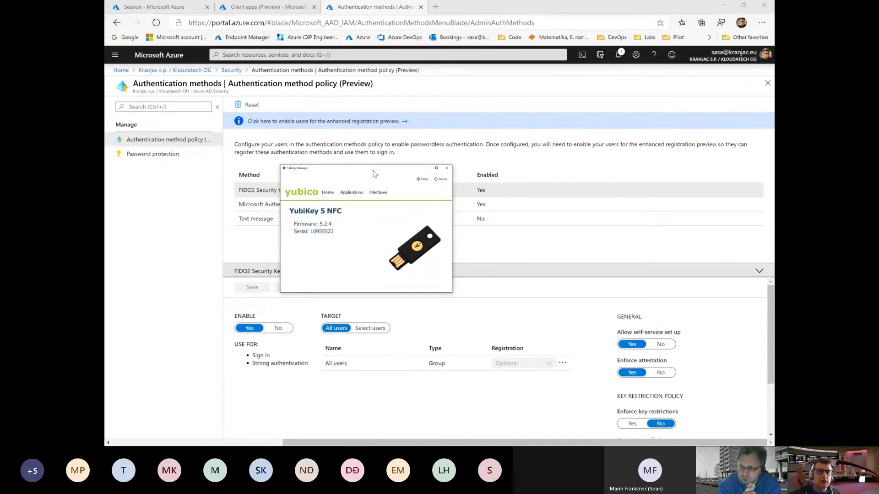
{"action": "left_click_drag", "start_coordinate": [391, 169], "coordinate": [392, 170]}
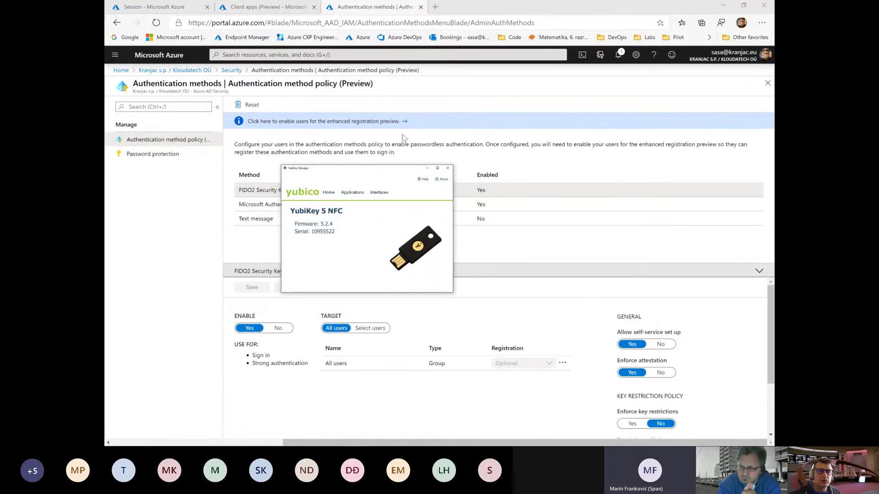
Open a new InPrivate browser window and load the Azure portal home page.
{"action": "left_click", "coordinate": [762, 23]}
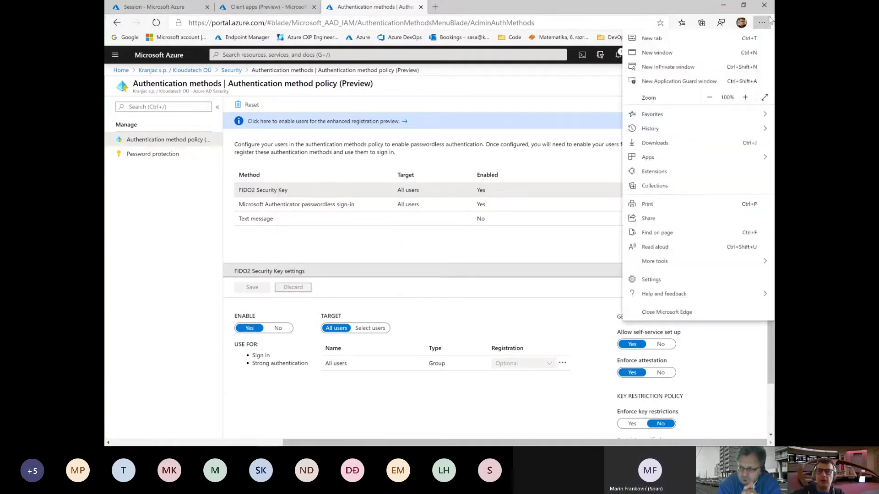
{"action": "left_click", "coordinate": [684, 71]}
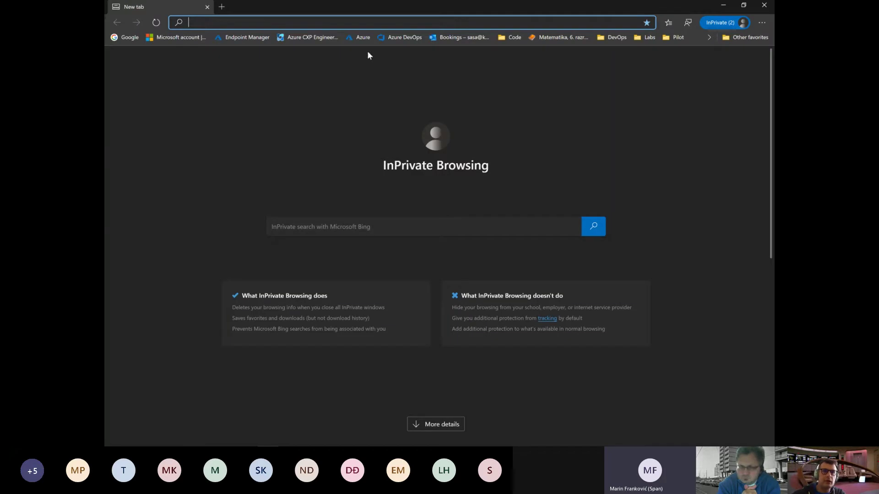
{"action": "left_click", "coordinate": [369, 37]}
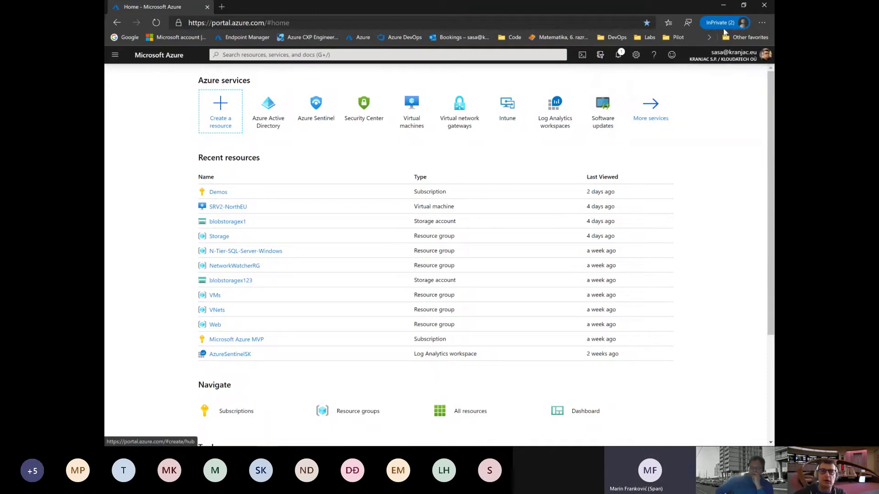
Open the Azure account menu at the top right.
{"action": "left_click", "coordinate": [762, 22]}
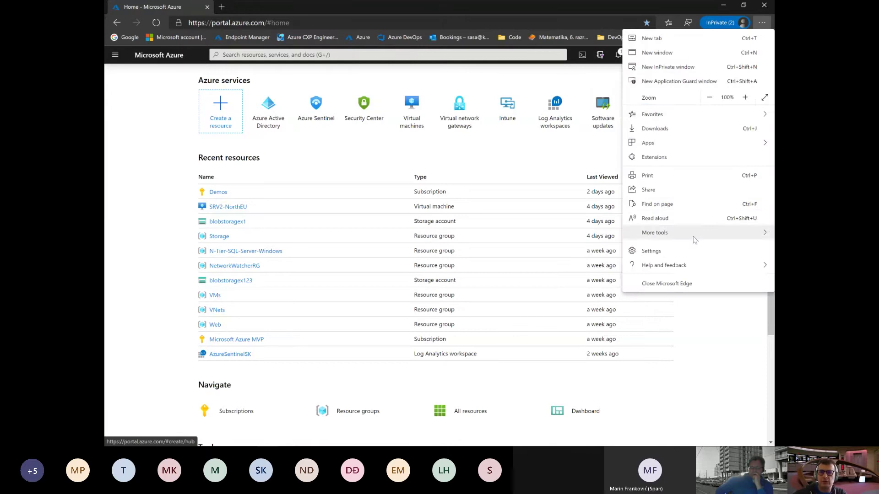
{"action": "left_click", "coordinate": [473, 173]}
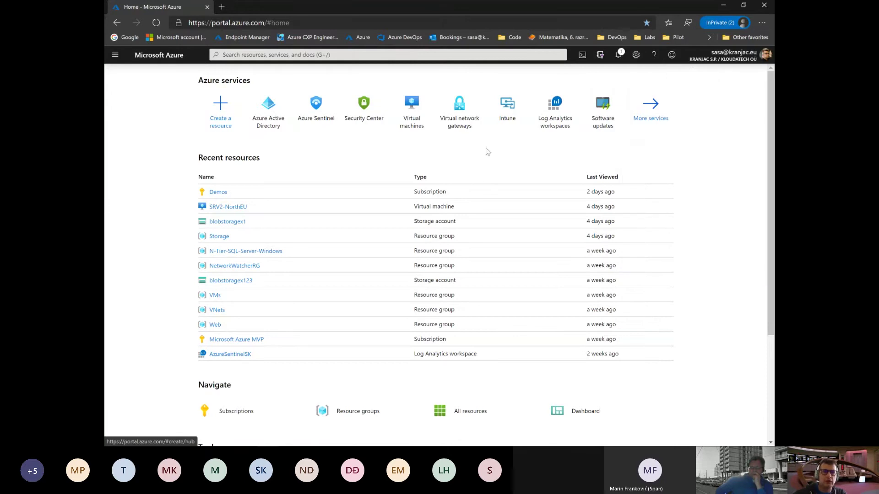
{"action": "left_click", "coordinate": [753, 55]}
Sign out of the Azure account and enter a different account's email to sign in.
{"action": "left_click", "coordinate": [761, 76]}
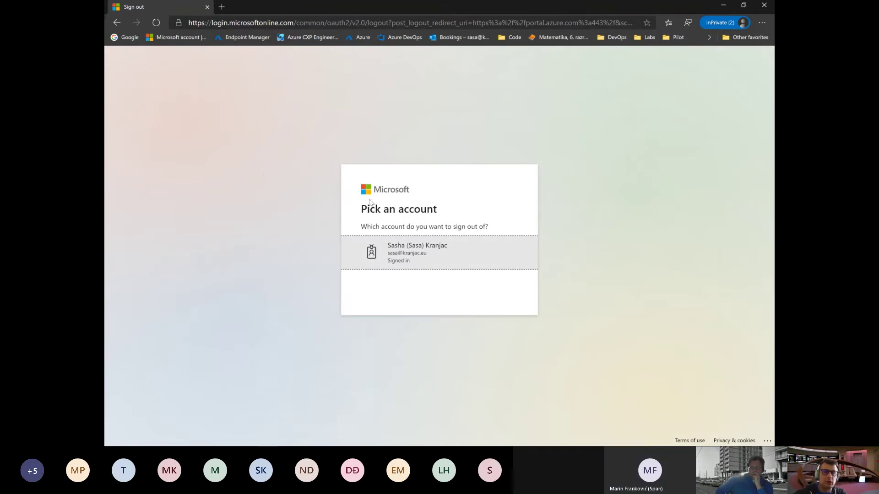
{"action": "left_click", "coordinate": [409, 255]}
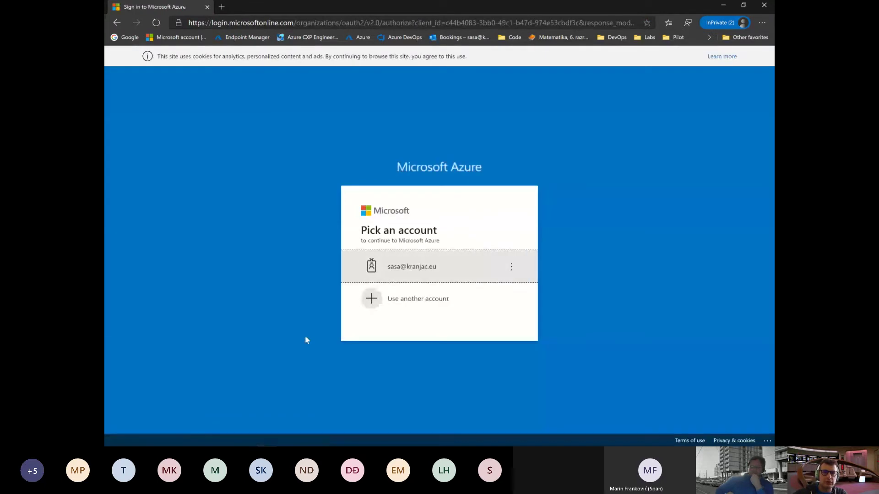
{"action": "left_click", "coordinate": [403, 305]}
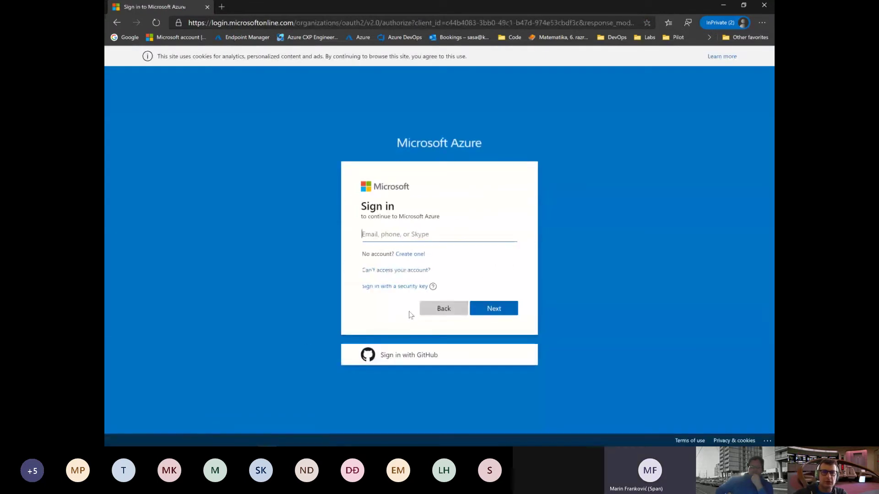
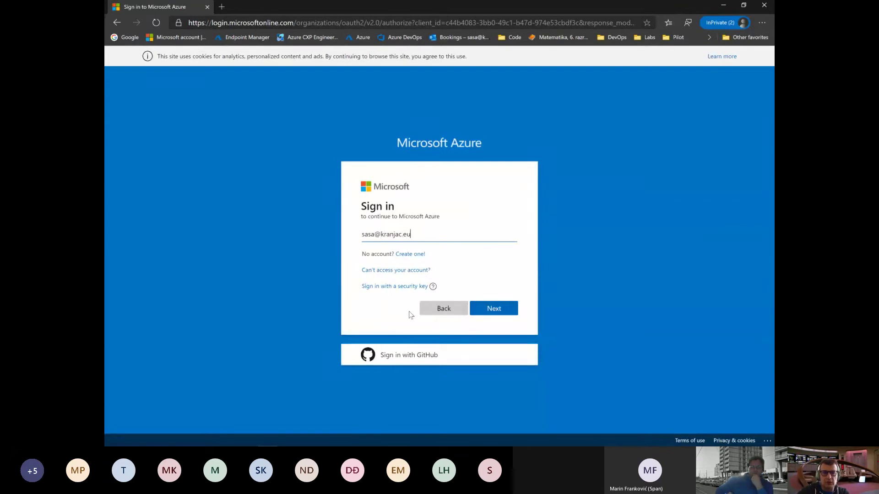
{"action": "key", "text": "Return"}
Choose the Personal account type and bring up Other ways to sign in.
{"action": "left_click", "coordinate": [406, 249]}
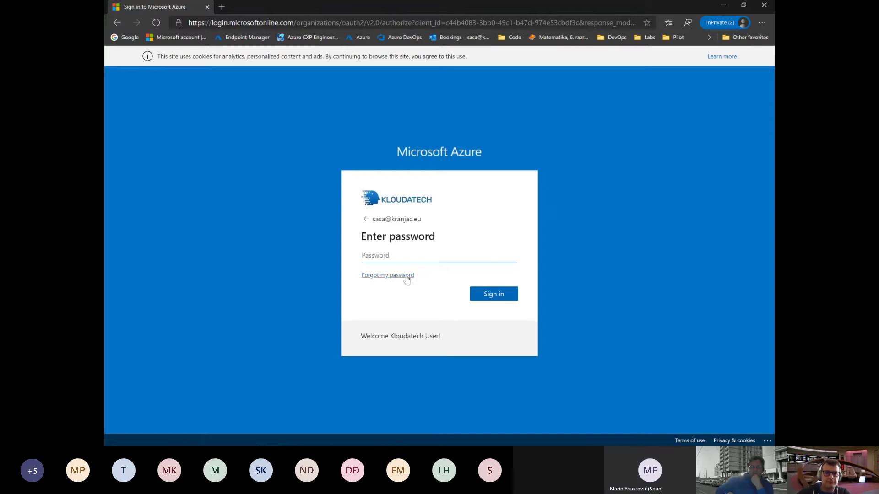
{"action": "left_click", "coordinate": [365, 219]}
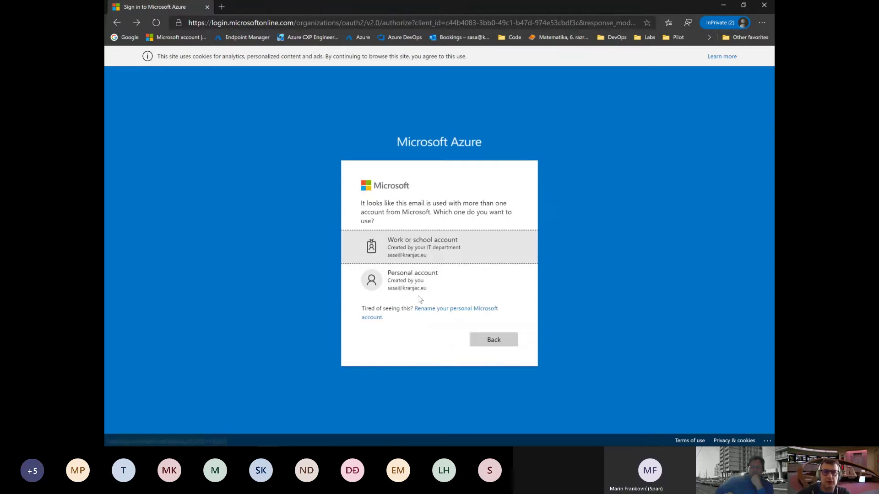
{"action": "left_click", "coordinate": [410, 278]}
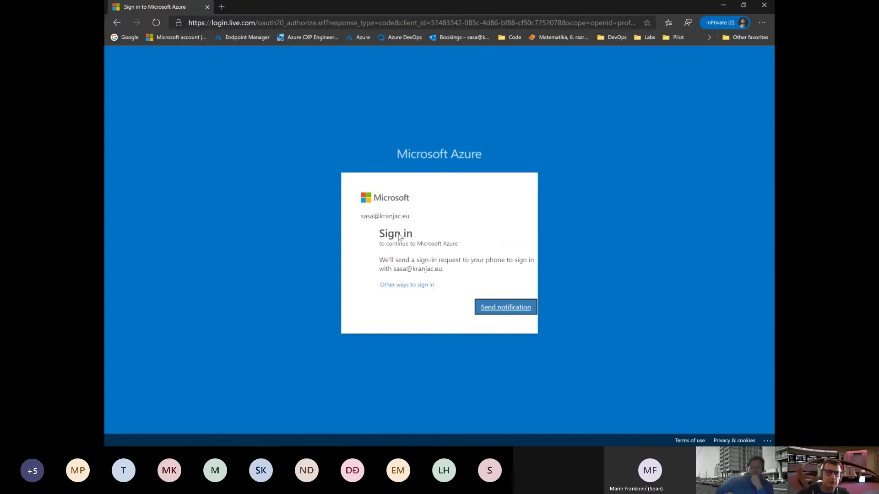
{"action": "left_click", "coordinate": [391, 286]}
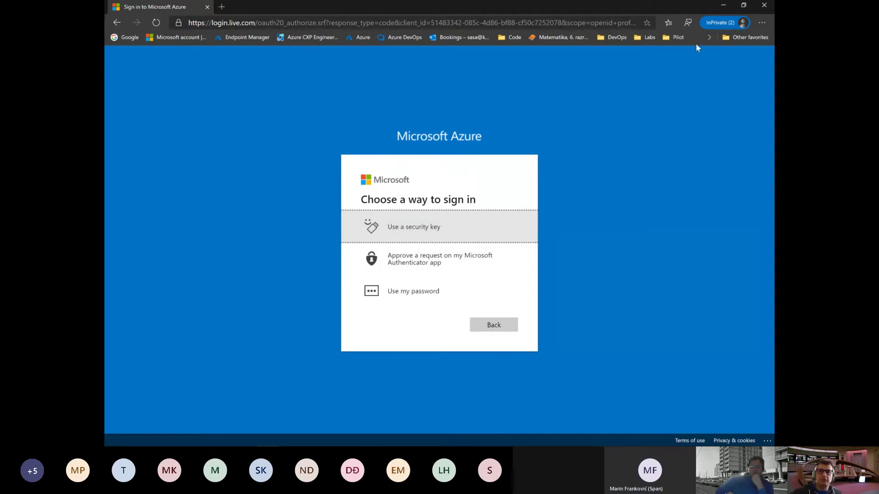
Close the InPrivate window and open the account profile from the account menu.
{"action": "left_click", "coordinate": [764, 5]}
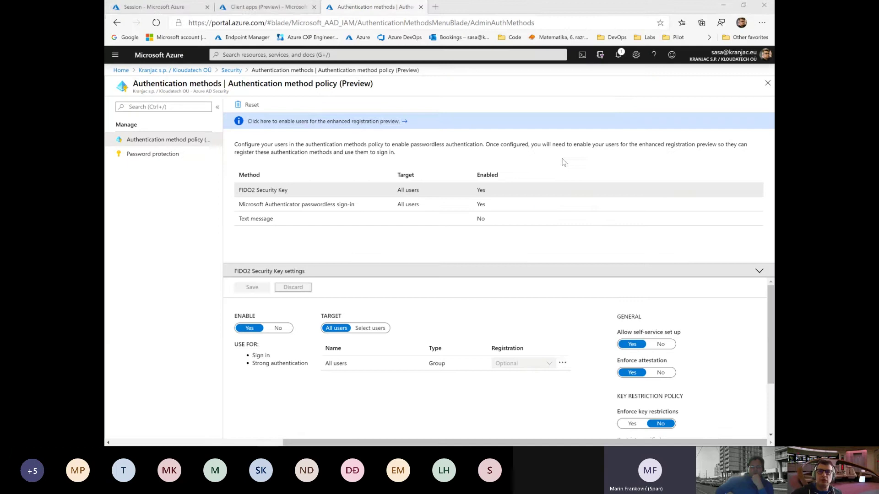
{"action": "left_click", "coordinate": [753, 62]}
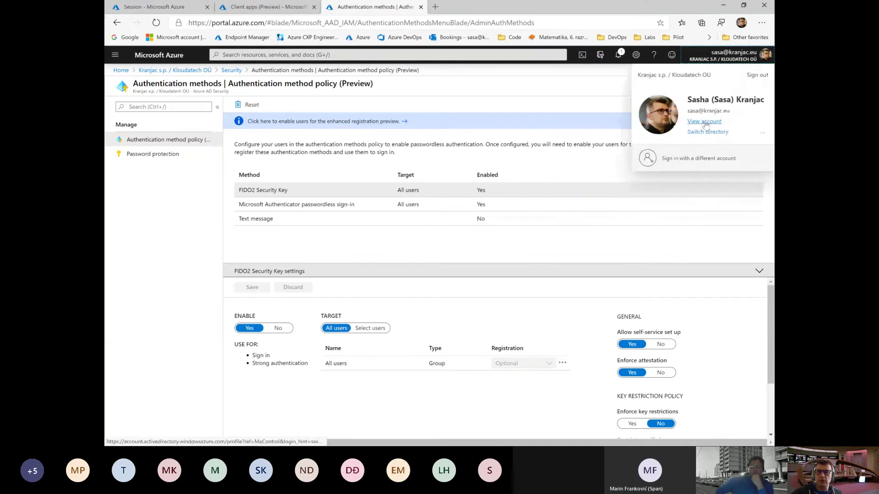
{"action": "left_click", "coordinate": [706, 124]}
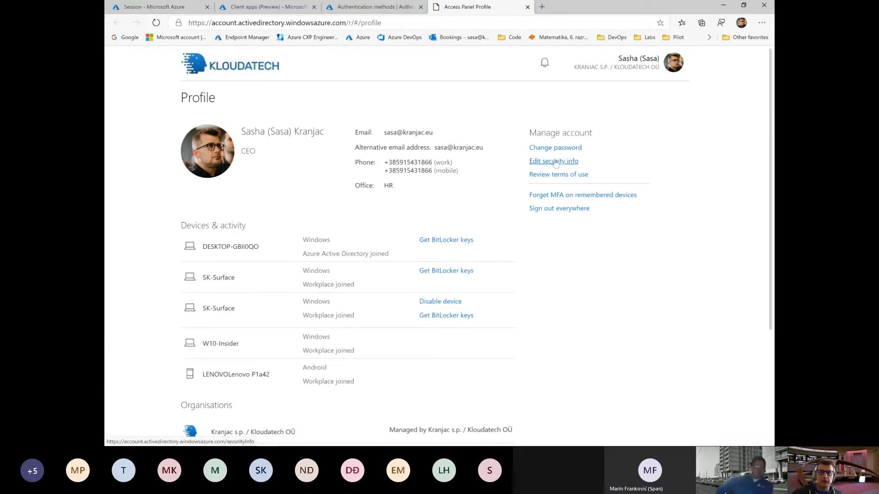
Open the account's Security info, start adding a security key, then cancel the key-type choice.
{"action": "left_click", "coordinate": [554, 162]}
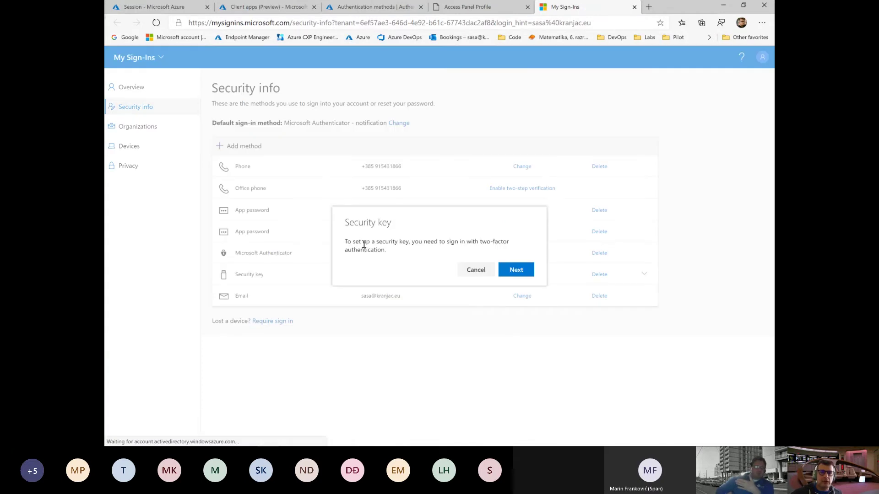
{"action": "left_click", "coordinate": [514, 270]}
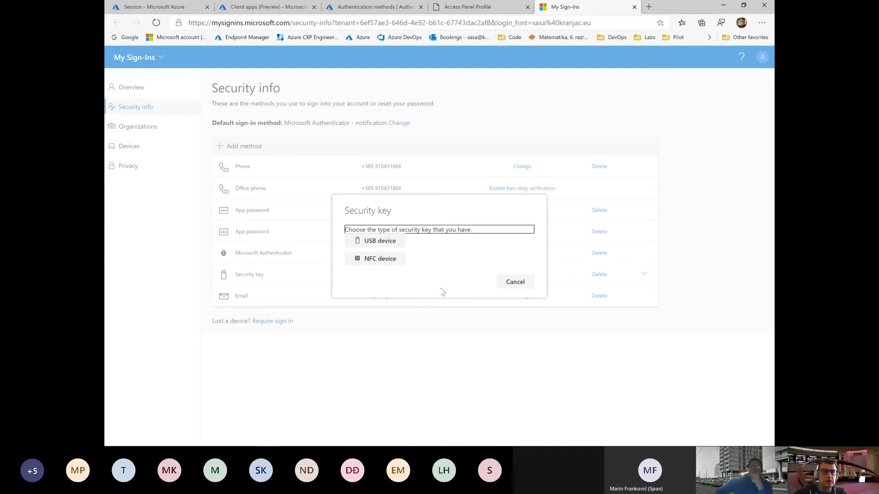
{"action": "left_click", "coordinate": [503, 284]}
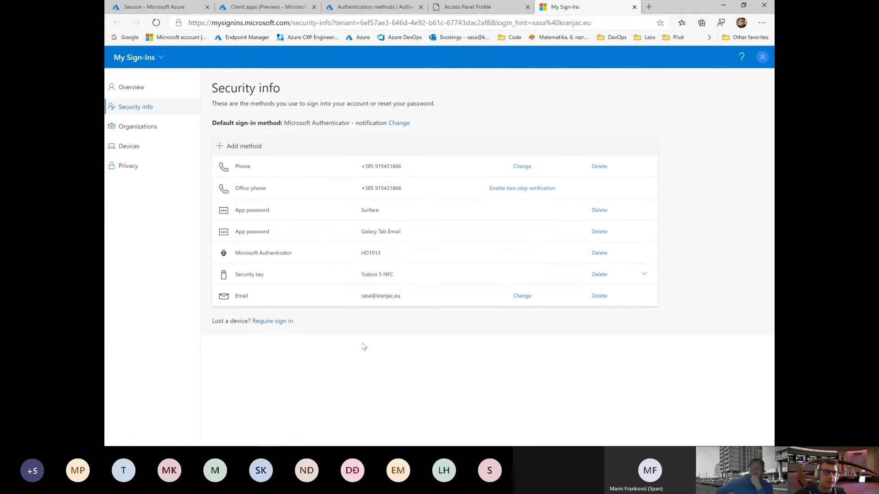
{"action": "left_click", "coordinate": [245, 150]}
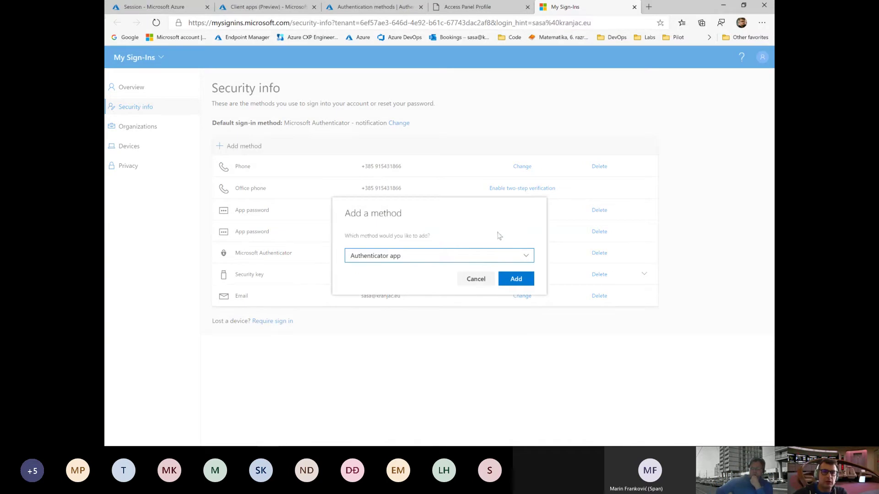
{"action": "left_click", "coordinate": [501, 257]}
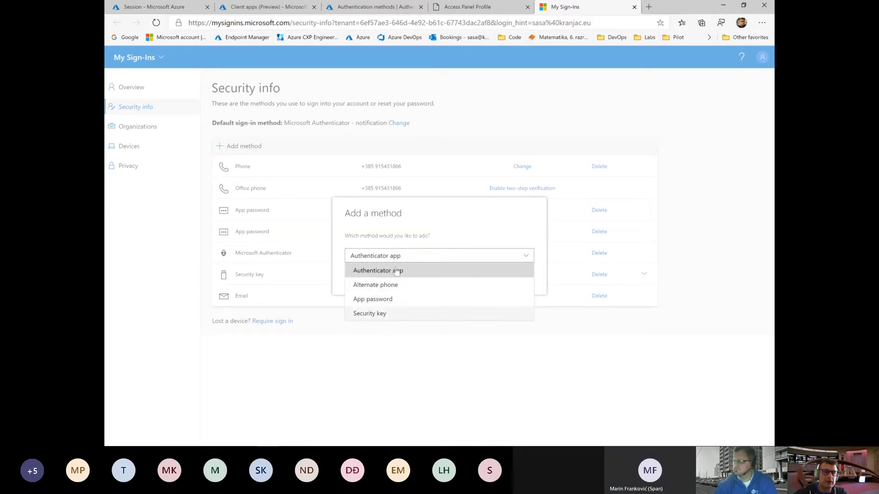
{"action": "left_click", "coordinate": [397, 210]}
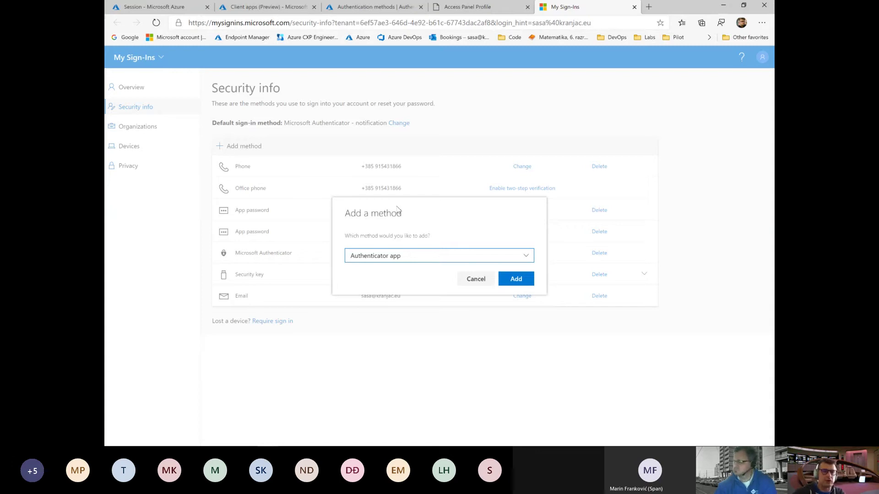
{"action": "left_click", "coordinate": [400, 258]}
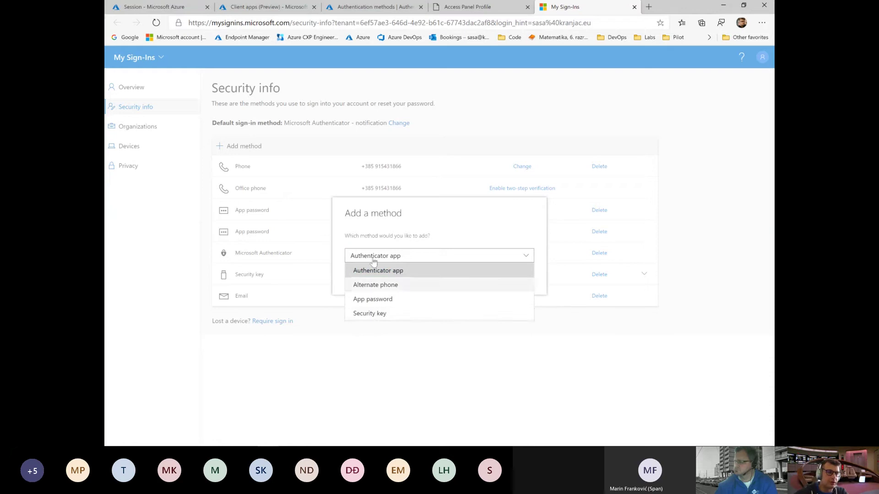
{"action": "left_click", "coordinate": [347, 212]}
{"action": "left_click", "coordinate": [383, 259]}
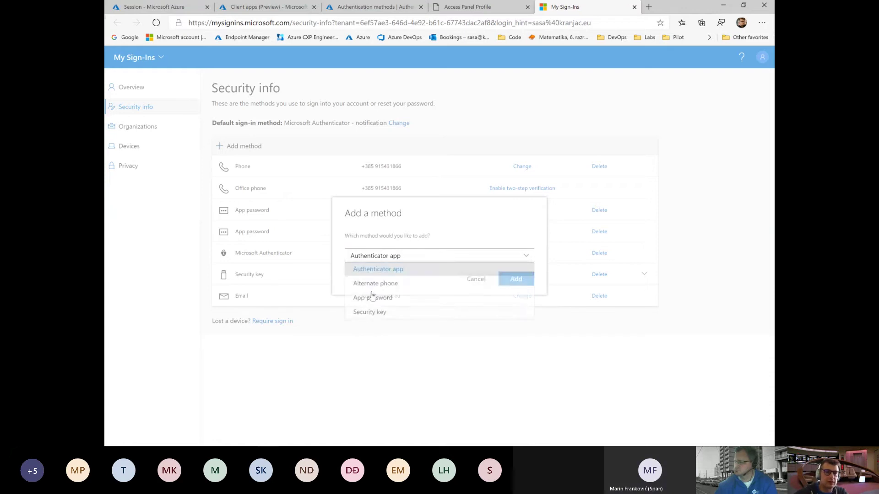
{"action": "left_click", "coordinate": [347, 215]}
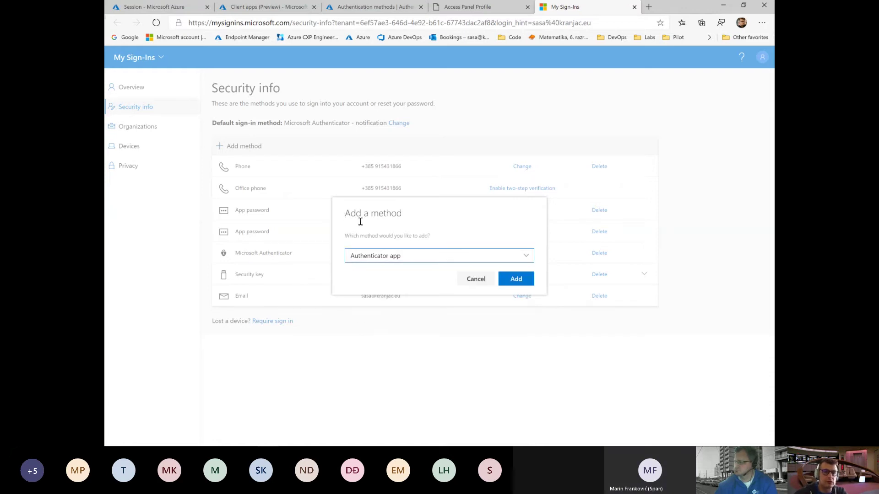
{"action": "left_click", "coordinate": [382, 259]}
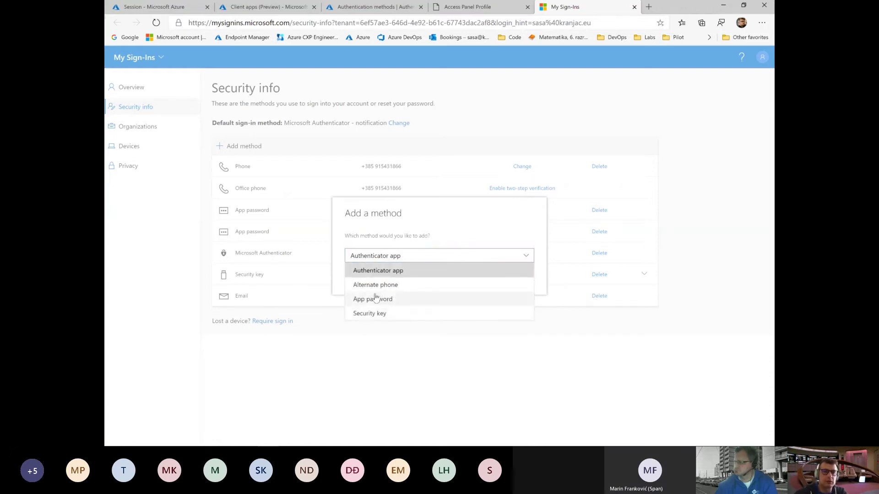
{"action": "left_click", "coordinate": [351, 209]}
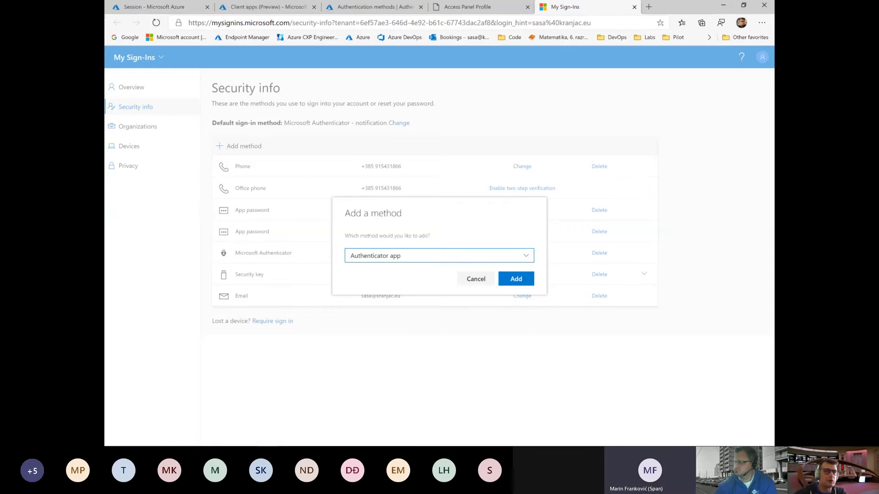
{"action": "left_click", "coordinate": [473, 284]}
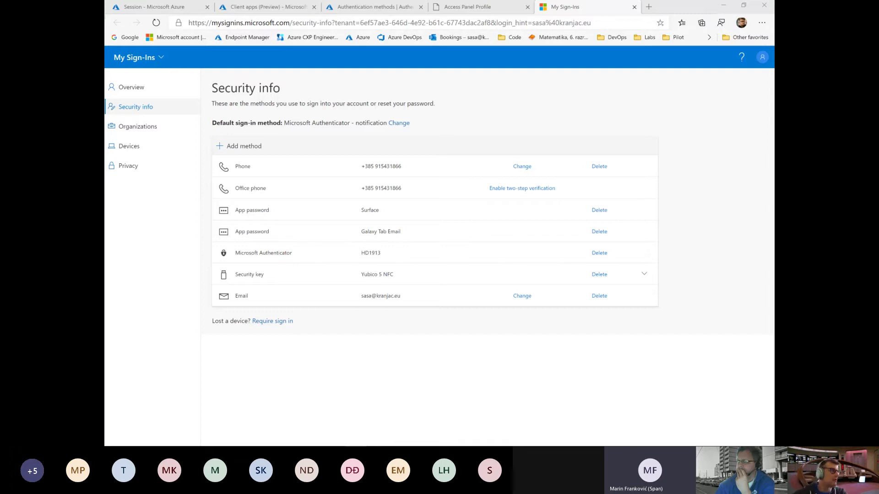
{"action": "left_click", "coordinate": [450, 176]}
{"action": "mouse_move", "coordinate": [297, 439]}
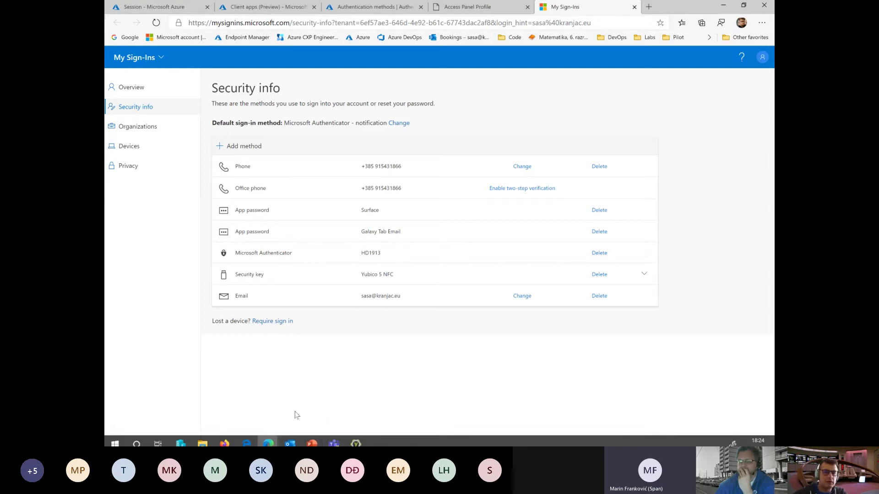
{"action": "left_click", "coordinate": [356, 438]}
{"action": "left_click", "coordinate": [360, 194]}
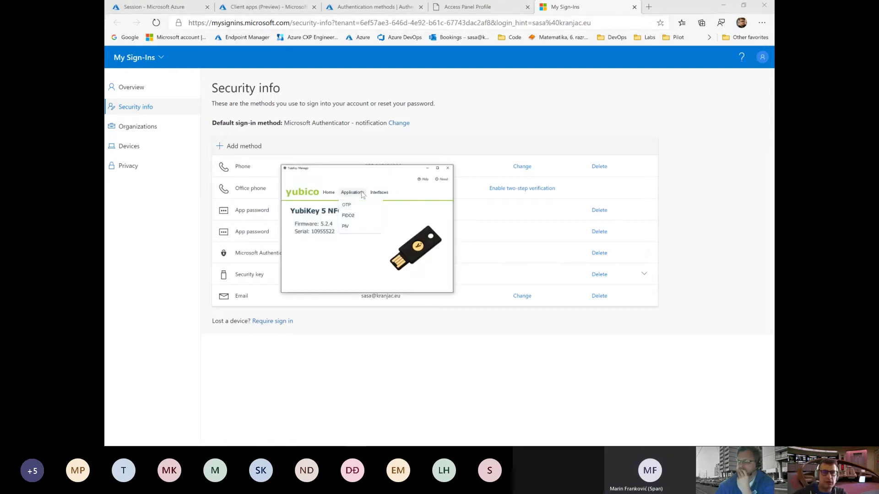
{"action": "left_click", "coordinate": [356, 217]}
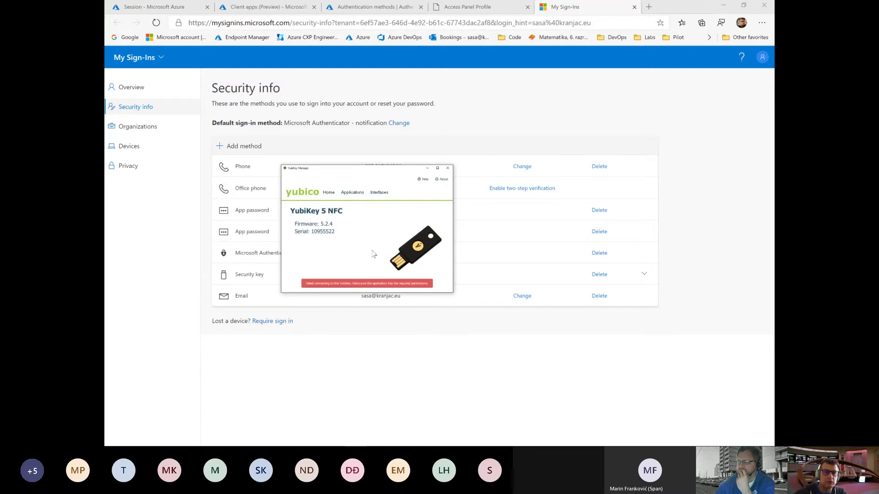
{"action": "left_click_drag", "start_coordinate": [357, 170], "coordinate": [370, 182]}
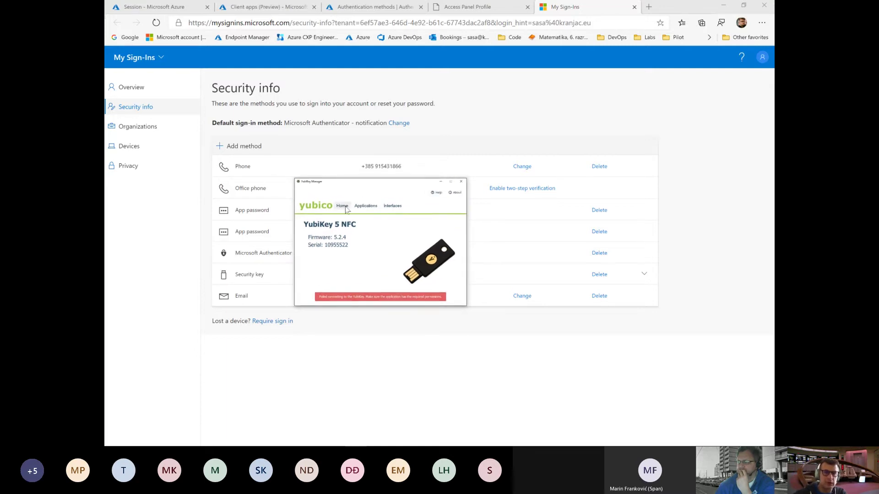
{"action": "left_click", "coordinate": [392, 205]}
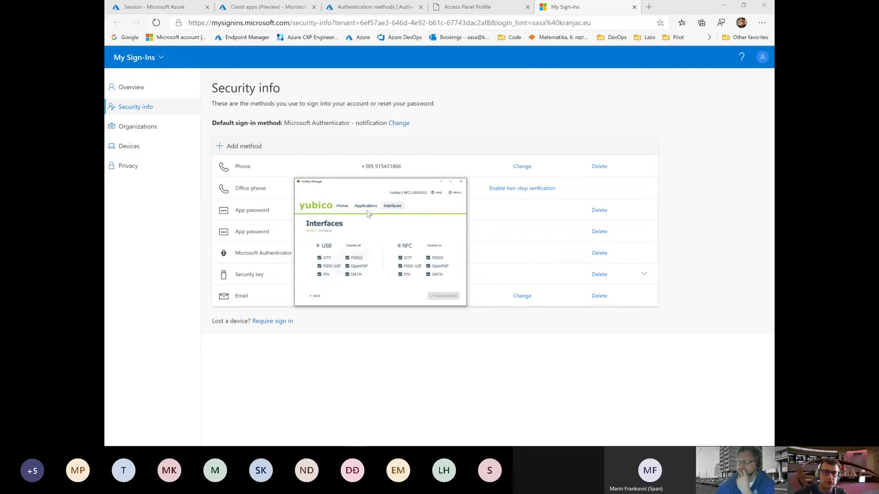
{"action": "left_click", "coordinate": [366, 206]}
{"action": "left_click", "coordinate": [359, 218]}
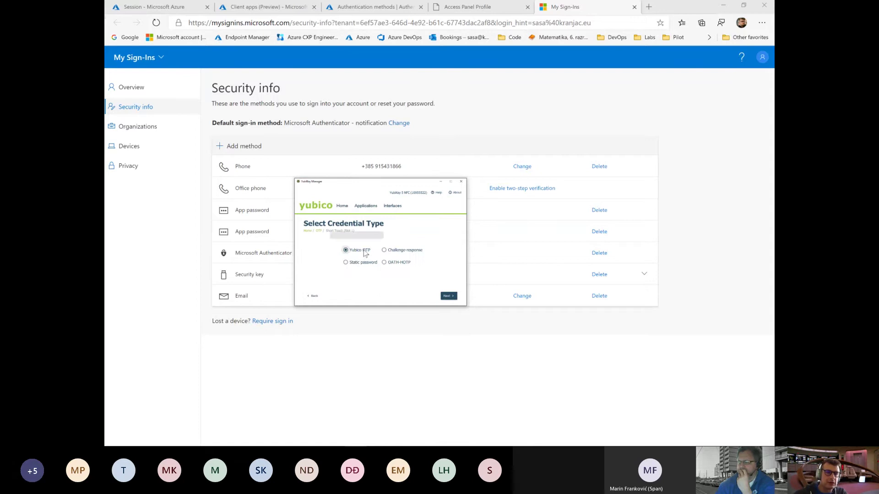
{"action": "left_click", "coordinate": [362, 264]}
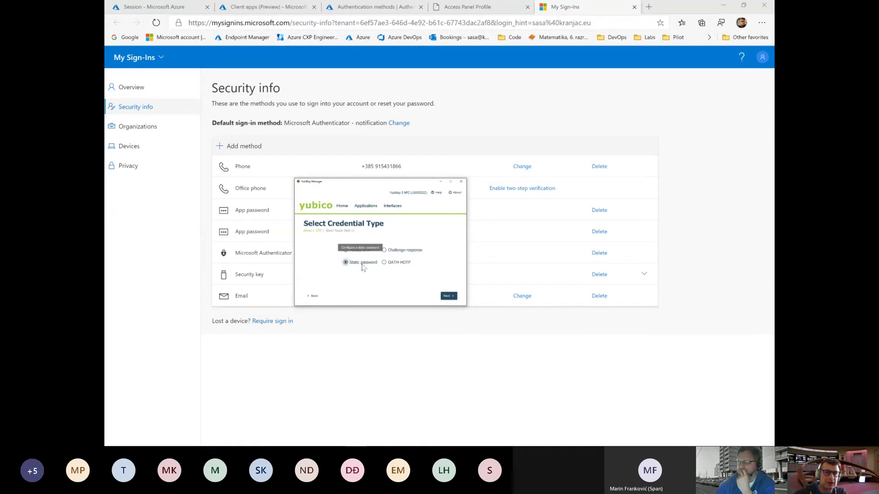
{"action": "left_click", "coordinate": [448, 296]}
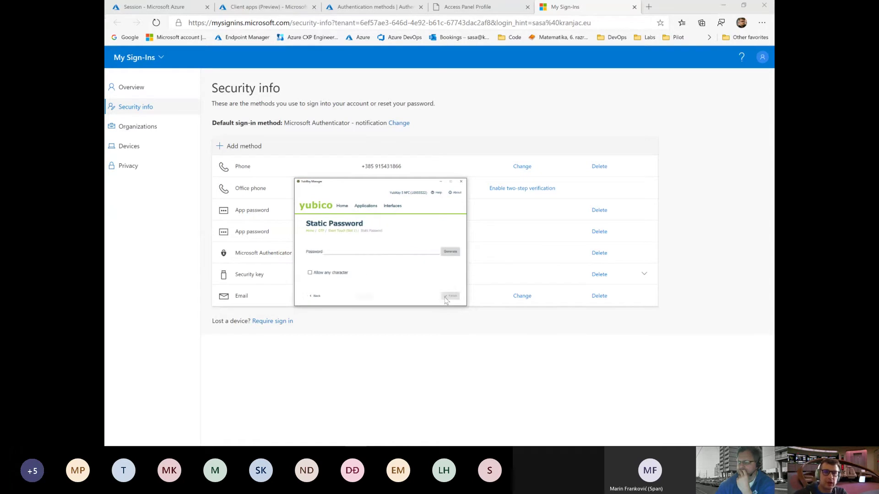
{"action": "left_click", "coordinate": [333, 273]}
{"action": "left_click", "coordinate": [330, 251]}
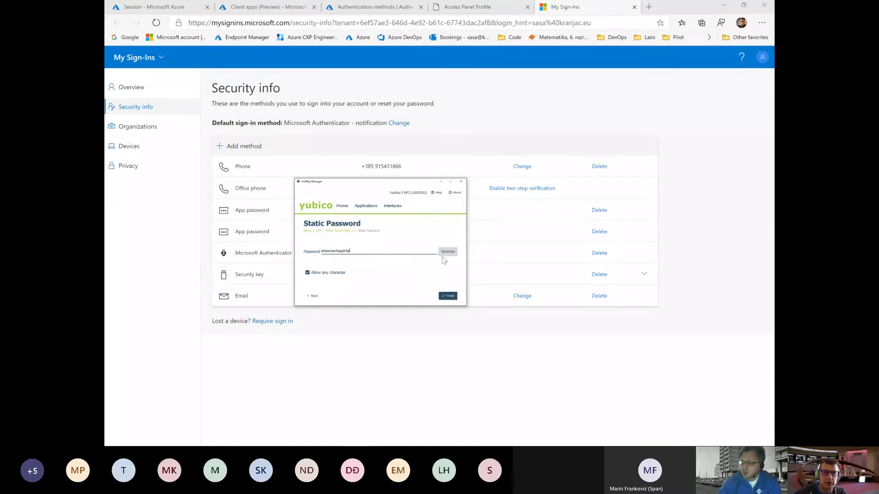
{"action": "left_click", "coordinate": [448, 252]}
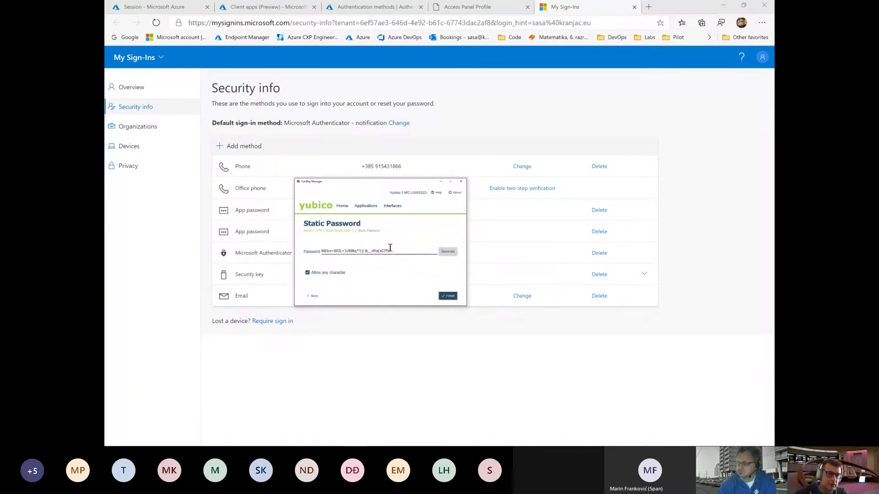
{"action": "left_click_drag", "start_coordinate": [393, 251], "coordinate": [316, 250]}
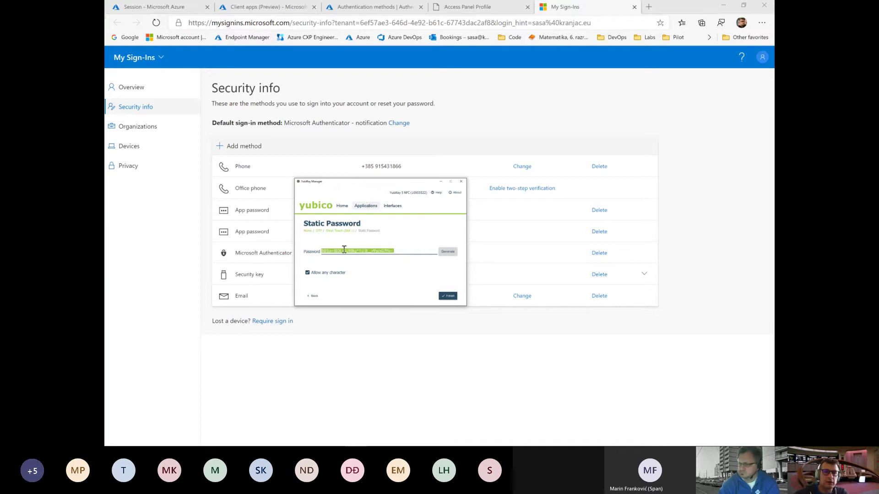
{"action": "key", "text": "Escape"}
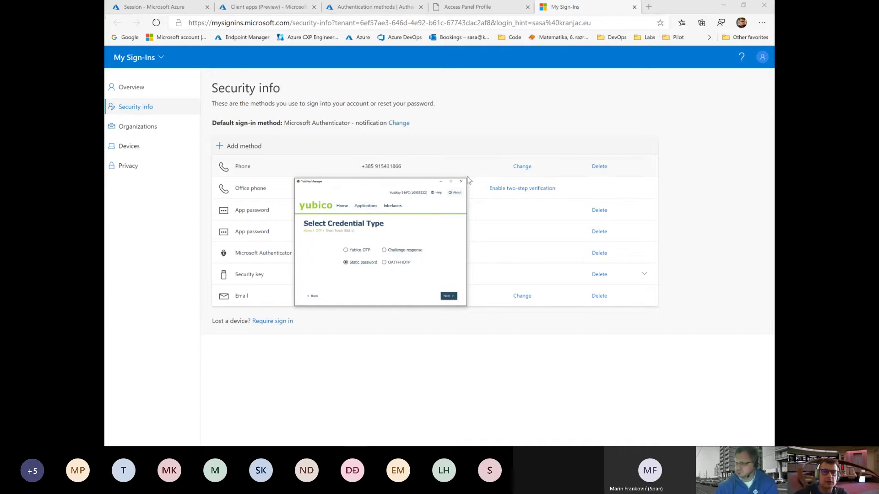
{"action": "left_click", "coordinate": [461, 182]}
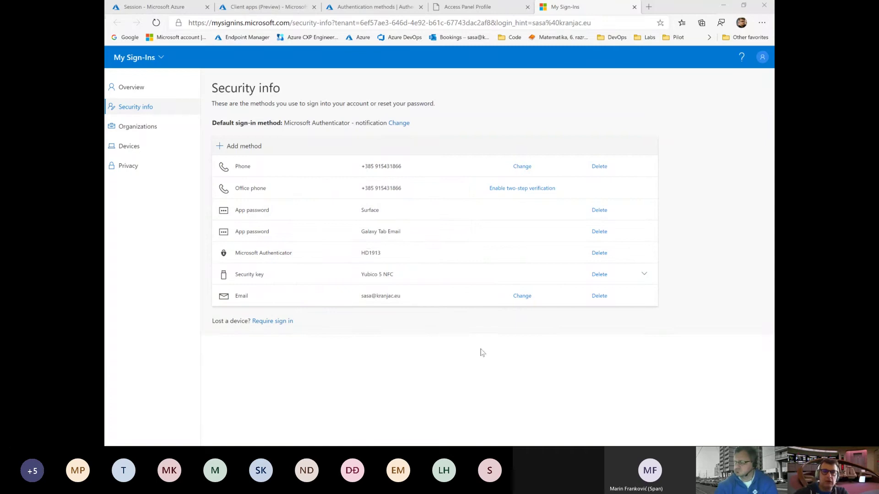
Minimize the browser and step the slides to Measuring and Planning - A-H/N Approach, revealing Admin and Host.
{"action": "left_click", "coordinate": [723, 7]}
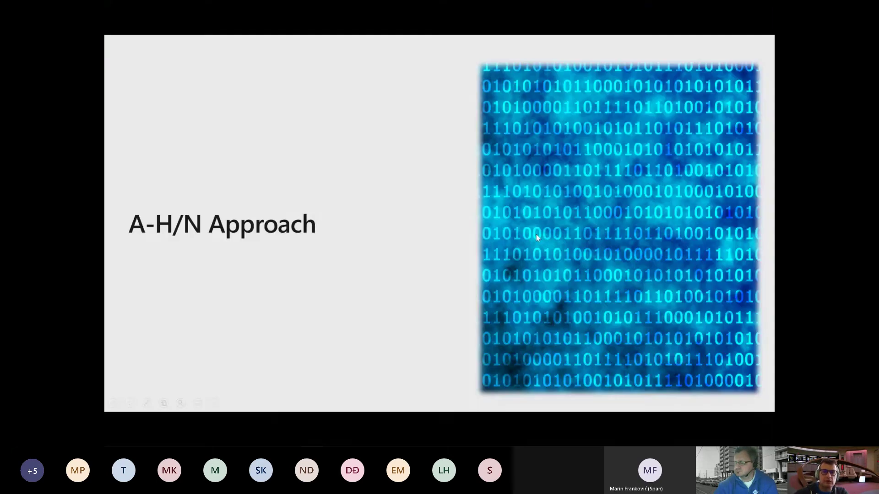
{"action": "left_click", "coordinate": [401, 255]}
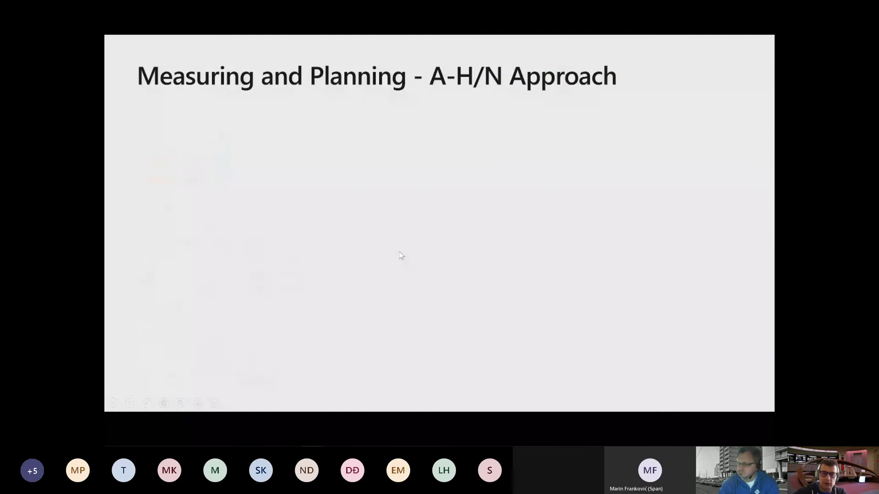
{"action": "key", "text": "Left"}
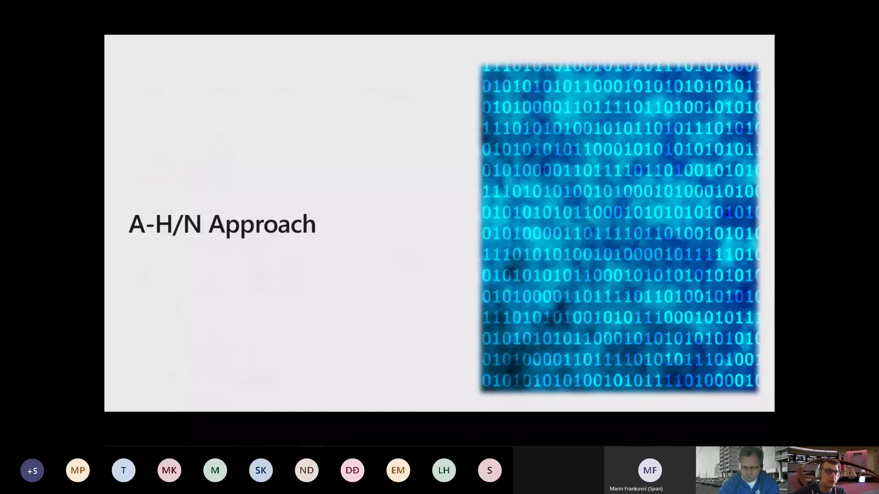
{"action": "key", "text": "Right"}
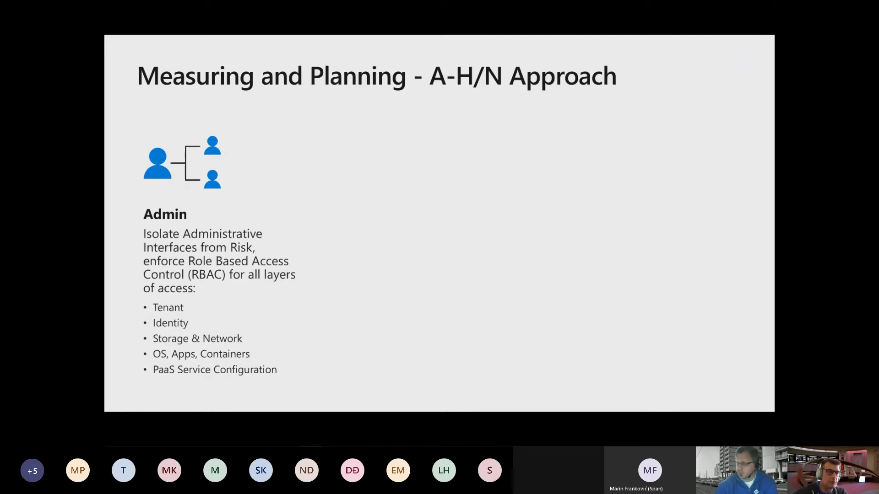
{"action": "key", "text": "Right"}
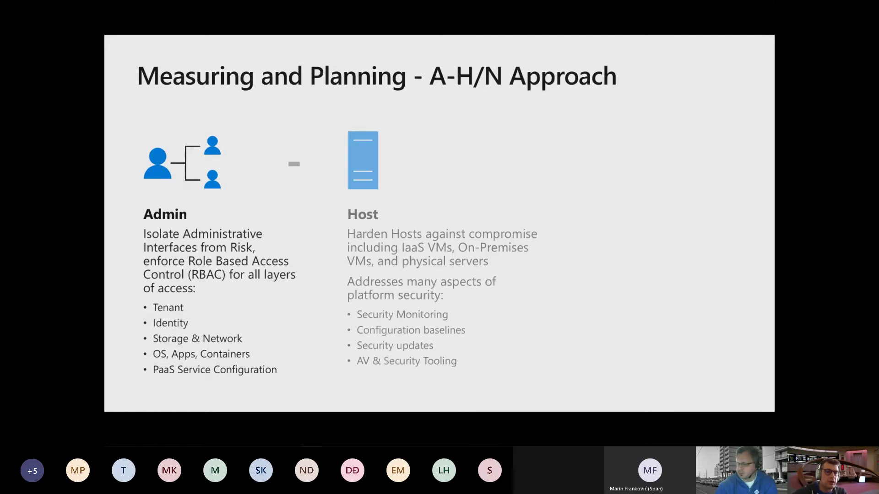
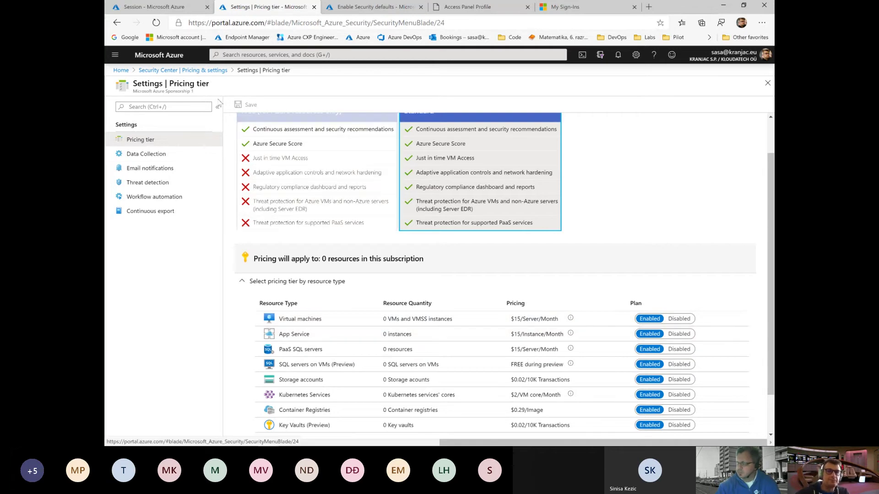
Close the Pricing tier settings and go to Security Center's Adaptive application controls page.
{"action": "left_click", "coordinate": [202, 71]}
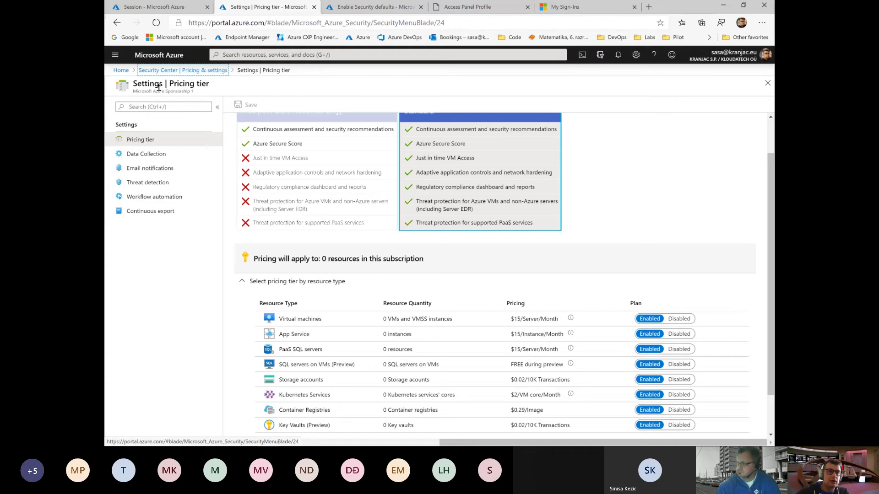
{"action": "left_click", "coordinate": [769, 86]}
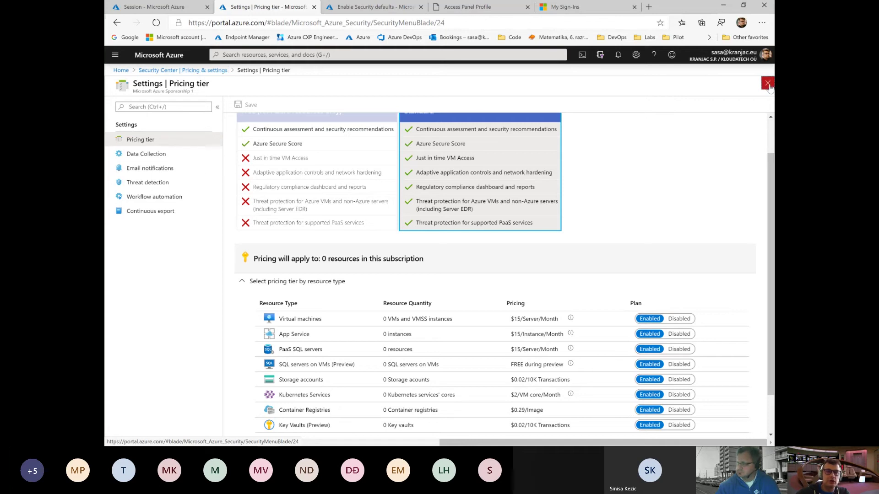
{"action": "scroll", "coordinate": [182, 285], "scroll_direction": "down", "scroll_amount": 3}
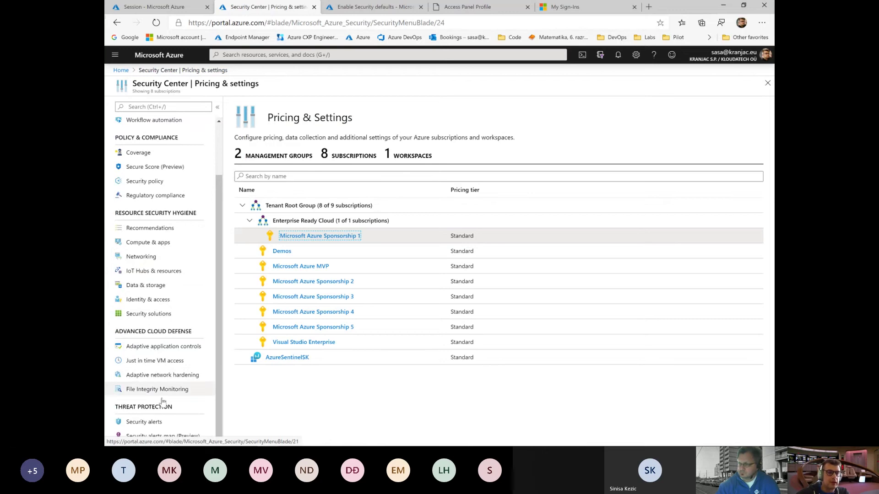
{"action": "left_click", "coordinate": [163, 348]}
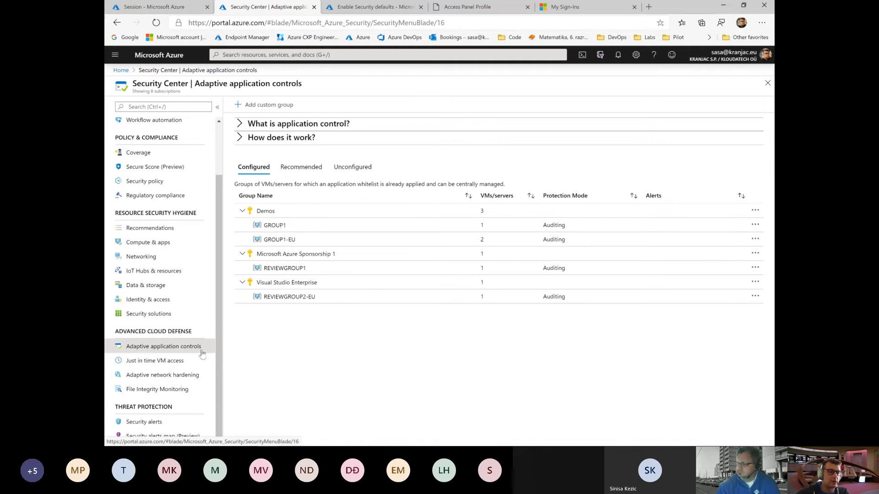
Open Just in time VM access and view the SRV3 virtual machine's properties.
{"action": "left_click", "coordinate": [186, 364]}
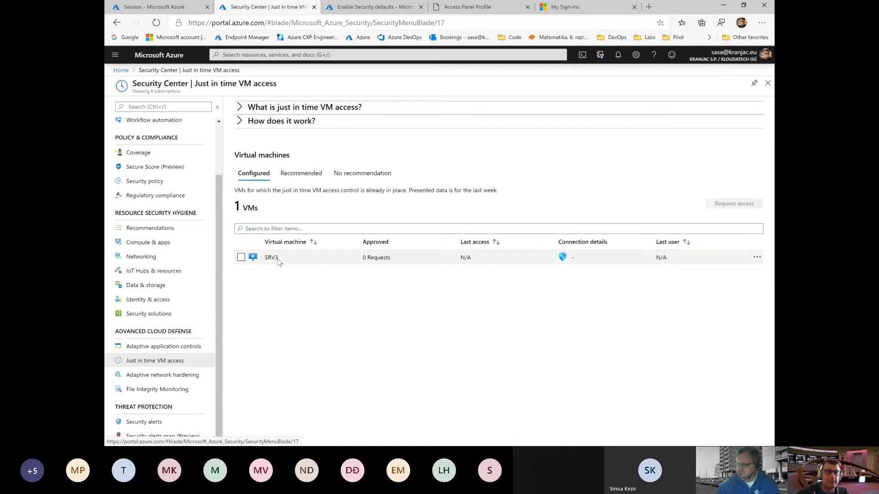
{"action": "left_click", "coordinate": [757, 258]}
{"action": "left_click", "coordinate": [677, 269]}
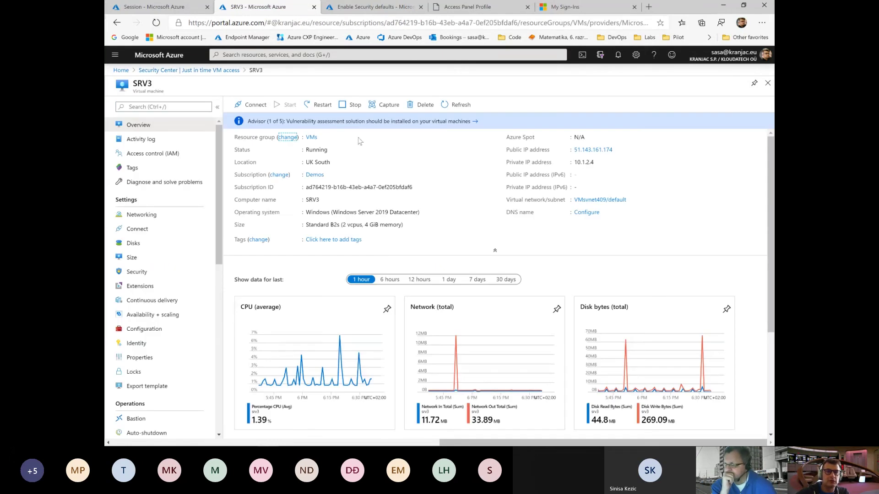
{"action": "left_click", "coordinate": [768, 83]}
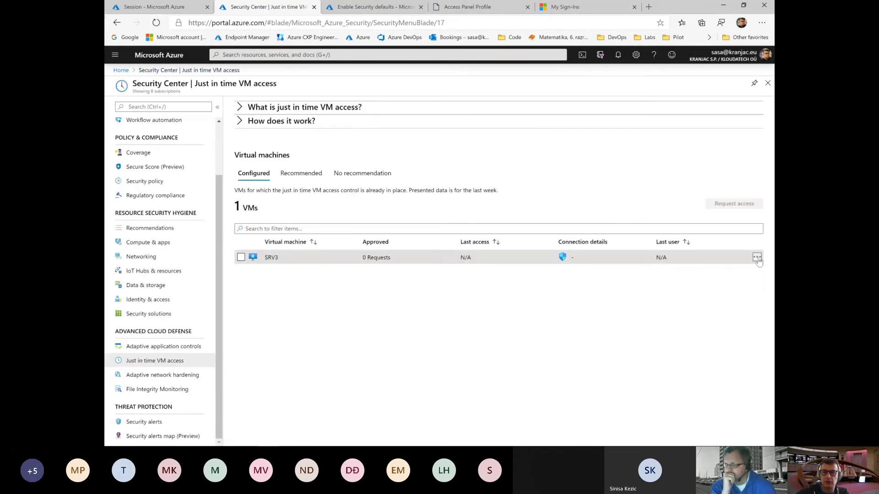
{"action": "left_click", "coordinate": [757, 258]}
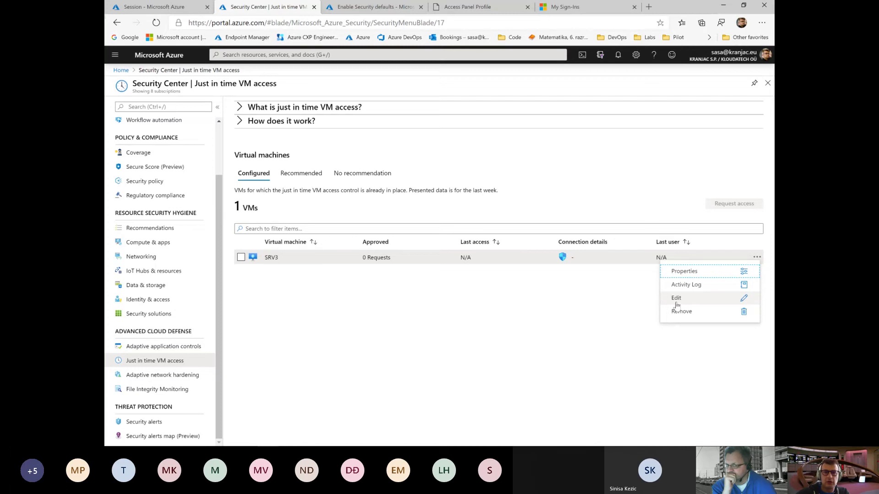
Check the Recommended and Configured VM lists, then edit SRV3's JIT access configuration.
{"action": "left_click", "coordinate": [301, 173]}
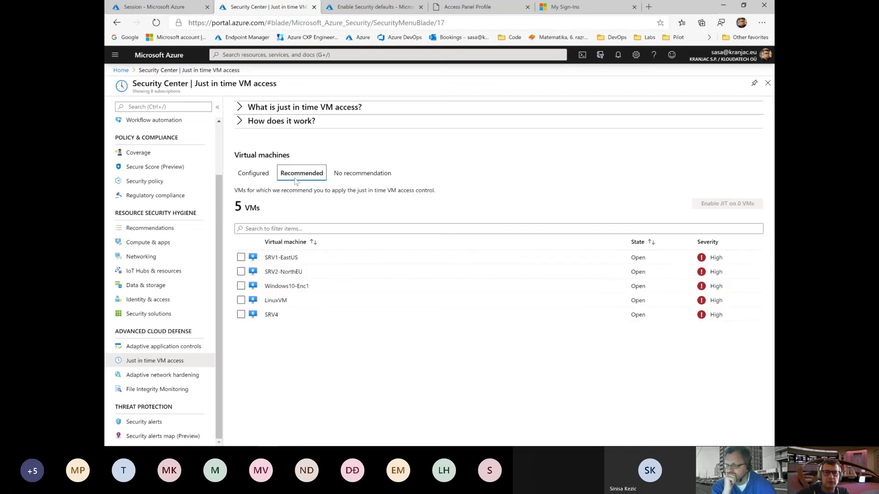
{"action": "left_click", "coordinate": [256, 175]}
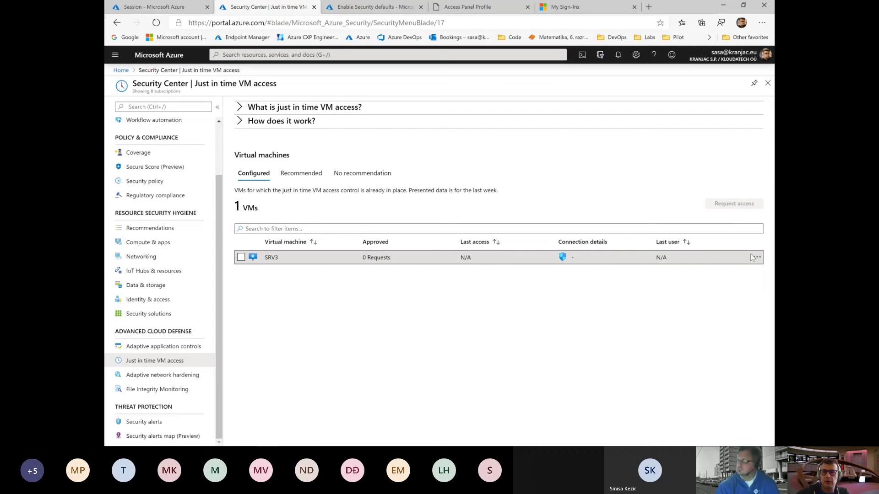
{"action": "left_click", "coordinate": [242, 258]}
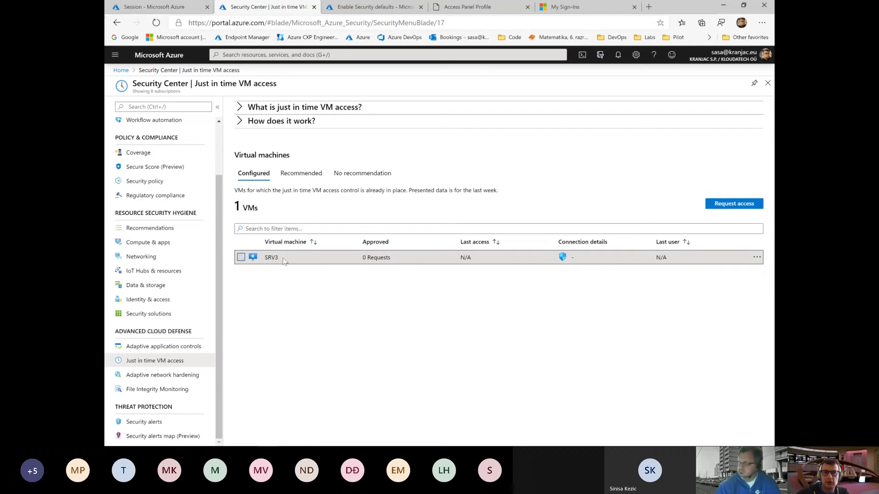
{"action": "left_click", "coordinate": [757, 258]}
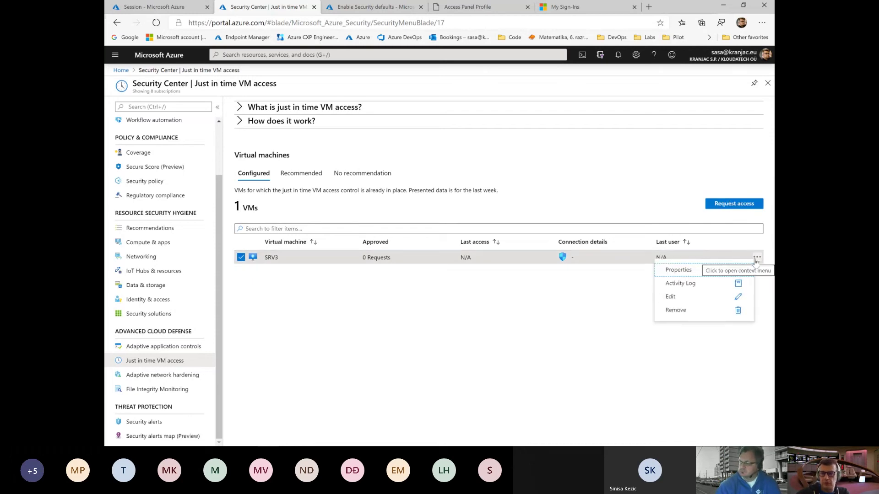
{"action": "left_click", "coordinate": [675, 297]}
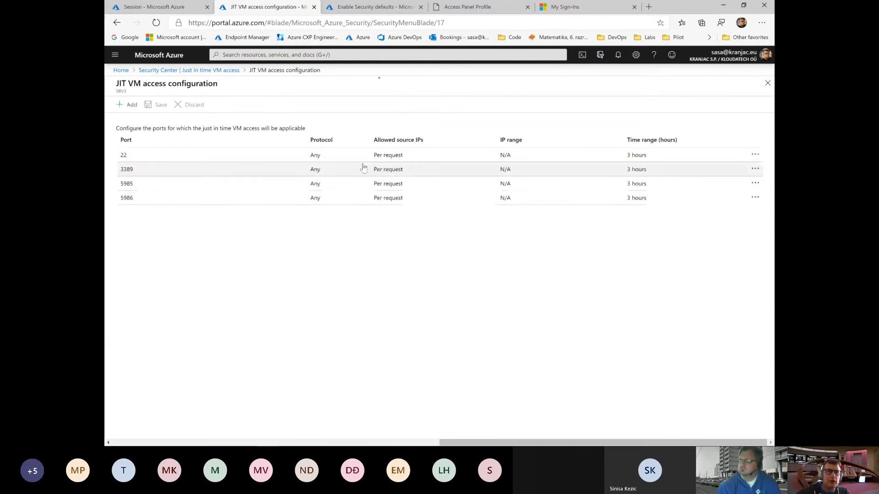
Review the port 22 and 3389 rules, close the JIT configuration unchanged, and open Security alerts.
{"action": "left_click", "coordinate": [720, 156]}
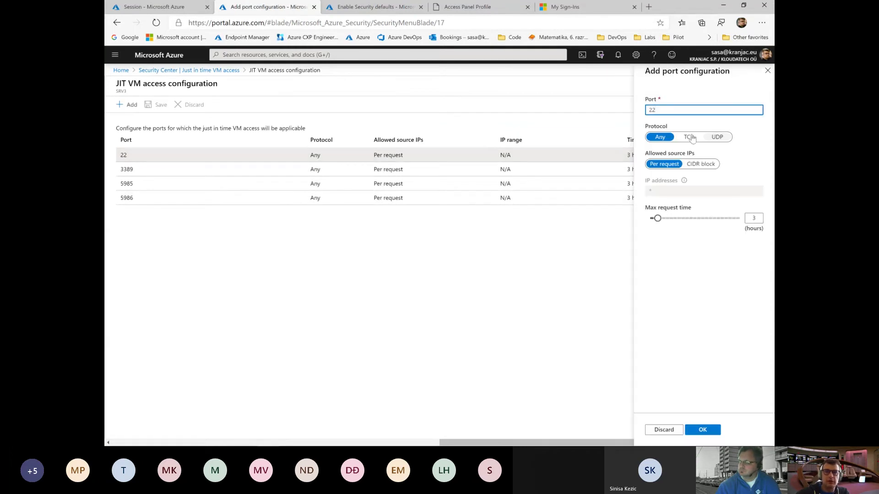
{"action": "left_click", "coordinate": [516, 169]}
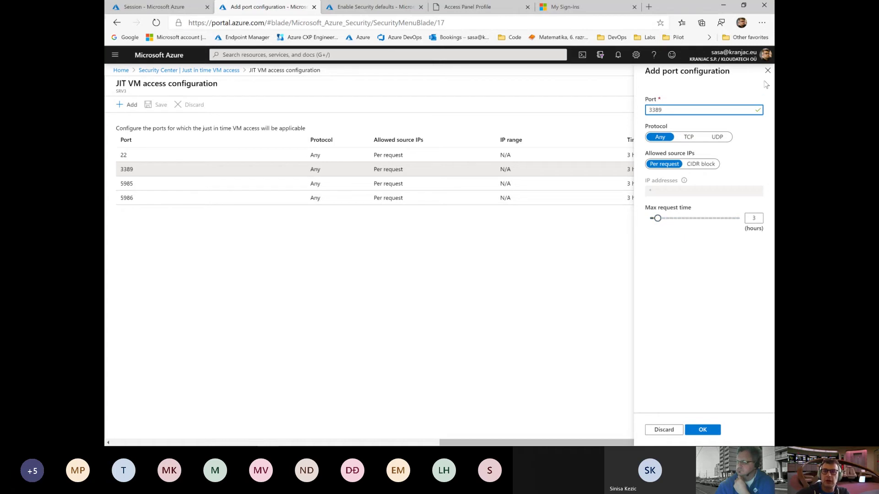
{"action": "left_click", "coordinate": [768, 71]}
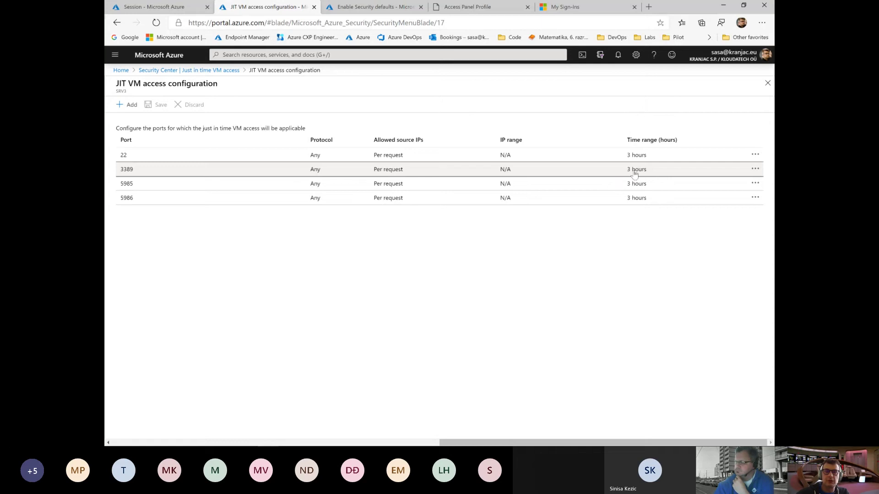
{"action": "left_click", "coordinate": [767, 83]}
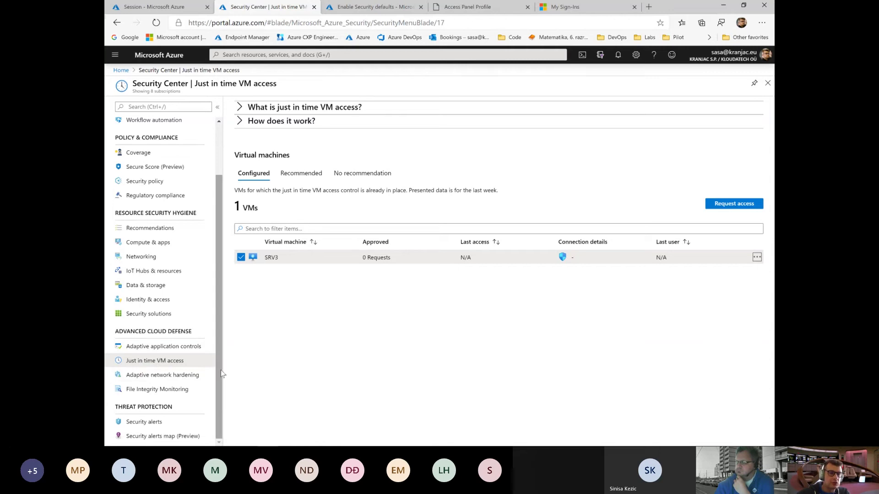
{"action": "left_click", "coordinate": [142, 422]}
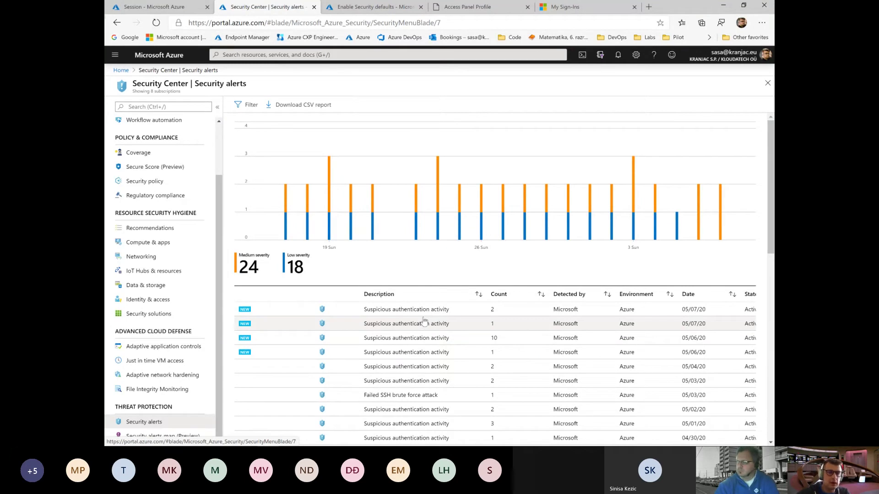
Browse the 24 medium- and 18 low-severity alerts, then open the Security alerts map (Preview).
{"action": "scroll", "coordinate": [431, 338], "scroll_direction": "down", "scroll_amount": 5}
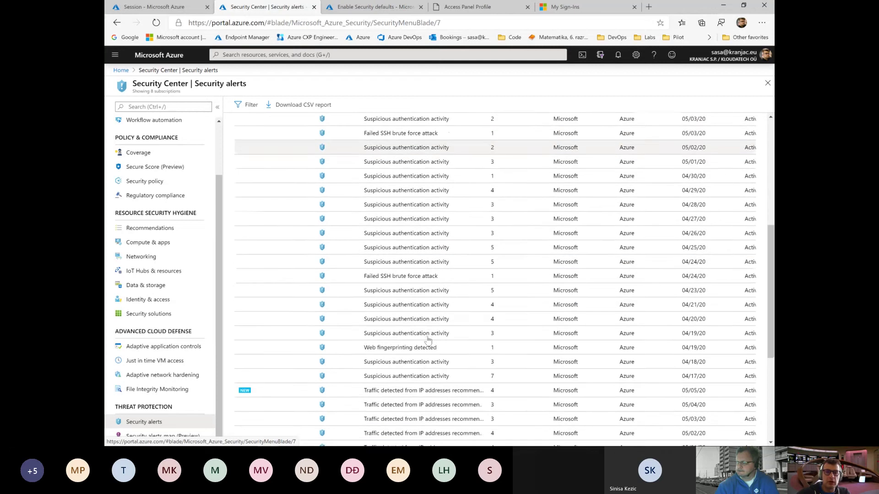
{"action": "scroll", "coordinate": [451, 341], "scroll_direction": "up", "scroll_amount": 2}
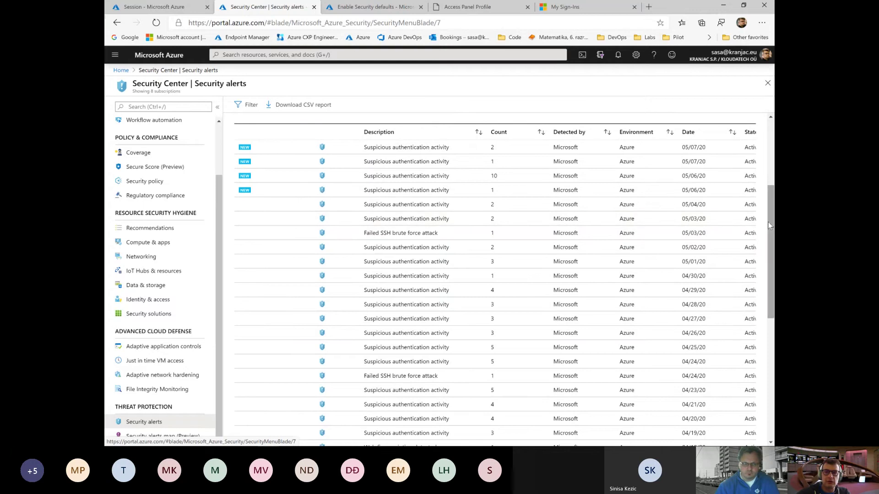
{"action": "left_click_drag", "start_coordinate": [772, 224], "coordinate": [772, 226]}
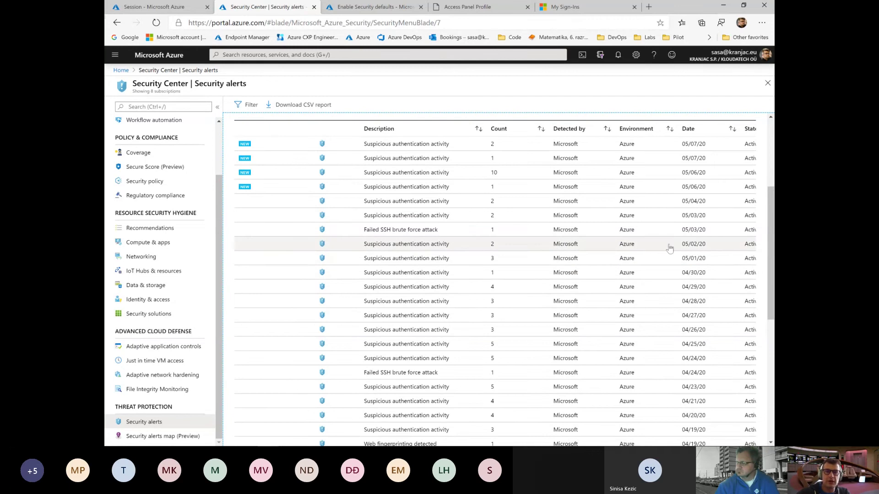
{"action": "left_click_drag", "start_coordinate": [768, 257], "coordinate": [763, 324]}
{"action": "scroll", "coordinate": [763, 323], "scroll_direction": "down", "scroll_amount": 3}
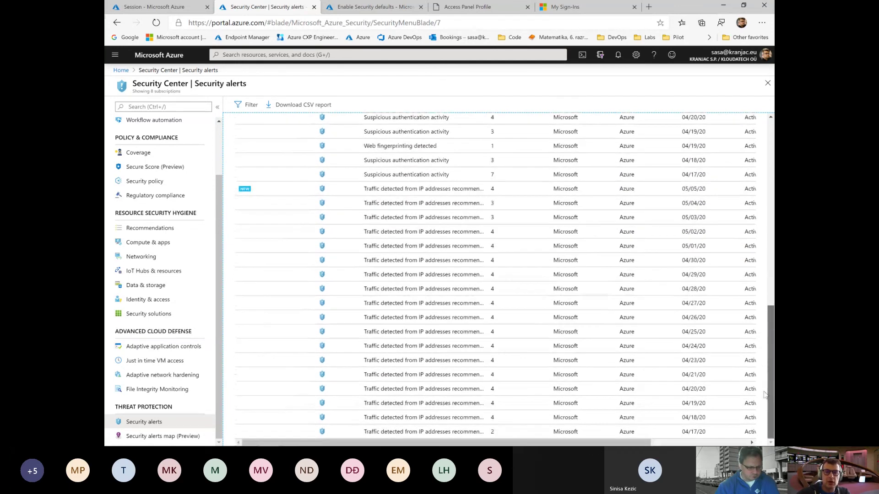
{"action": "scroll", "coordinate": [731, 254], "scroll_direction": "up", "scroll_amount": 10}
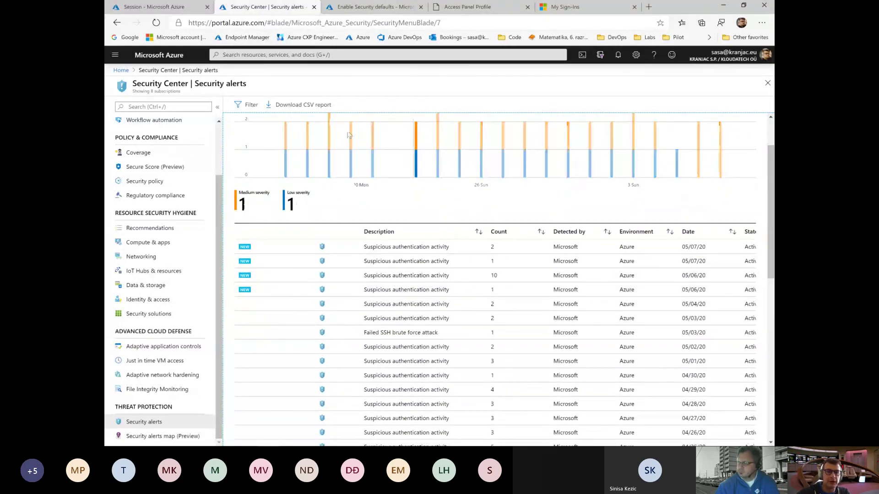
{"action": "left_click", "coordinate": [166, 439]}
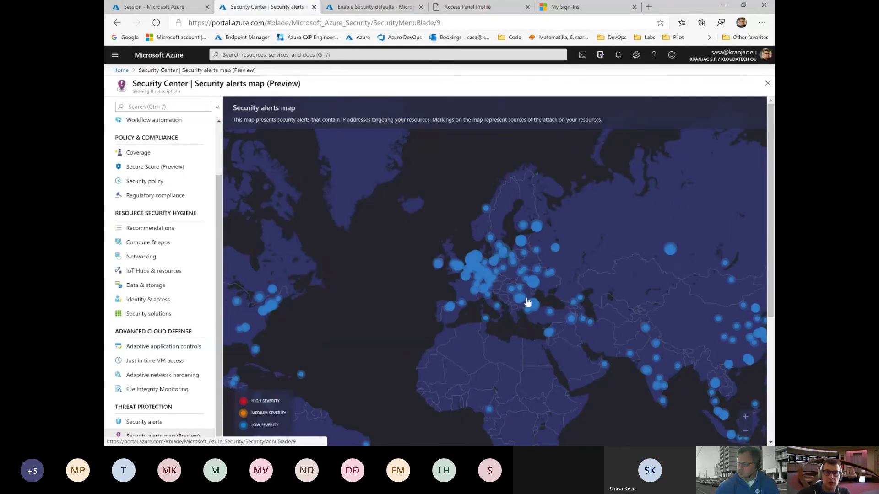
Show the alerts from attacker IP 85.93.20.138 and open the srv1-eastus alert details.
{"action": "left_click", "coordinate": [519, 301]}
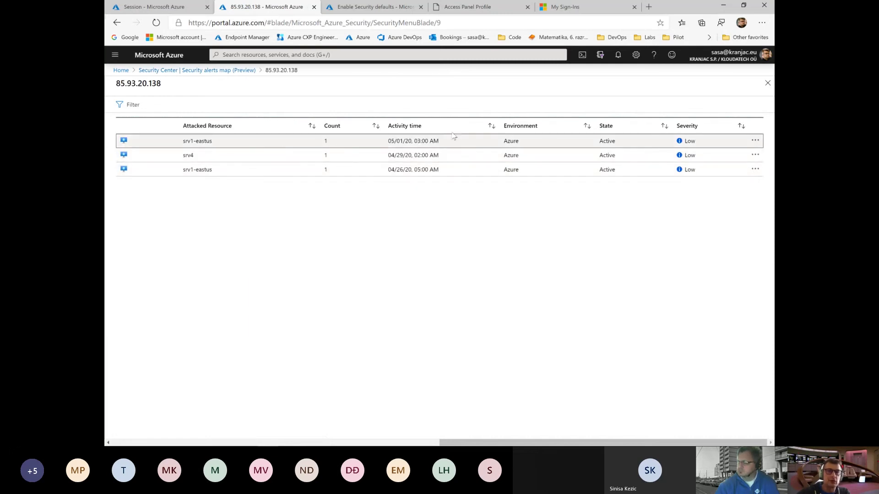
{"action": "left_click", "coordinate": [437, 143]}
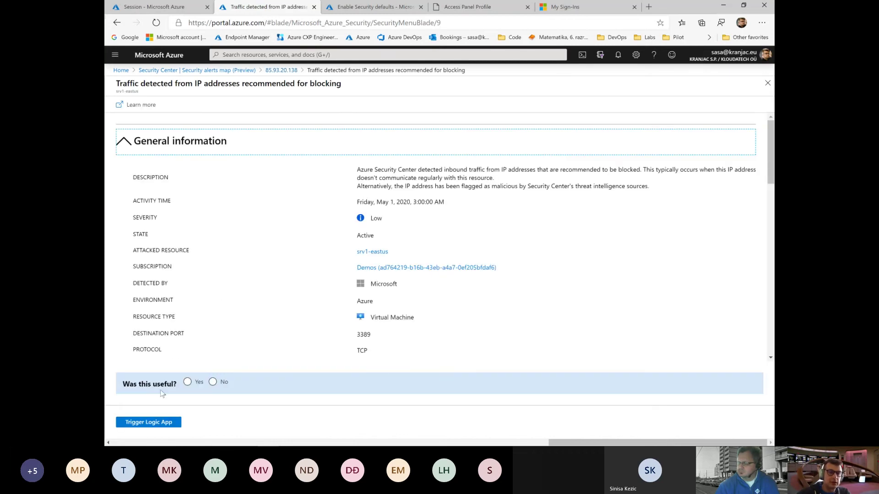
{"action": "scroll", "coordinate": [397, 338], "scroll_direction": "down", "scroll_amount": 5}
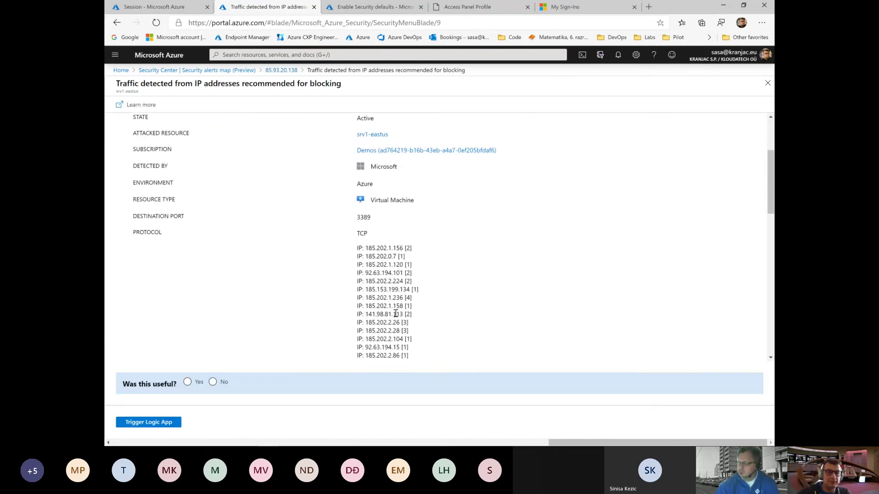
{"action": "scroll", "coordinate": [400, 293], "scroll_direction": "down", "scroll_amount": 8}
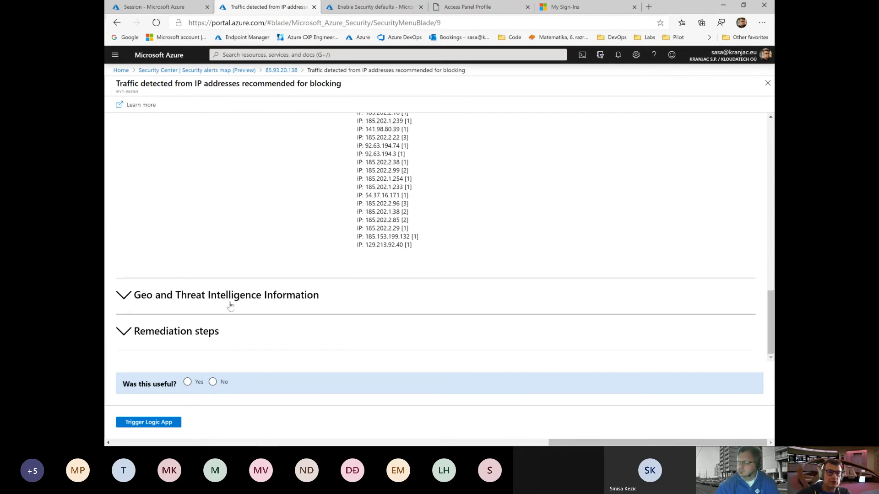
Expand the Geo and Threat Intelligence Information, then return to the portal Home page.
{"action": "left_click", "coordinate": [128, 293]}
{"action": "scroll", "coordinate": [224, 284], "scroll_direction": "down", "scroll_amount": 3}
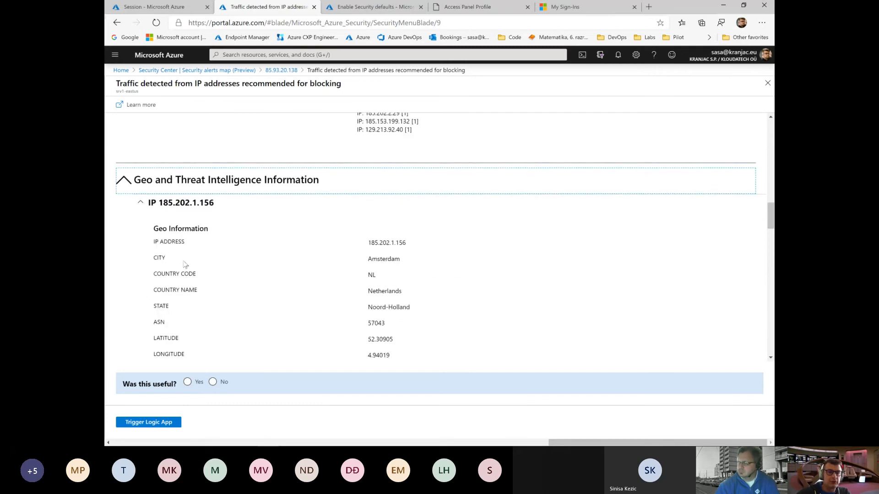
{"action": "scroll", "coordinate": [231, 280], "scroll_direction": "down", "scroll_amount": 3}
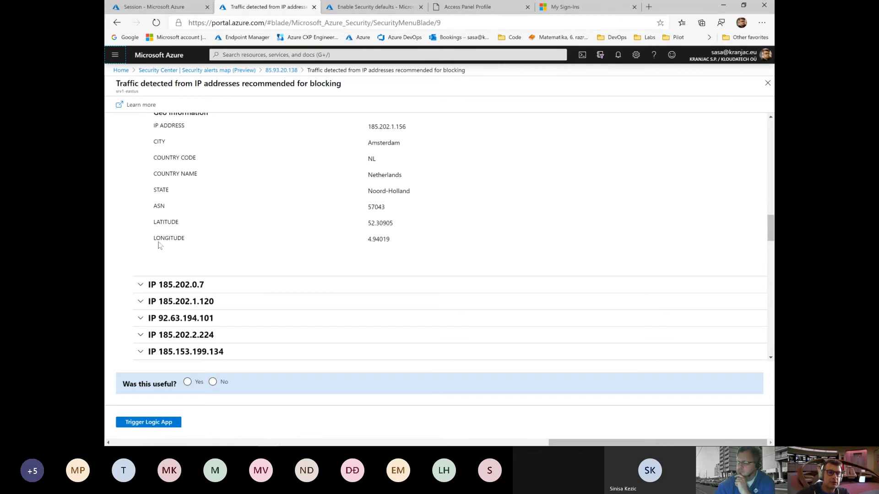
{"action": "left_click", "coordinate": [121, 70]}
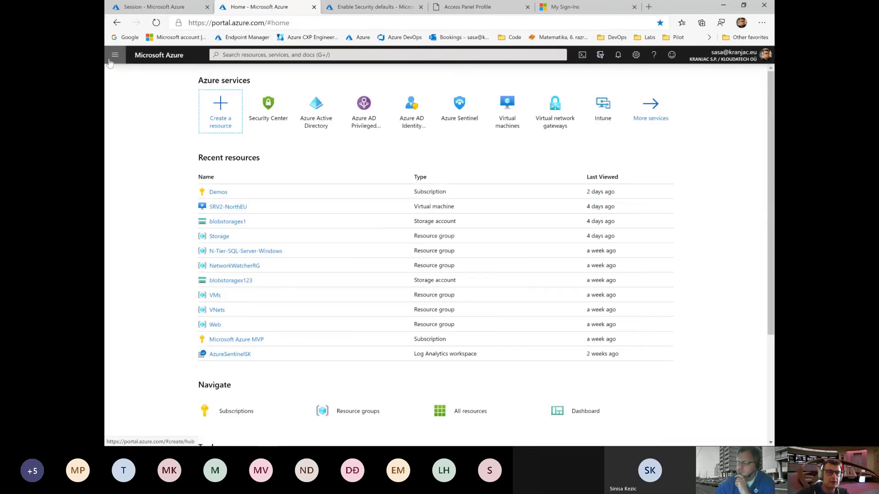